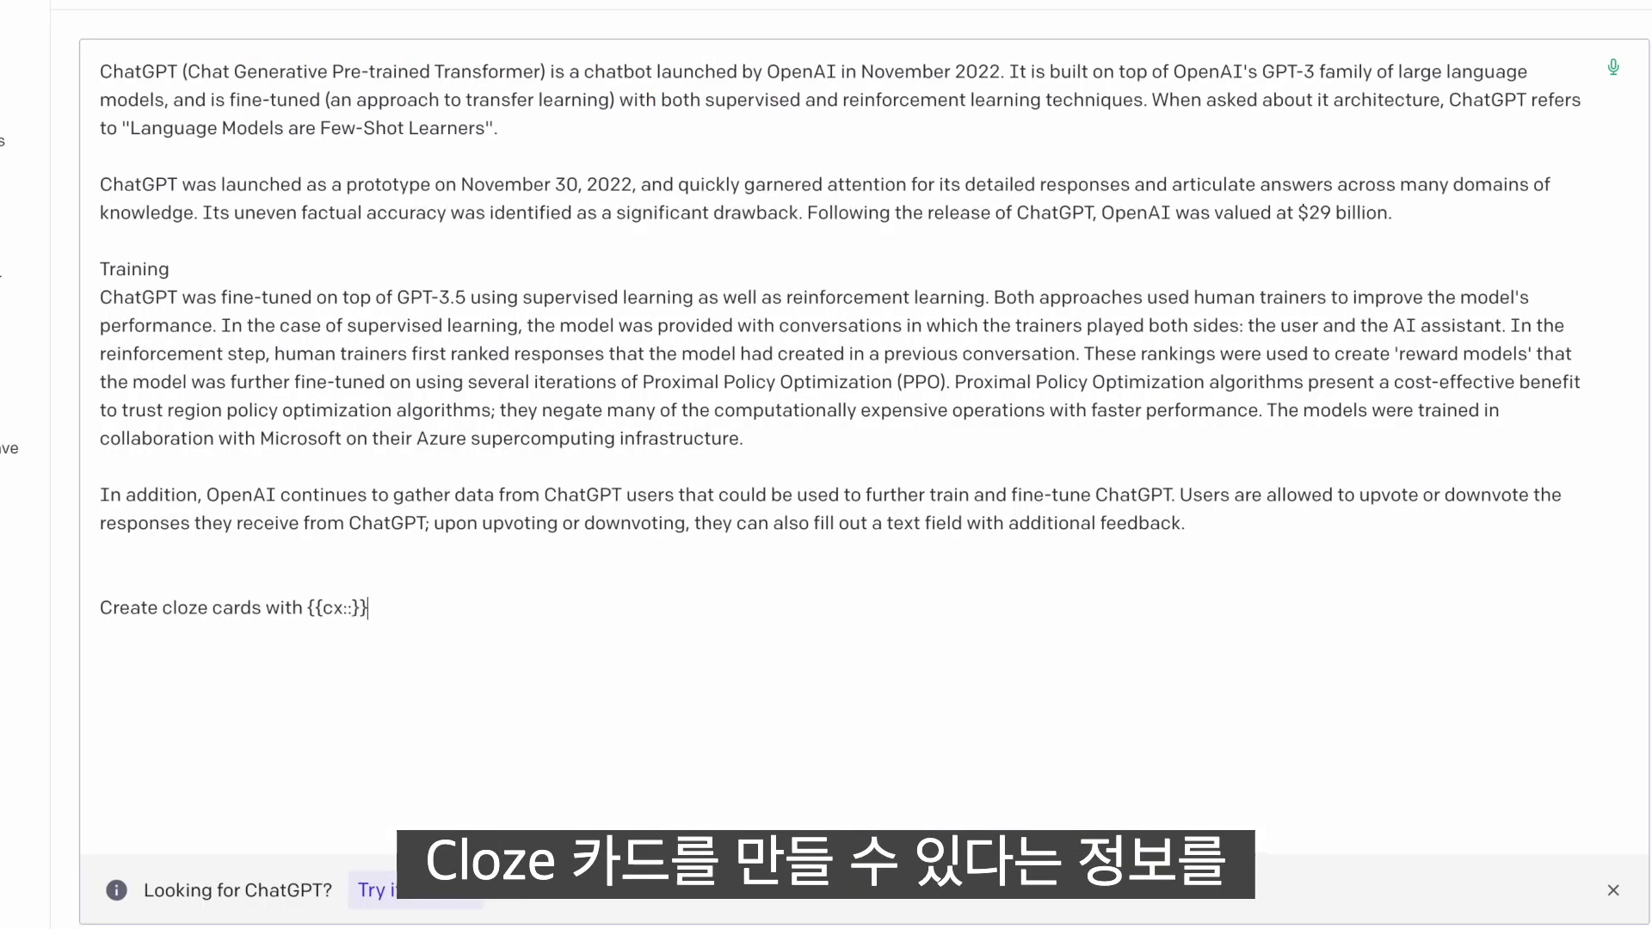
# Complete the prompt as "Create cloze cards with {{cx::}} for important keywords, where x increments by 1." and submit it
pyautogui.write('ant keywords, where x increments by 1.')
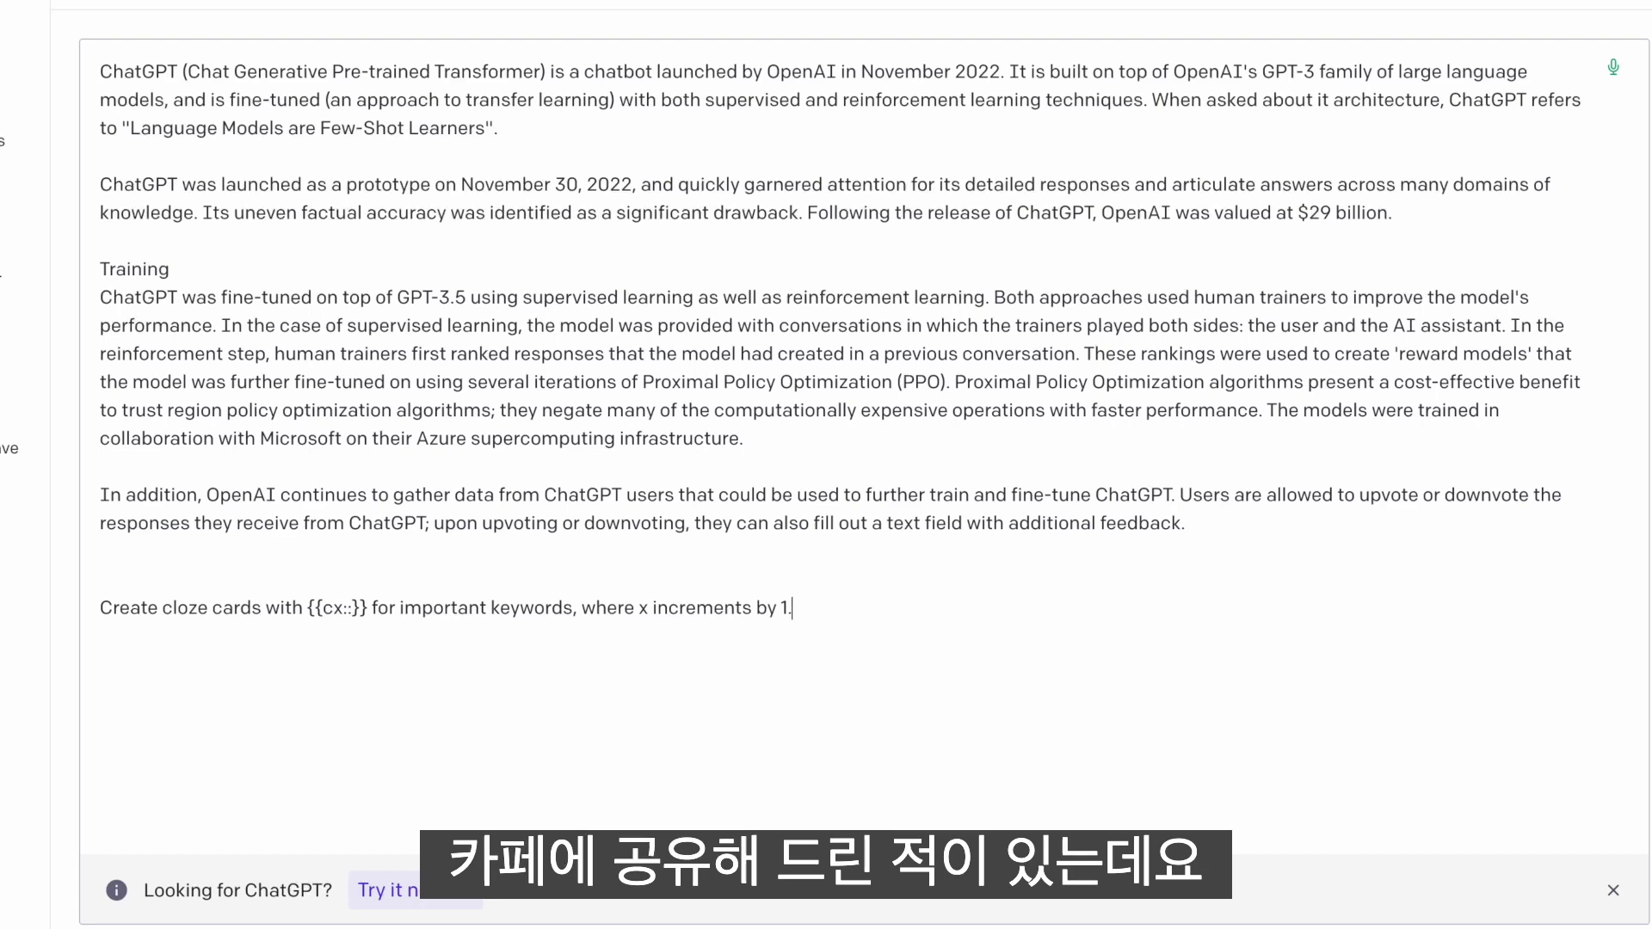
pyautogui.hotkey('ctrl', 'Return')
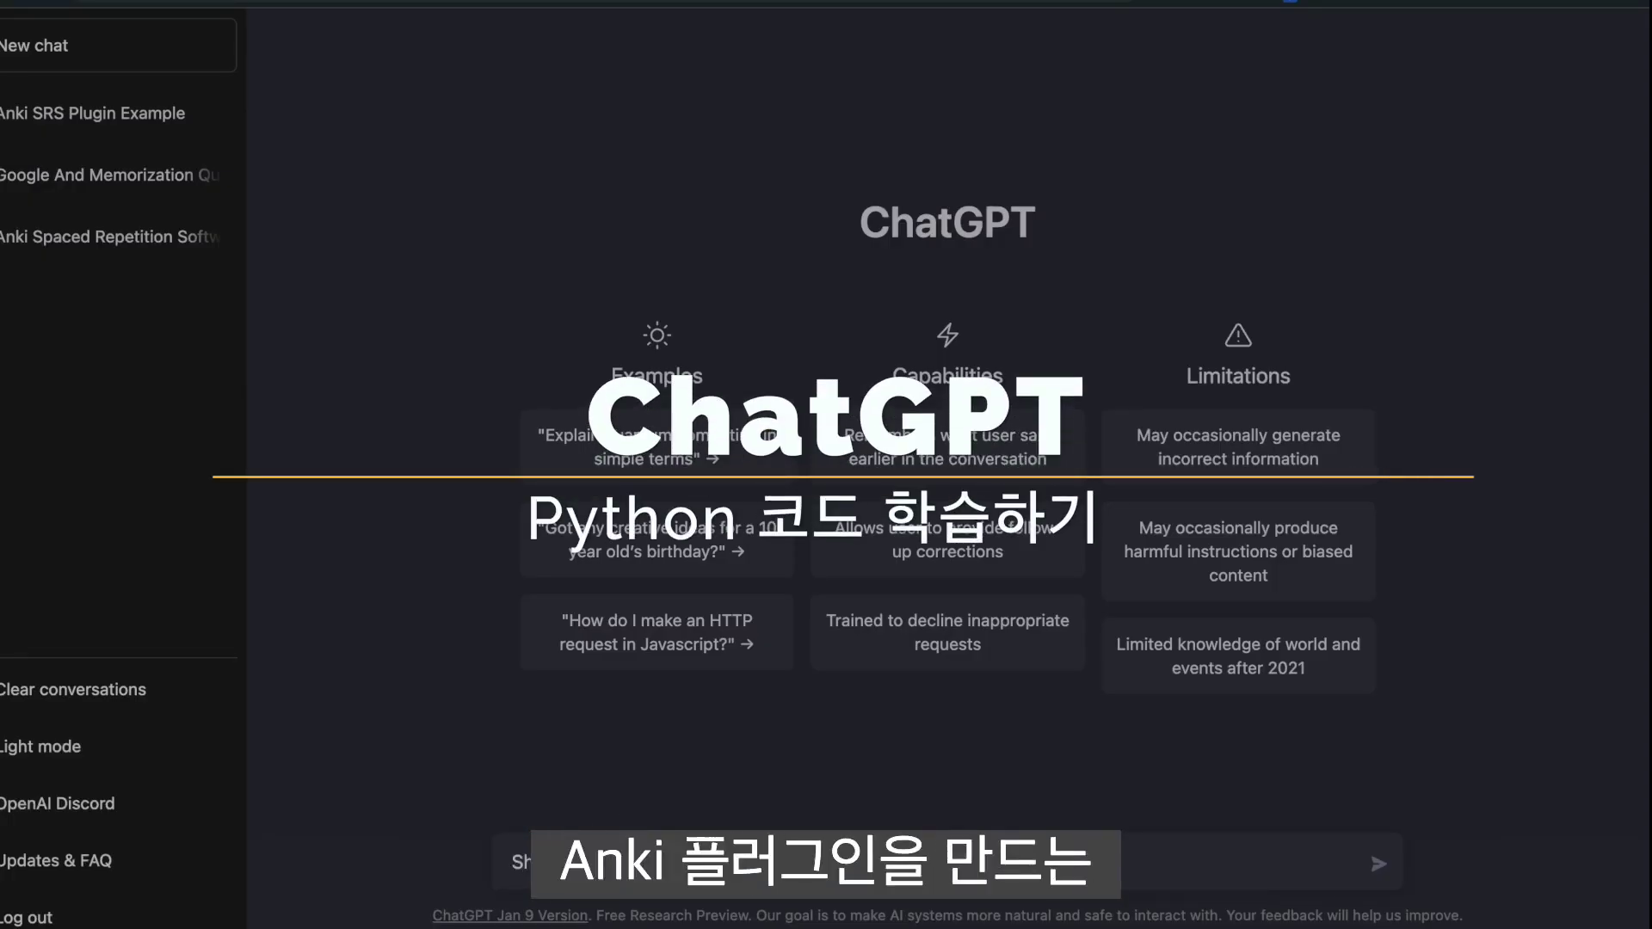
# Send ChatGPT the request "Show me an example code of Anki (SRS) Plugin." and review the generated code and explanation
pyautogui.press('Return')
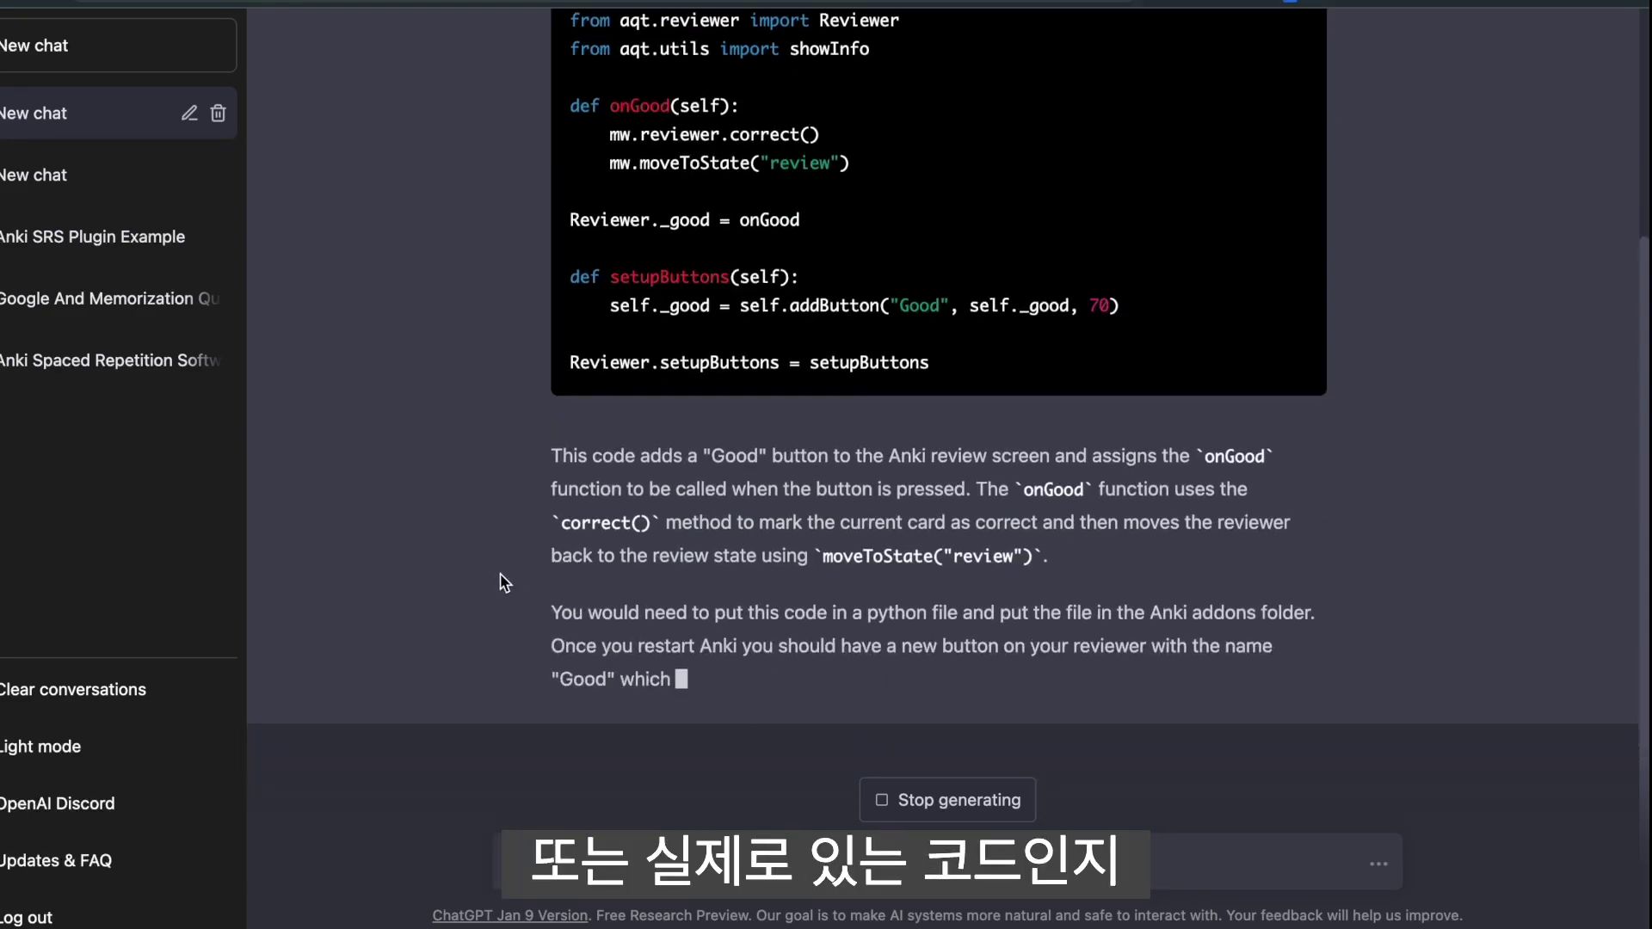
pyautogui.scroll(4, 506, 582)
pyautogui.scroll(-4, 505, 583)
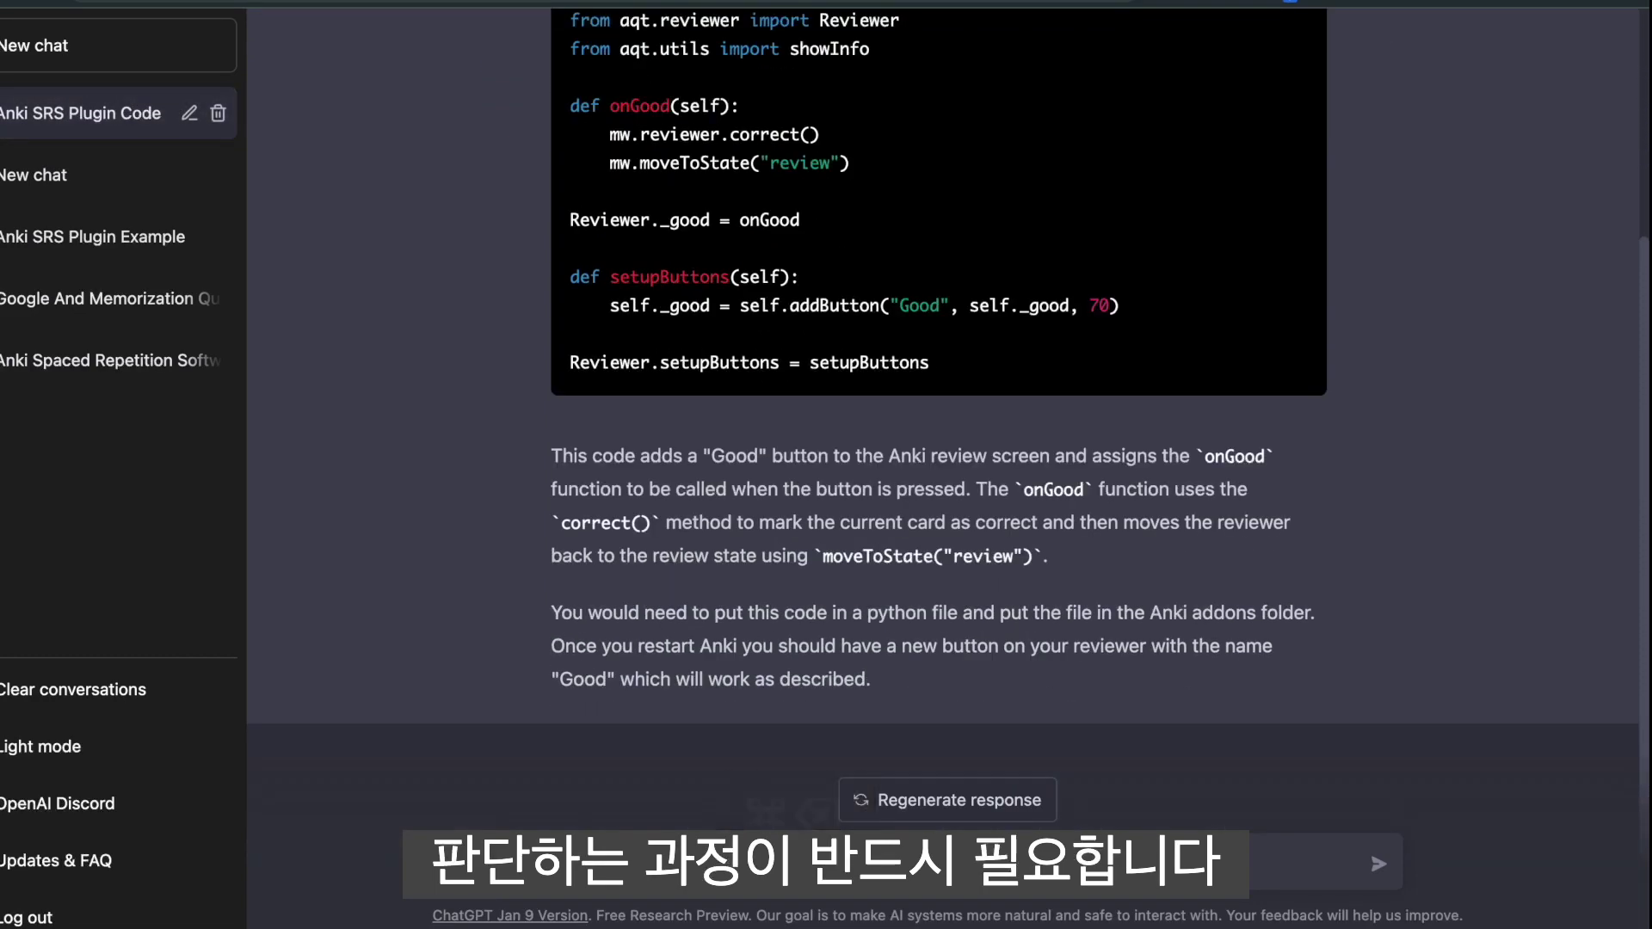
pyautogui.scroll(4, 947, 422)
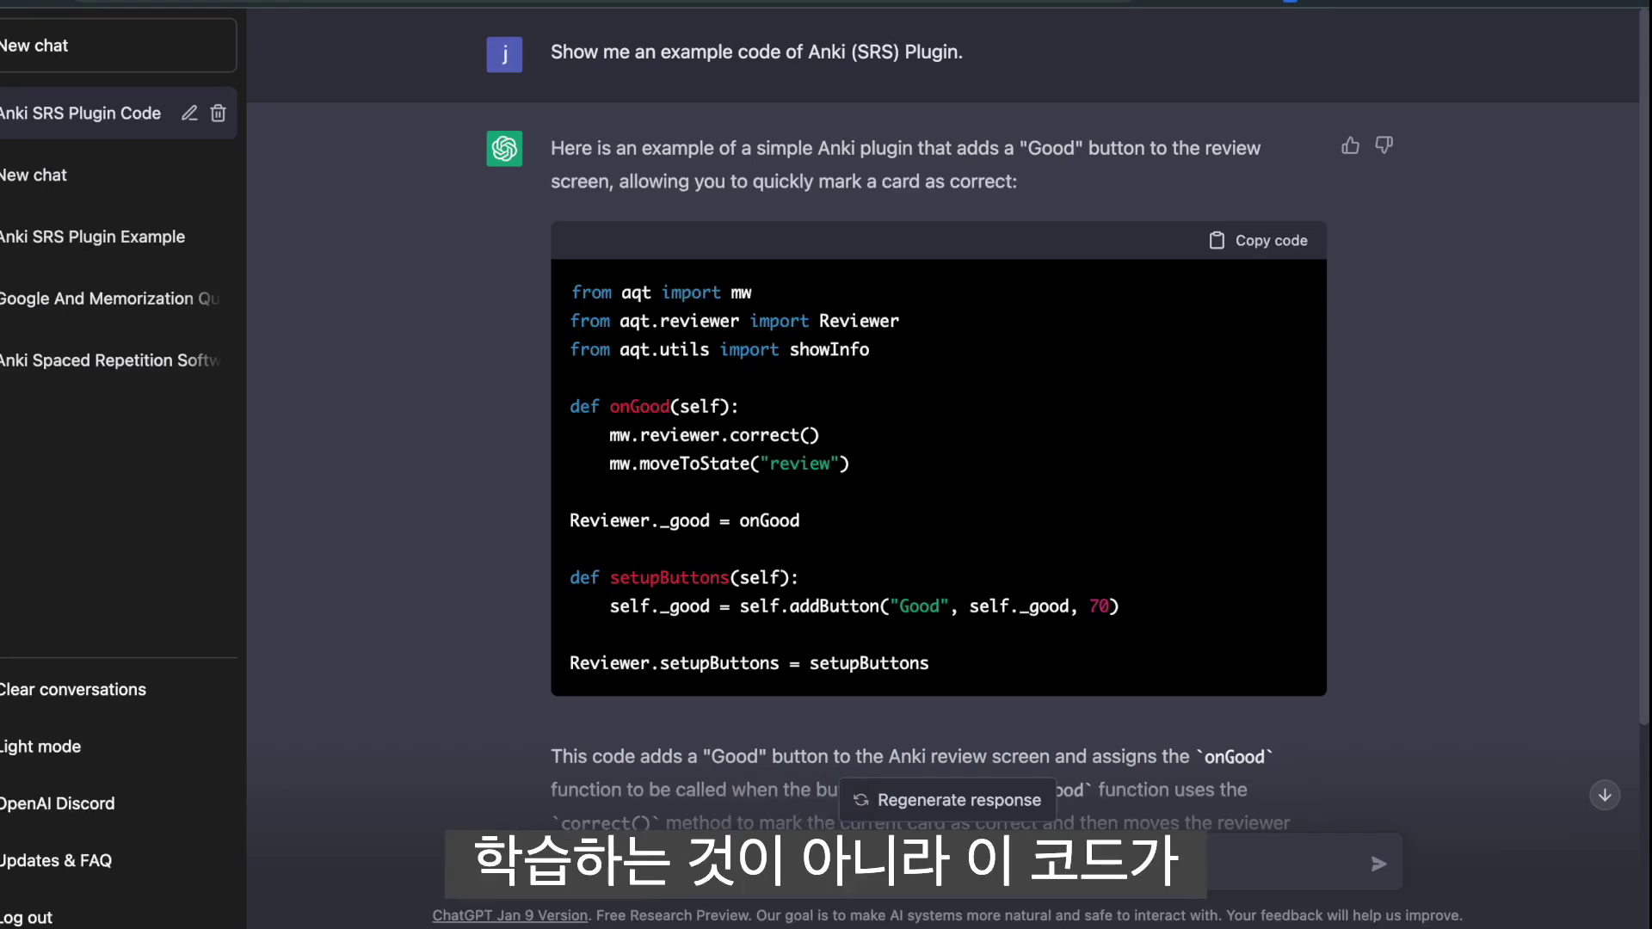
# Ask ChatGPT to explain each code line as a simple question and answer set, giving a sample Q line ending in #card and an A line
pyautogui.hotkey('alt', 'BackSpace')
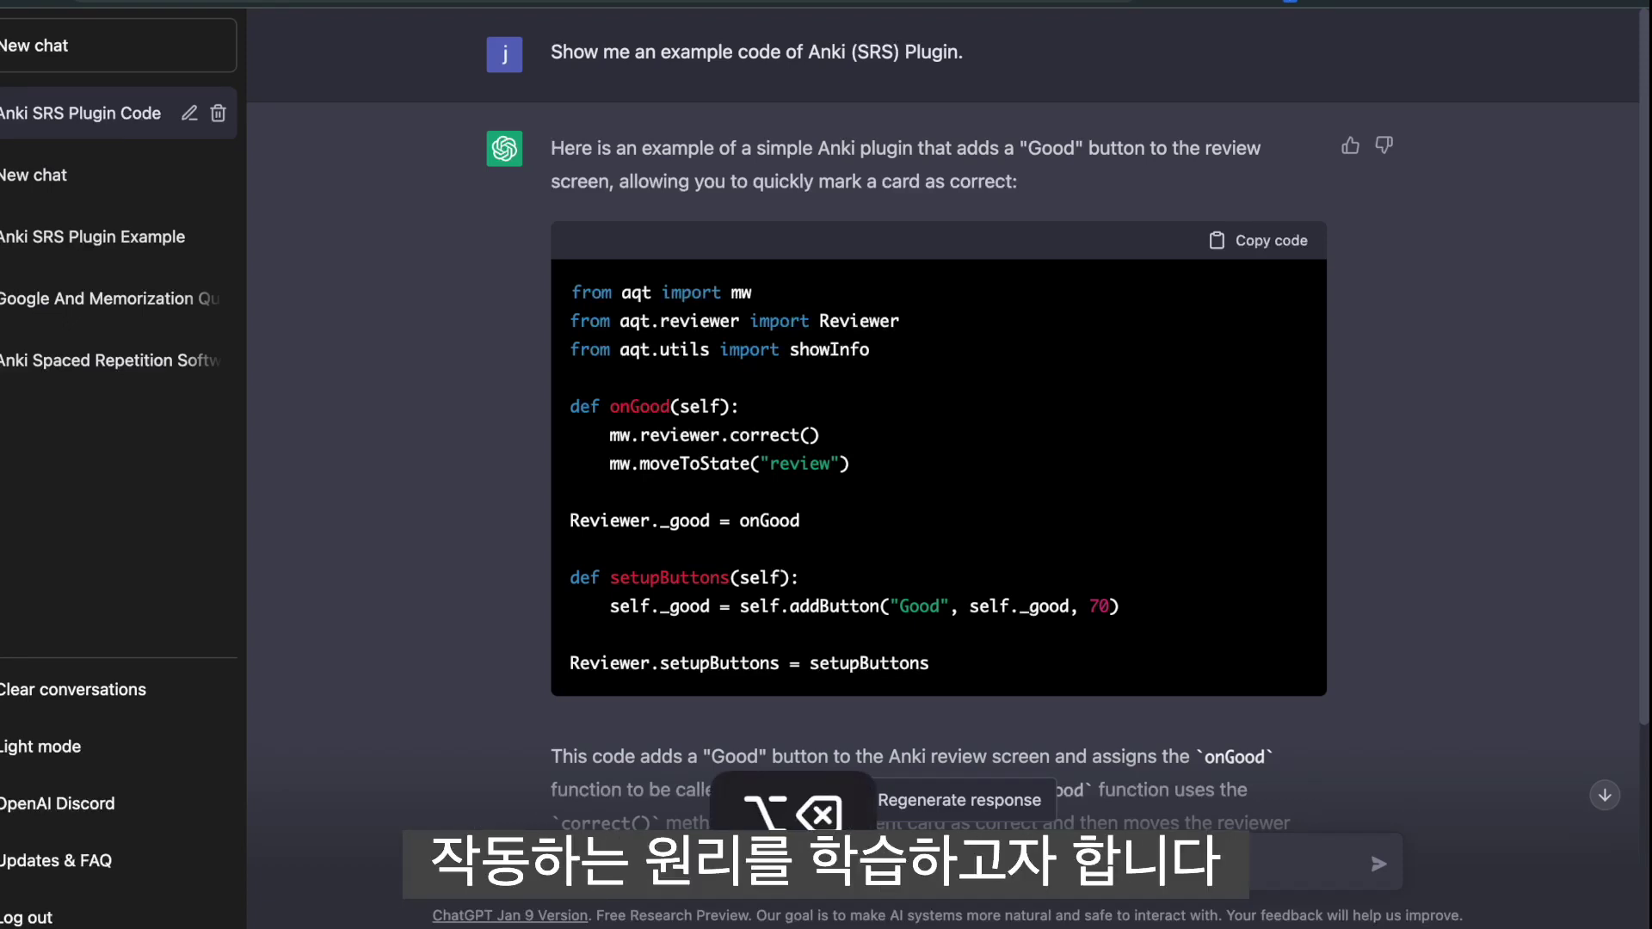
pyautogui.press('super+Right')
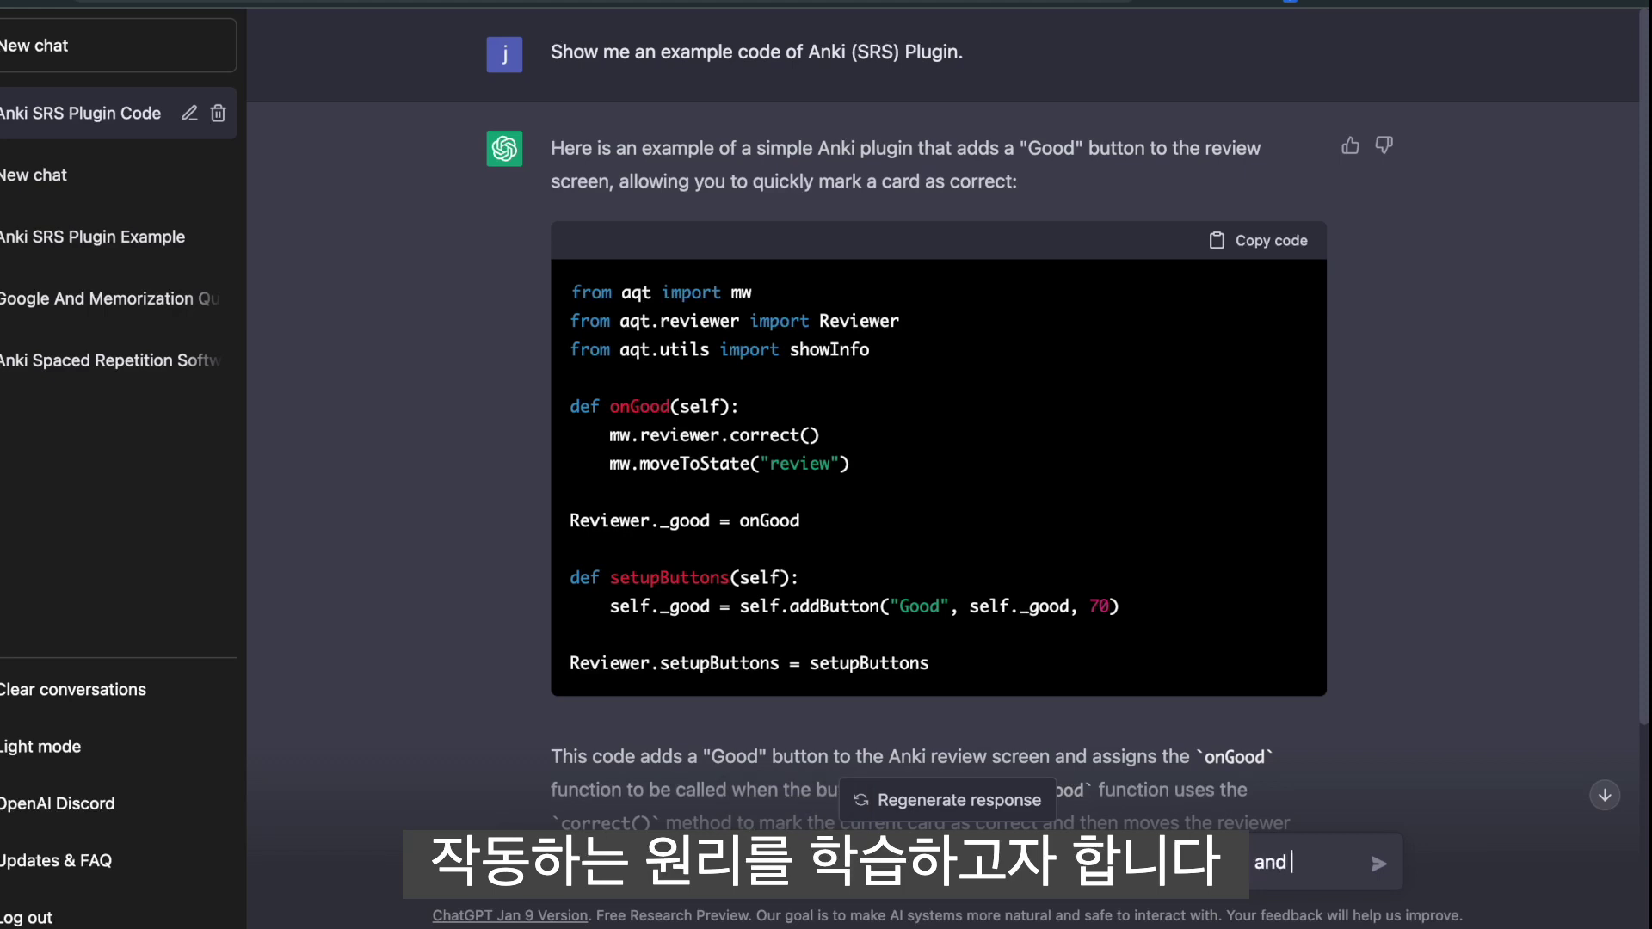
pyautogui.write('answer')
pyautogui.hotkey('alt', 'BackSpace')
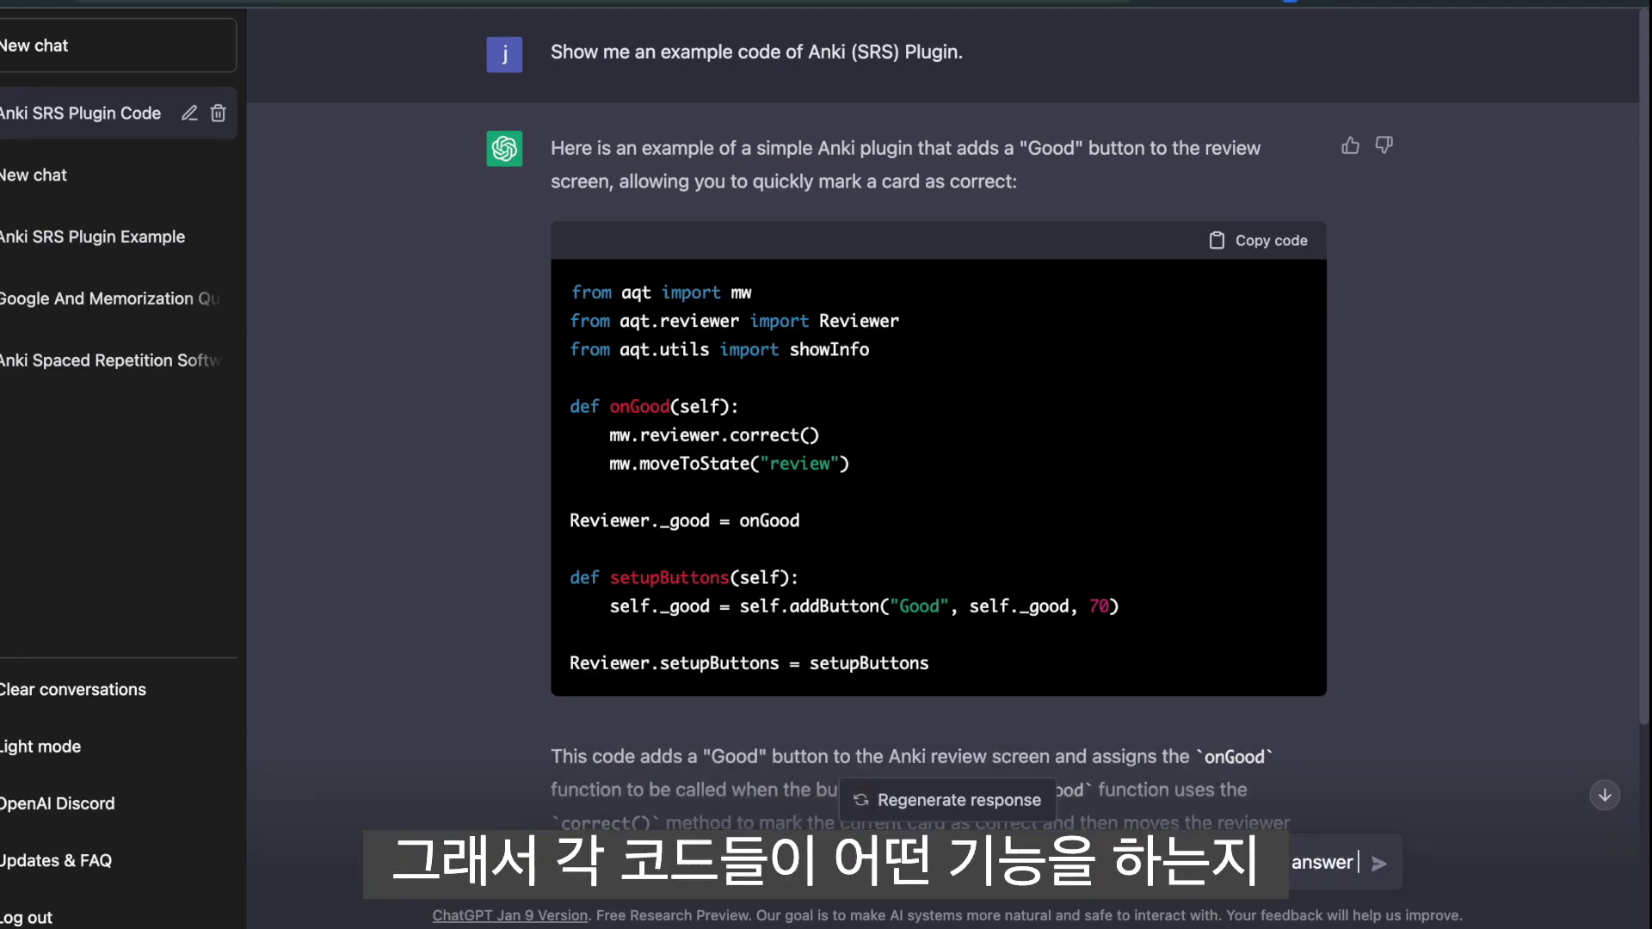
pyautogui.write('f')
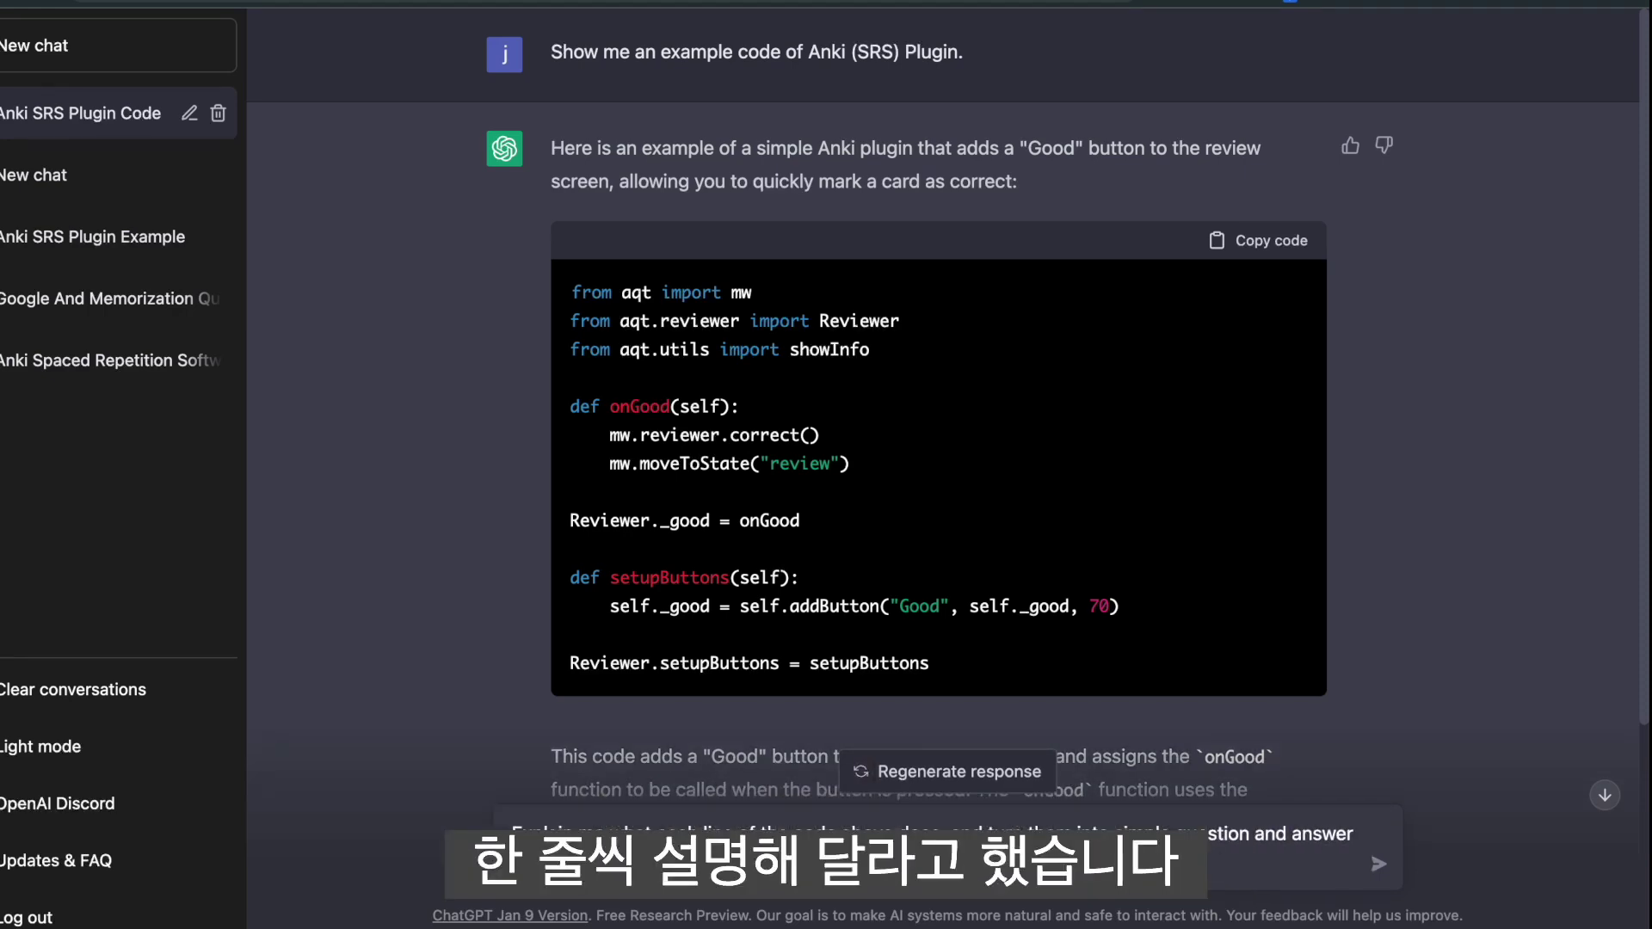
pyautogui.hotkey('shift', 'Return')
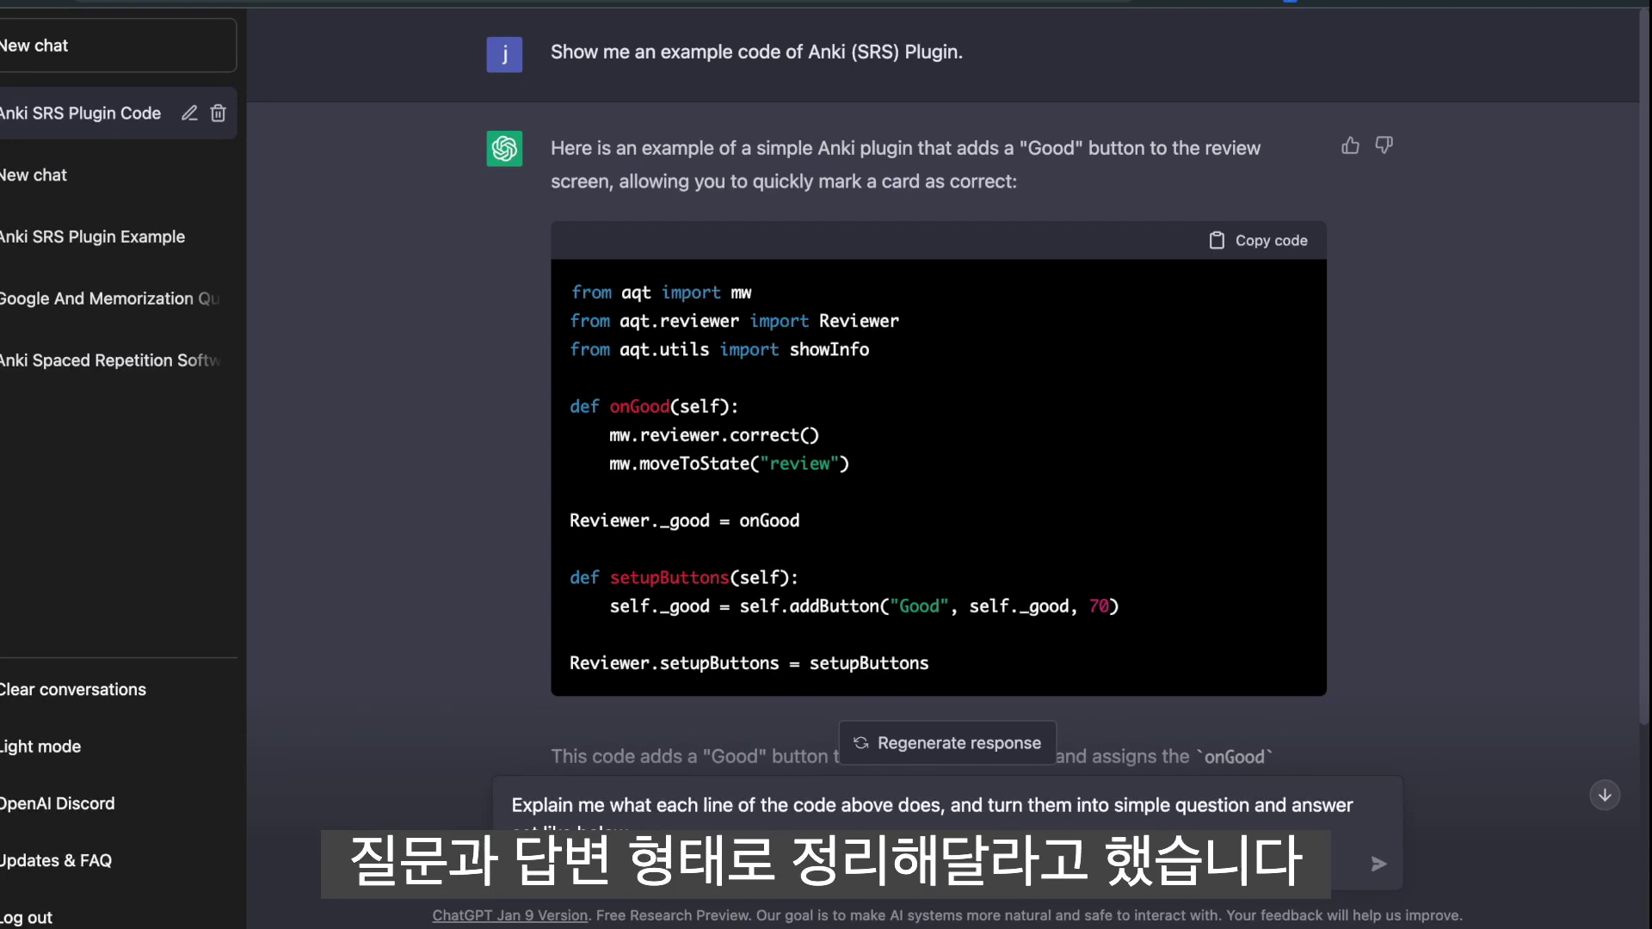
pyautogui.hotkey('shift', 'Return')
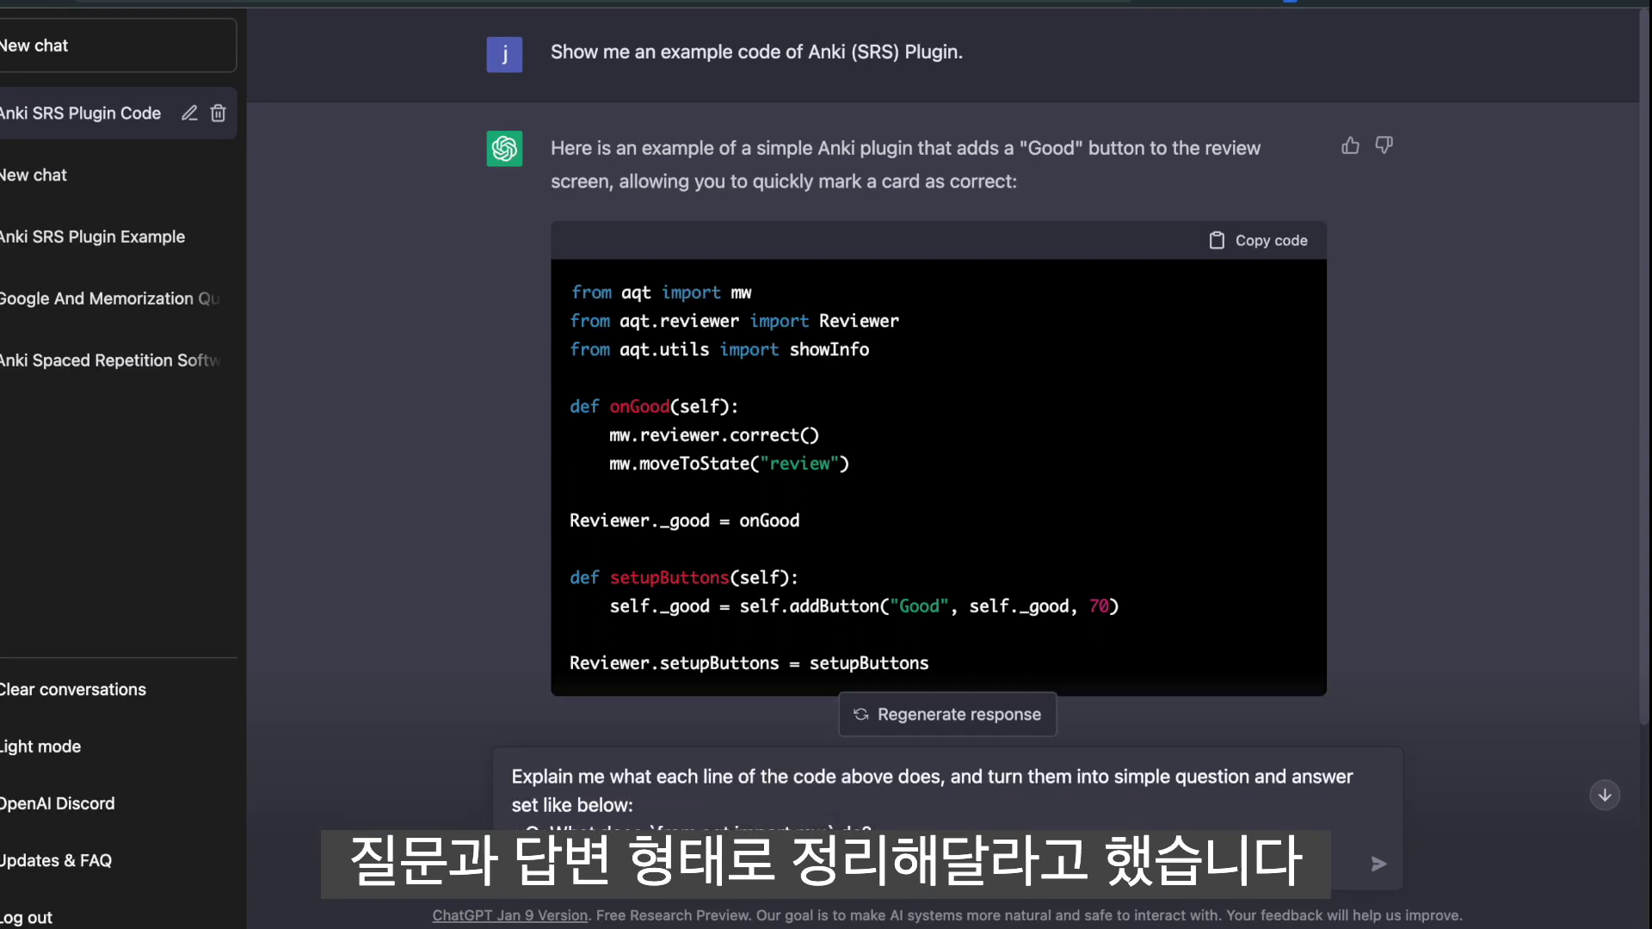
pyautogui.press('Up')
pyautogui.press('super+Right')
pyautogui.write('#card')
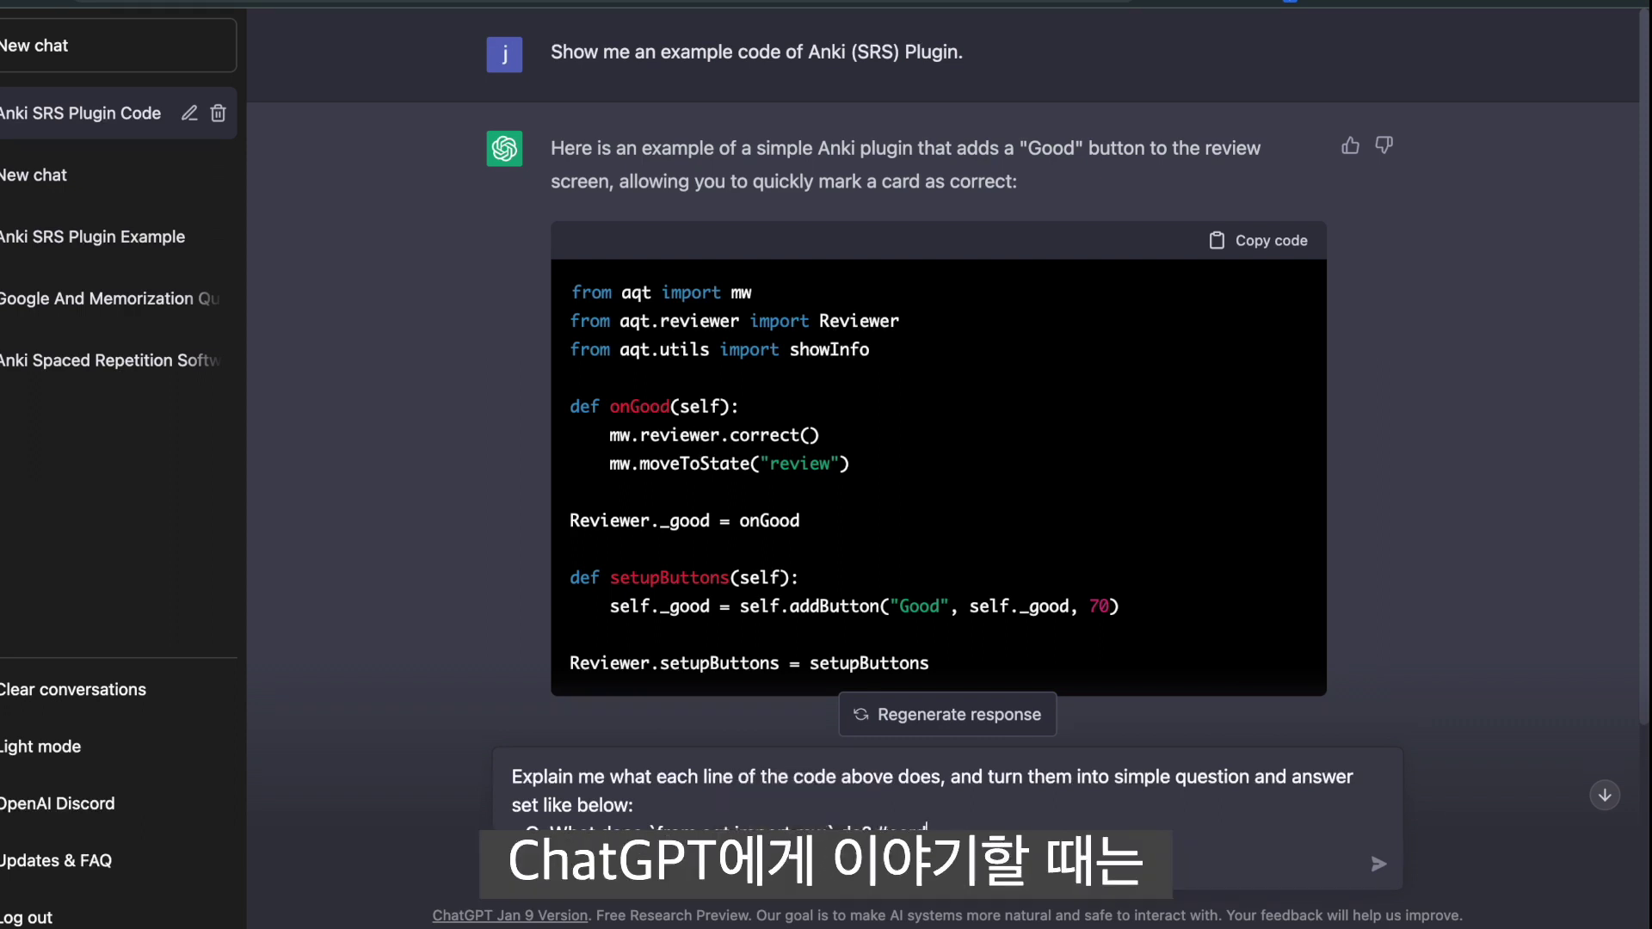
pyautogui.press('super+Left')
pyautogui.press('Tab')
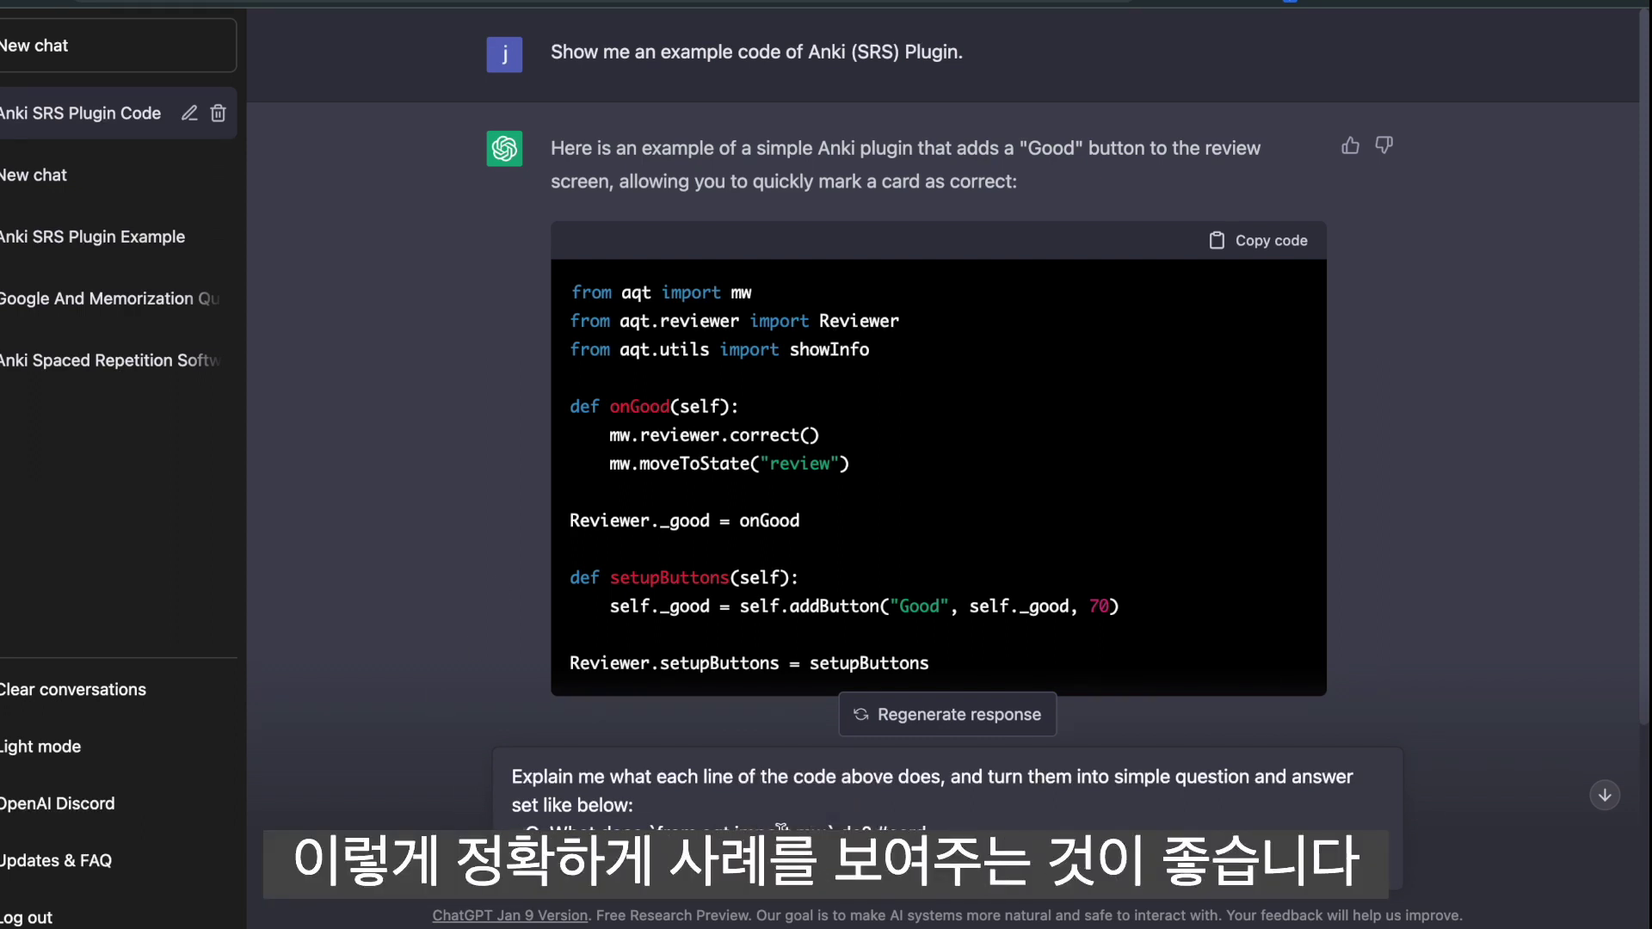
pyautogui.press('Return')
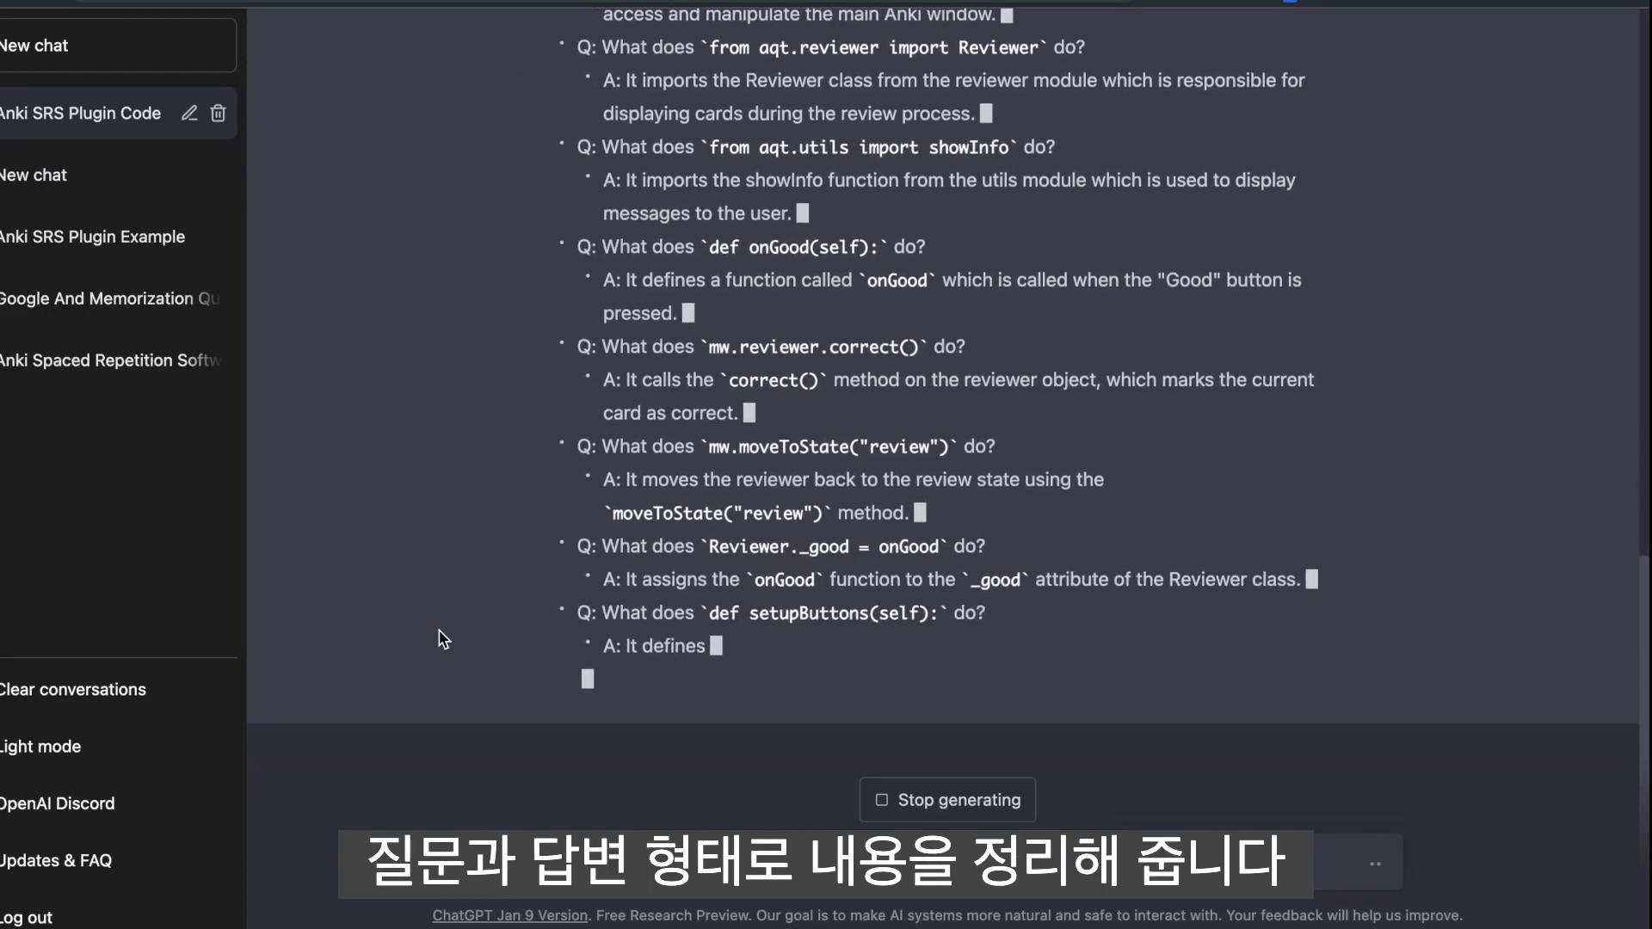
# Review the answers and send the correction "You missed the '#card'. Add '#card' at the end of each question line."
pyautogui.scroll(3, 441, 639)
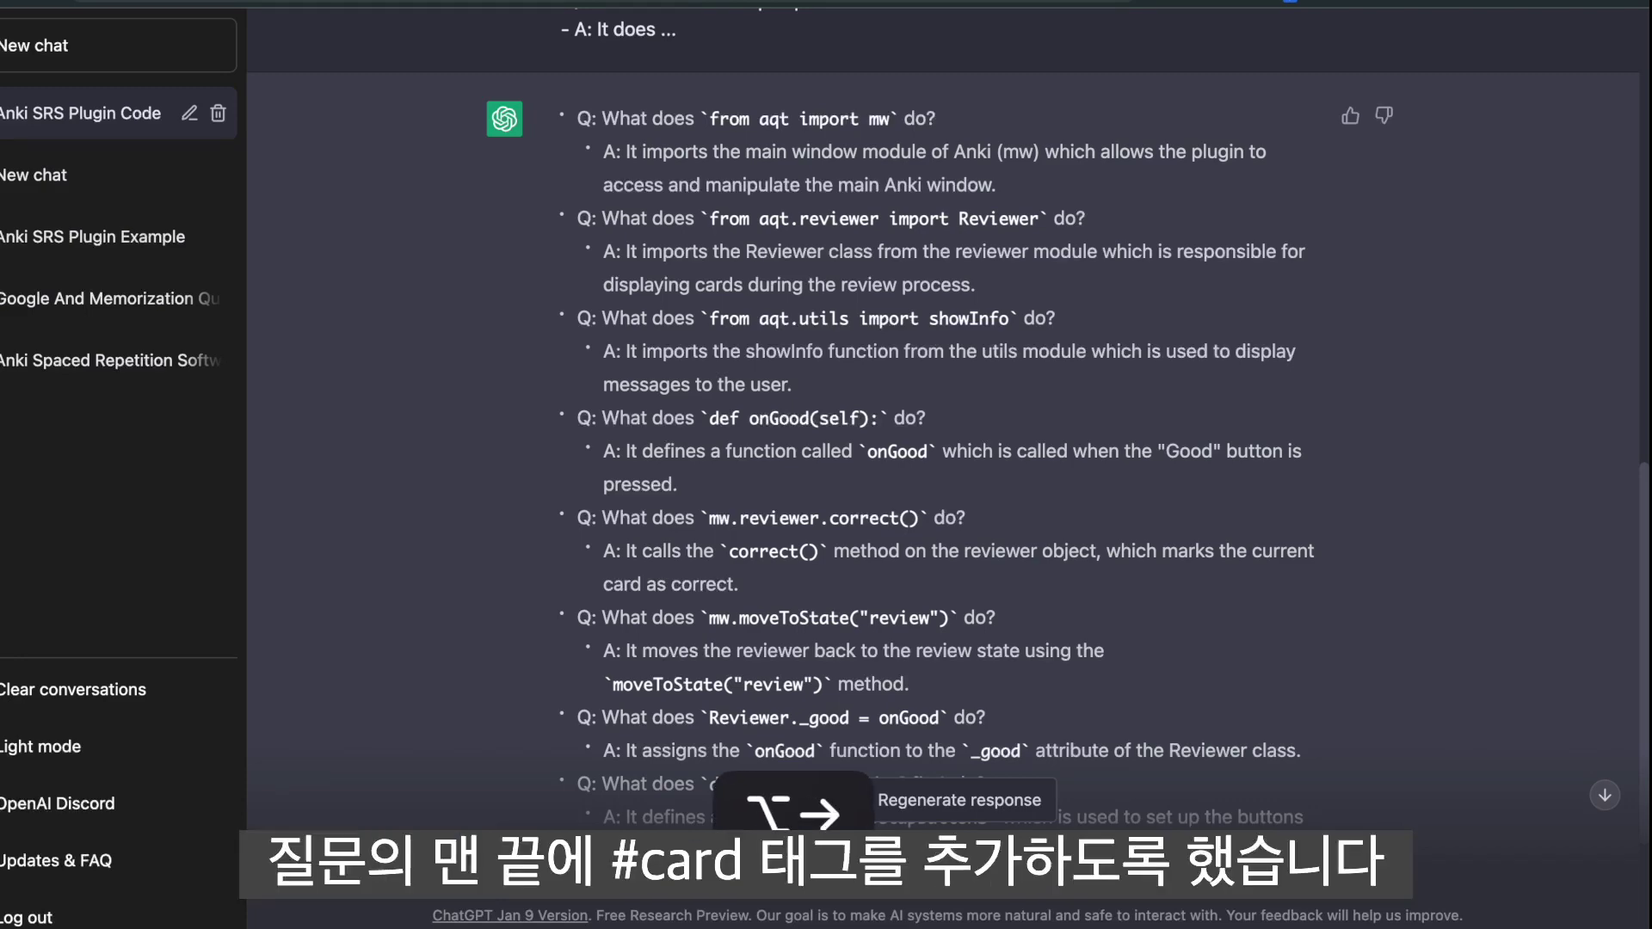
pyautogui.press('Return')
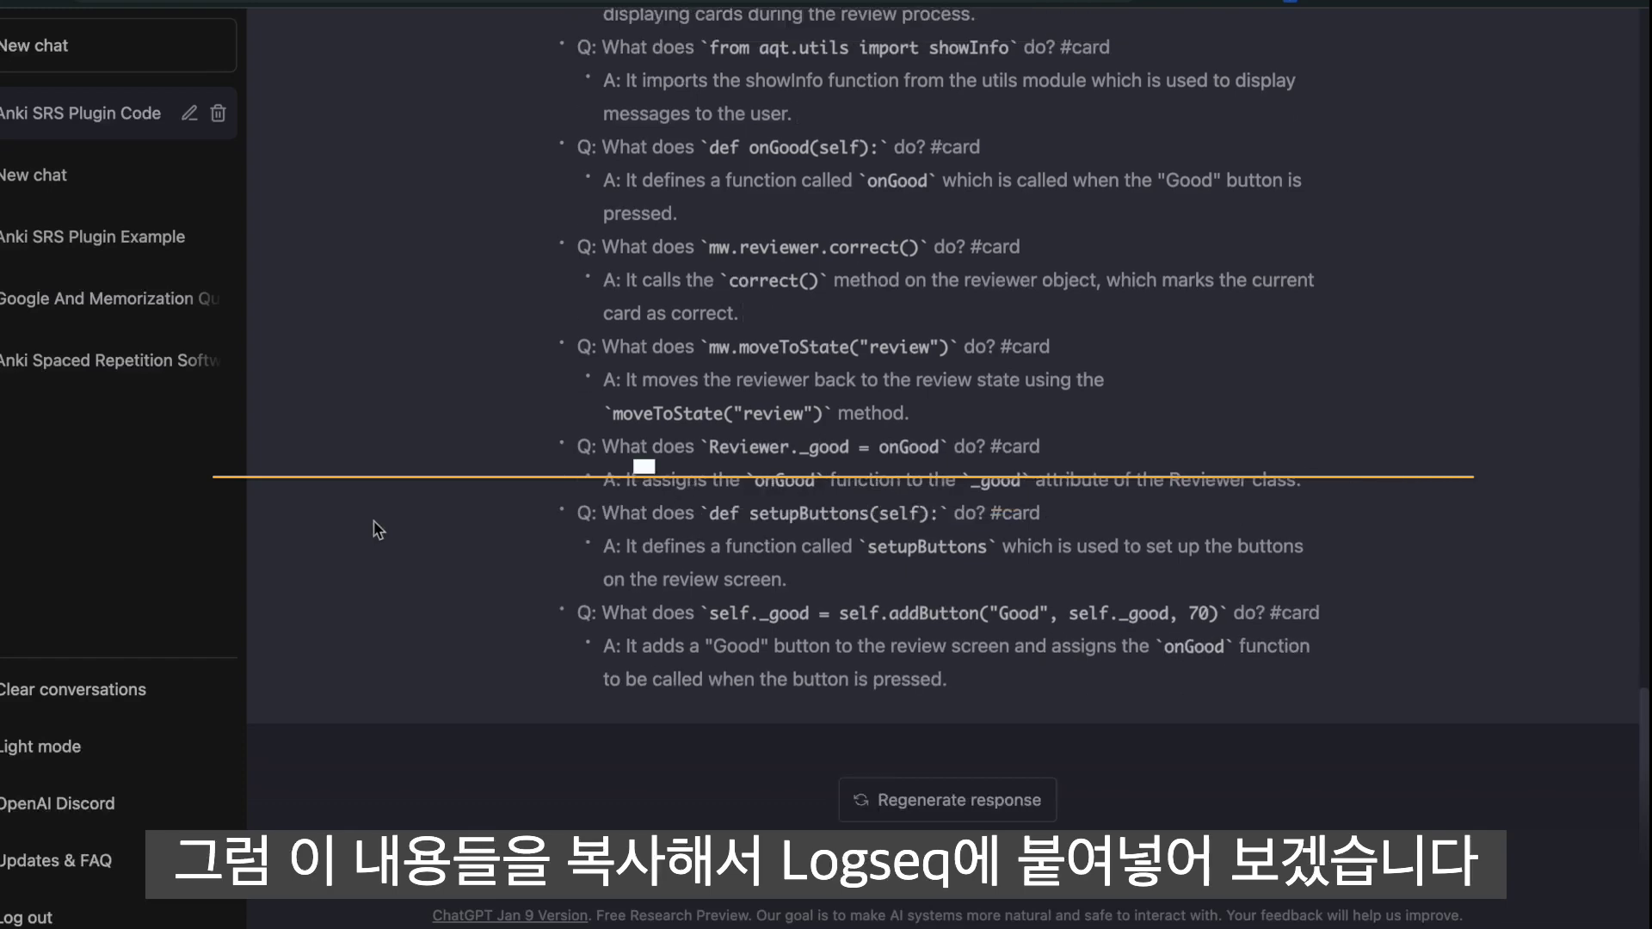
# Copy the complete #card question and answer list from ChatGPT and paste it into the empty block of the Logseq page
pyautogui.moveTo(951, 682); pyautogui.dragTo(562, 286)
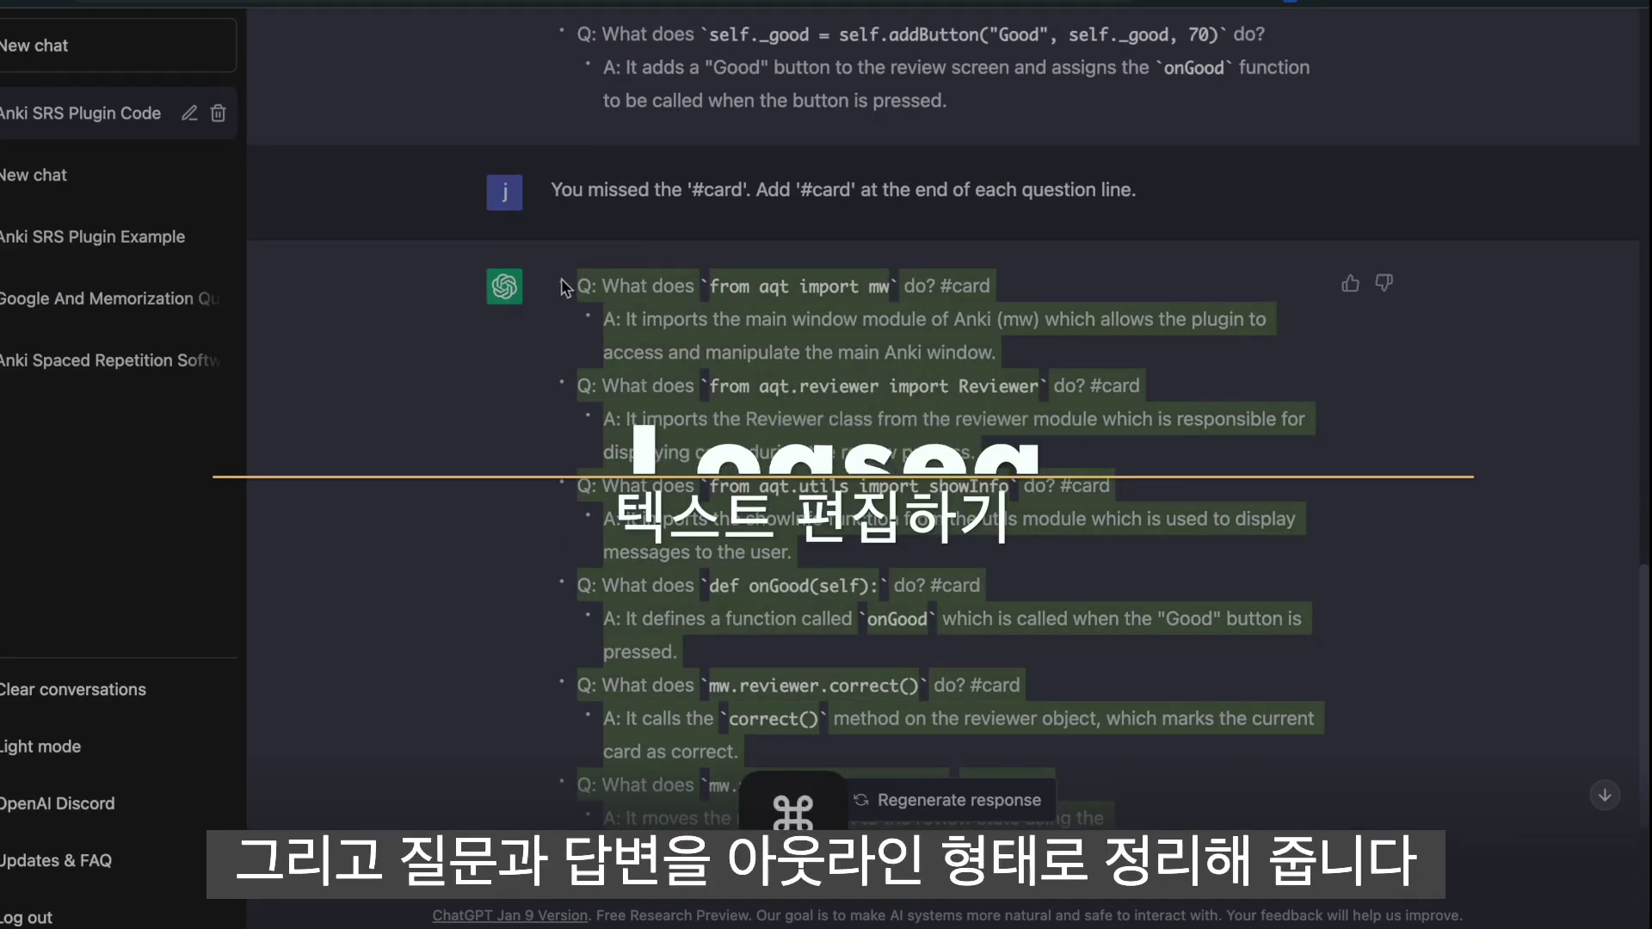
pyautogui.press('super+c')
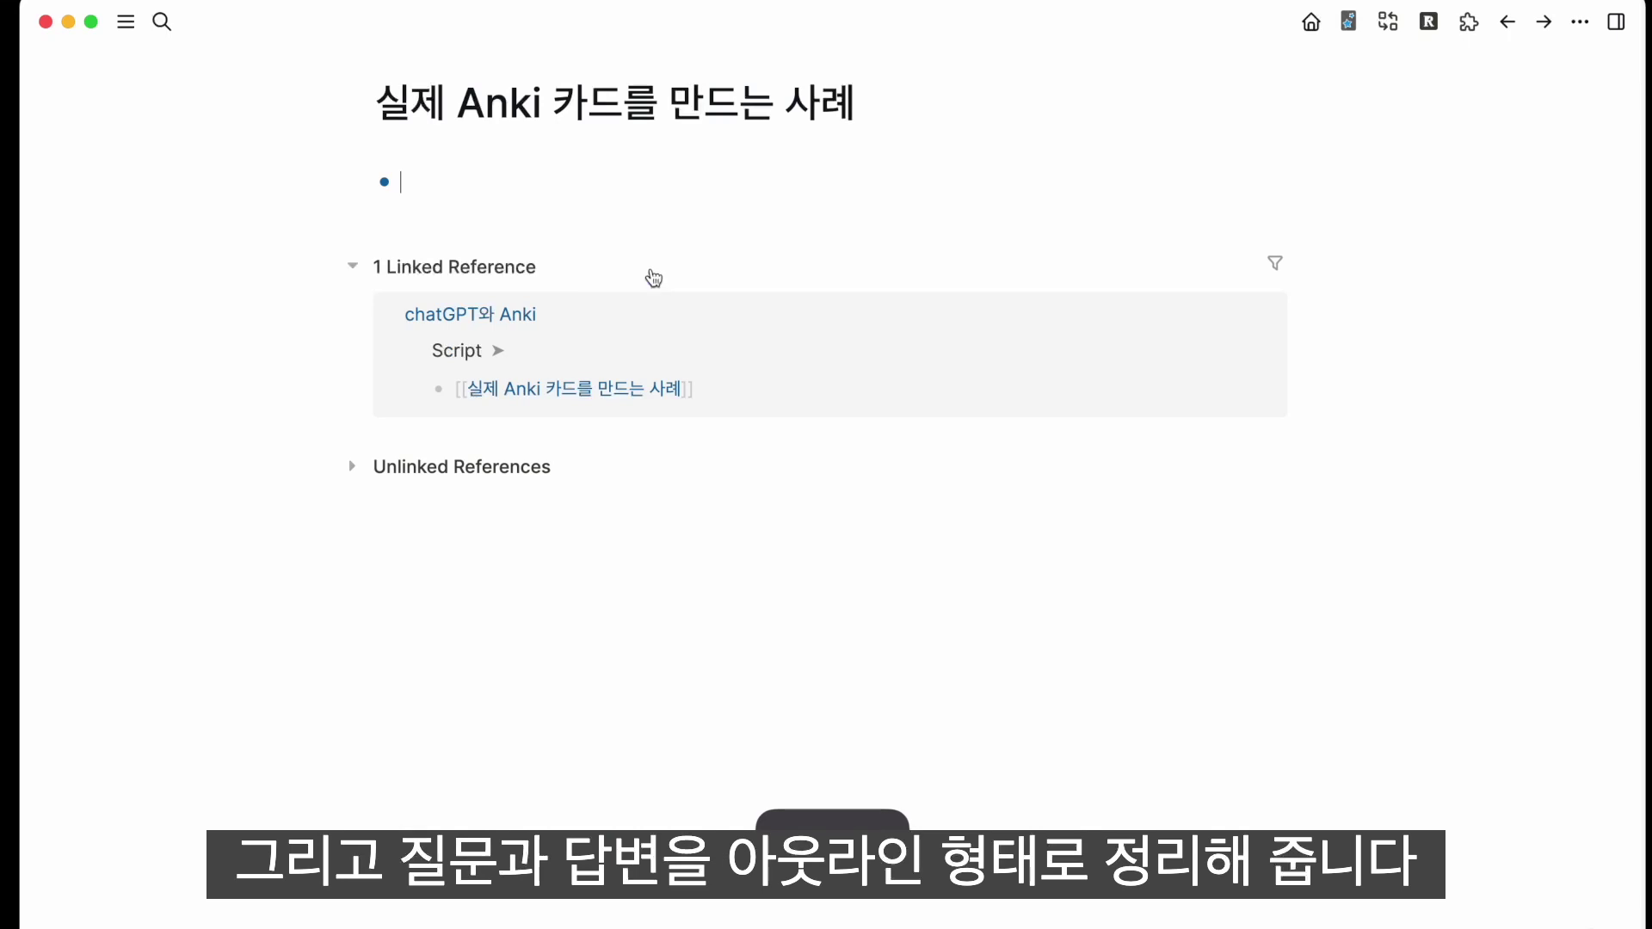
pyautogui.press('super+v')
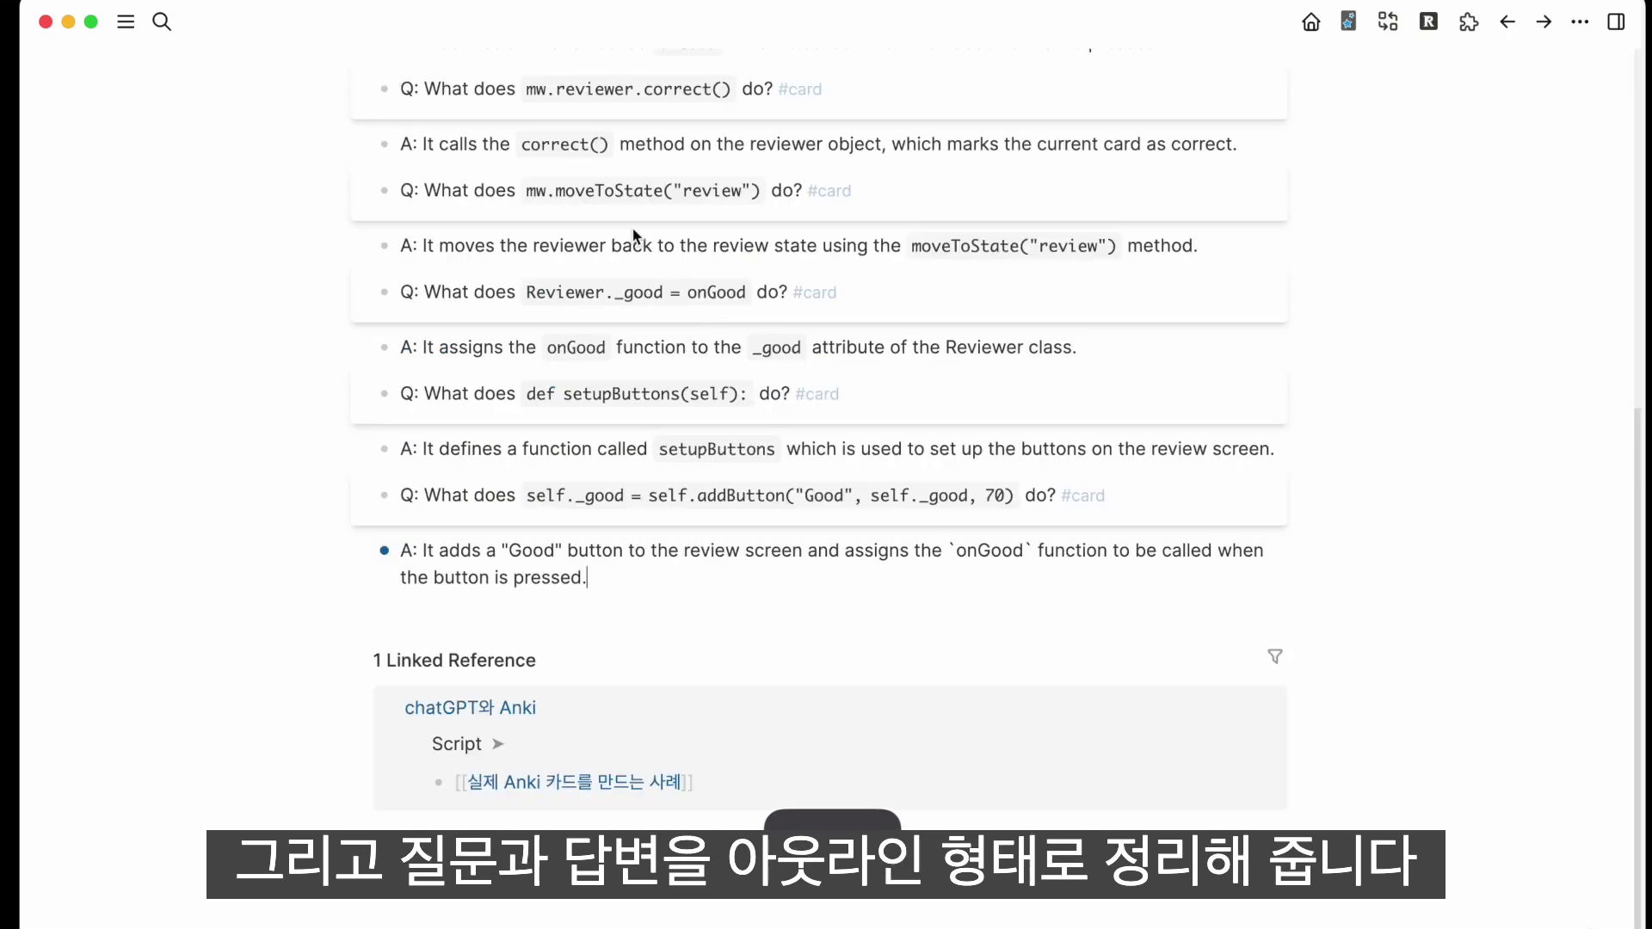
# Indent every answer block so that it becomes a child of the #card question above it
pyautogui.scroll(10, 618, 257)
pyautogui.click(594, 262)
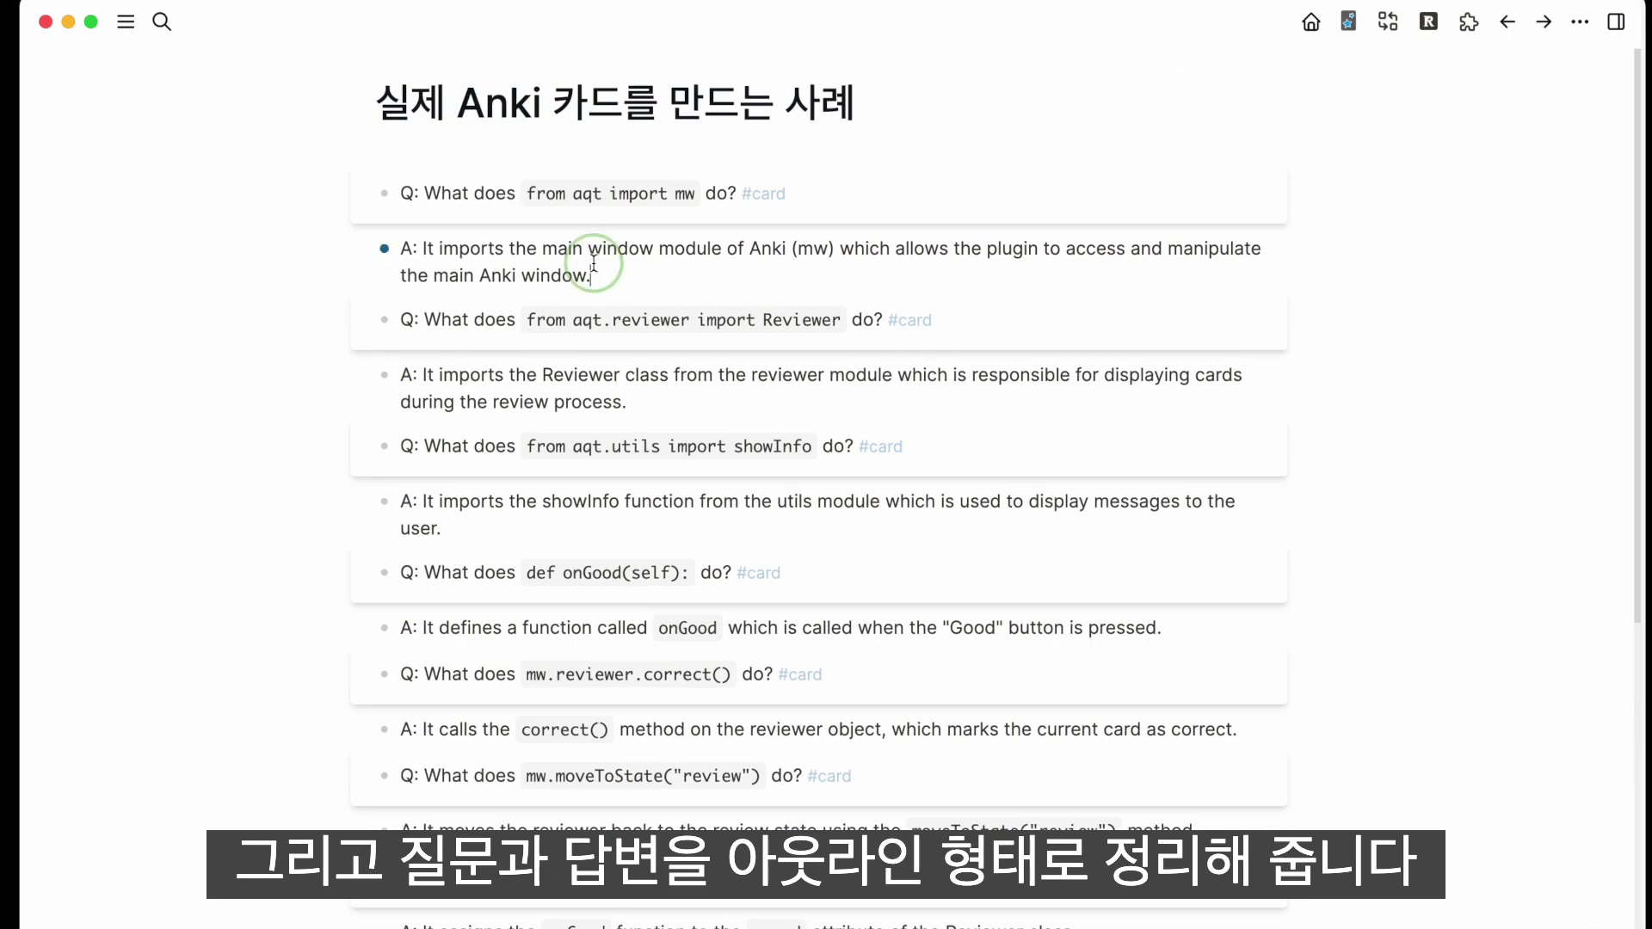
pyautogui.press('Escape')
pyautogui.press('Tab')
pyautogui.press('Down')
pyautogui.press('Down')
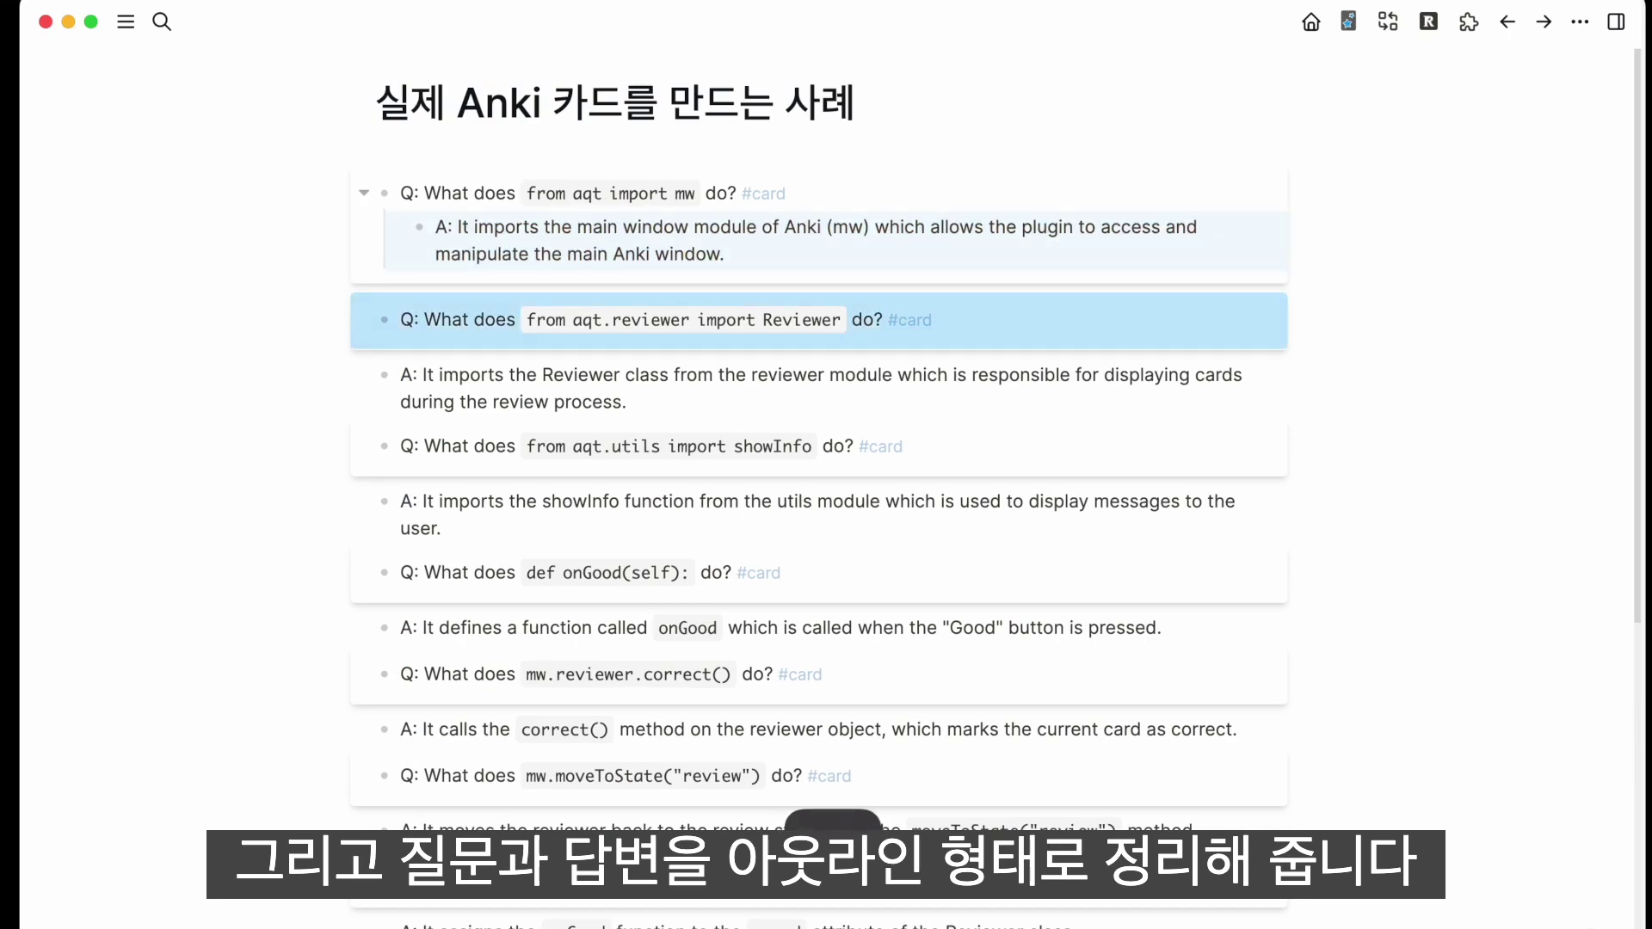
pyautogui.press('Tab')
pyautogui.press('Down')
pyautogui.press('Down')
pyautogui.press('Tab')
pyautogui.press('Down')
pyautogui.press('Down')
pyautogui.press('Tab')
pyautogui.press('Down')
pyautogui.press('Down')
pyautogui.press('Tab')
pyautogui.press('Down')
pyautogui.press('Down')
pyautogui.press('Tab')
pyautogui.press('Down')
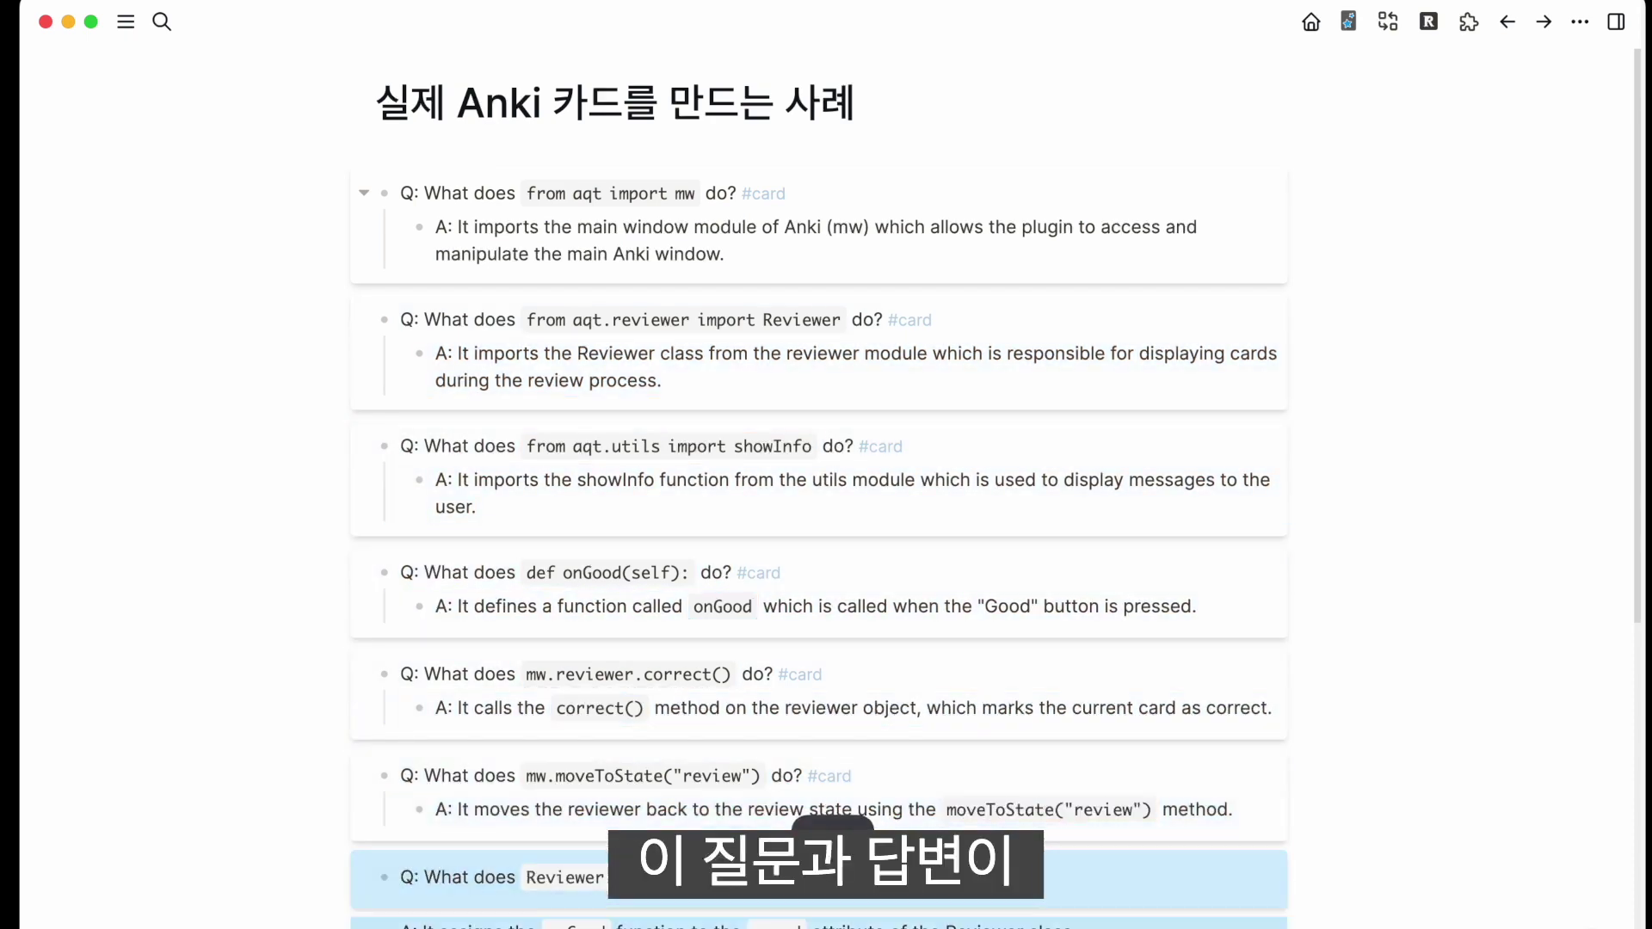
pyautogui.press('Down')
pyautogui.press('Tab')
pyautogui.press('Down')
pyautogui.press('Down')
pyautogui.press('Tab')
pyautogui.press('Down')
pyautogui.press('Down')
pyautogui.press('Tab')
# Copy the introductory sentence about the simple Anki plugin from ChatGPT into a new block above the first question in Logseq
pyautogui.press('Up')
pyautogui.press('Up')
pyautogui.press('Up')
pyautogui.press('Up')
pyautogui.press('Up')
pyautogui.press('Up')
pyautogui.press('Up')
pyautogui.press('Up')
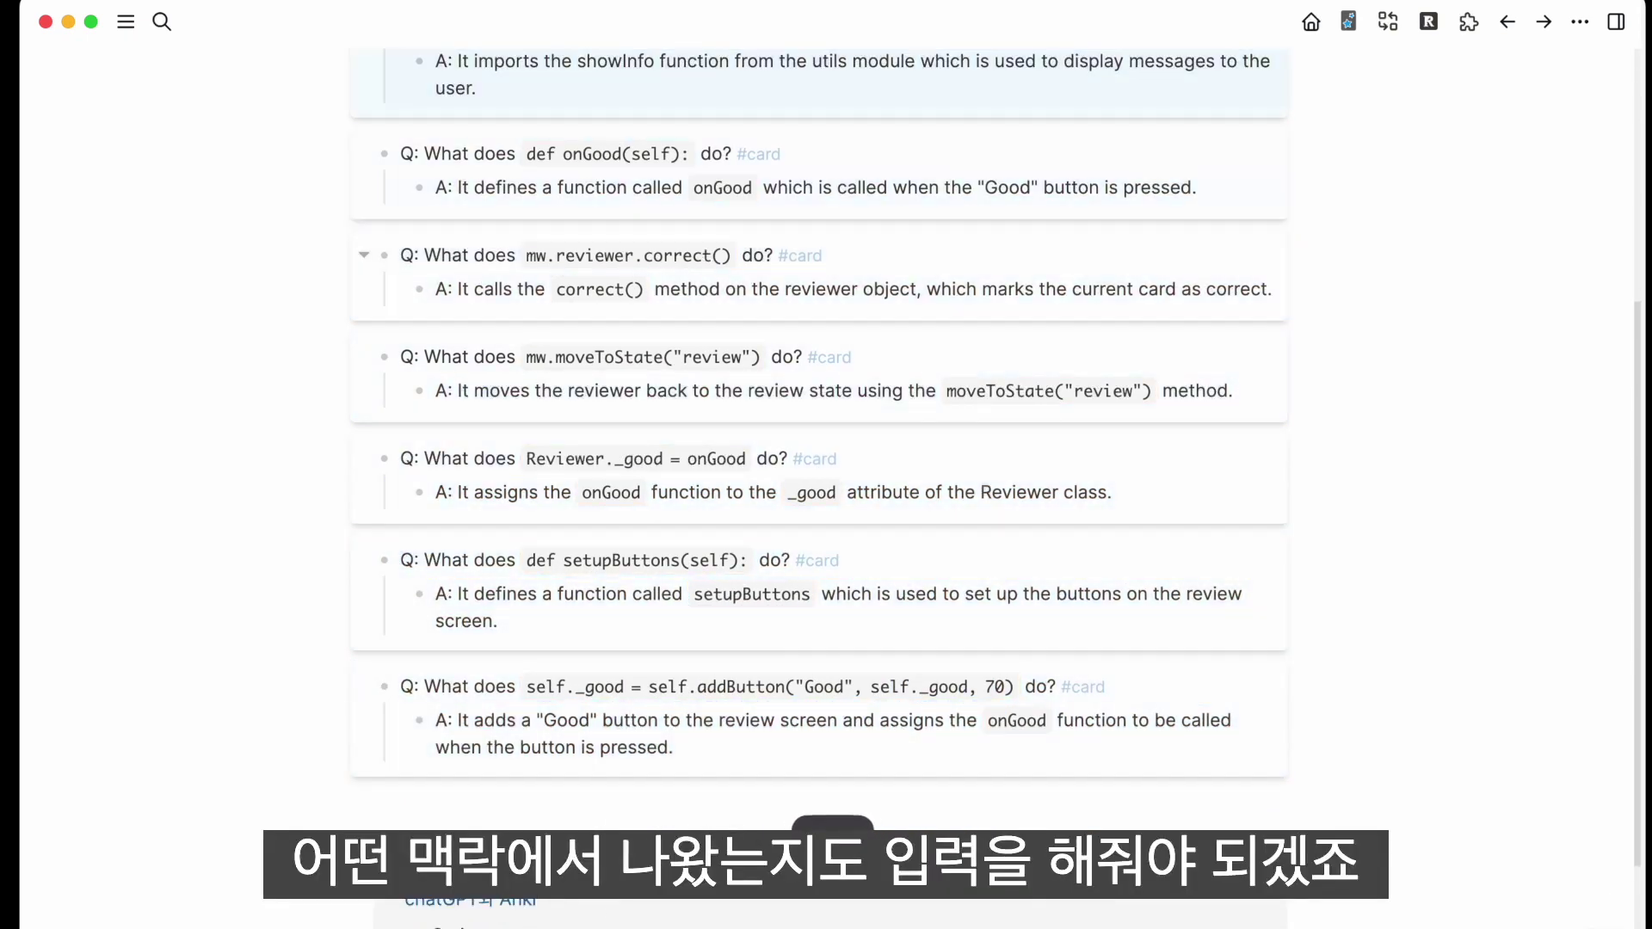
pyautogui.press('super+Tab')
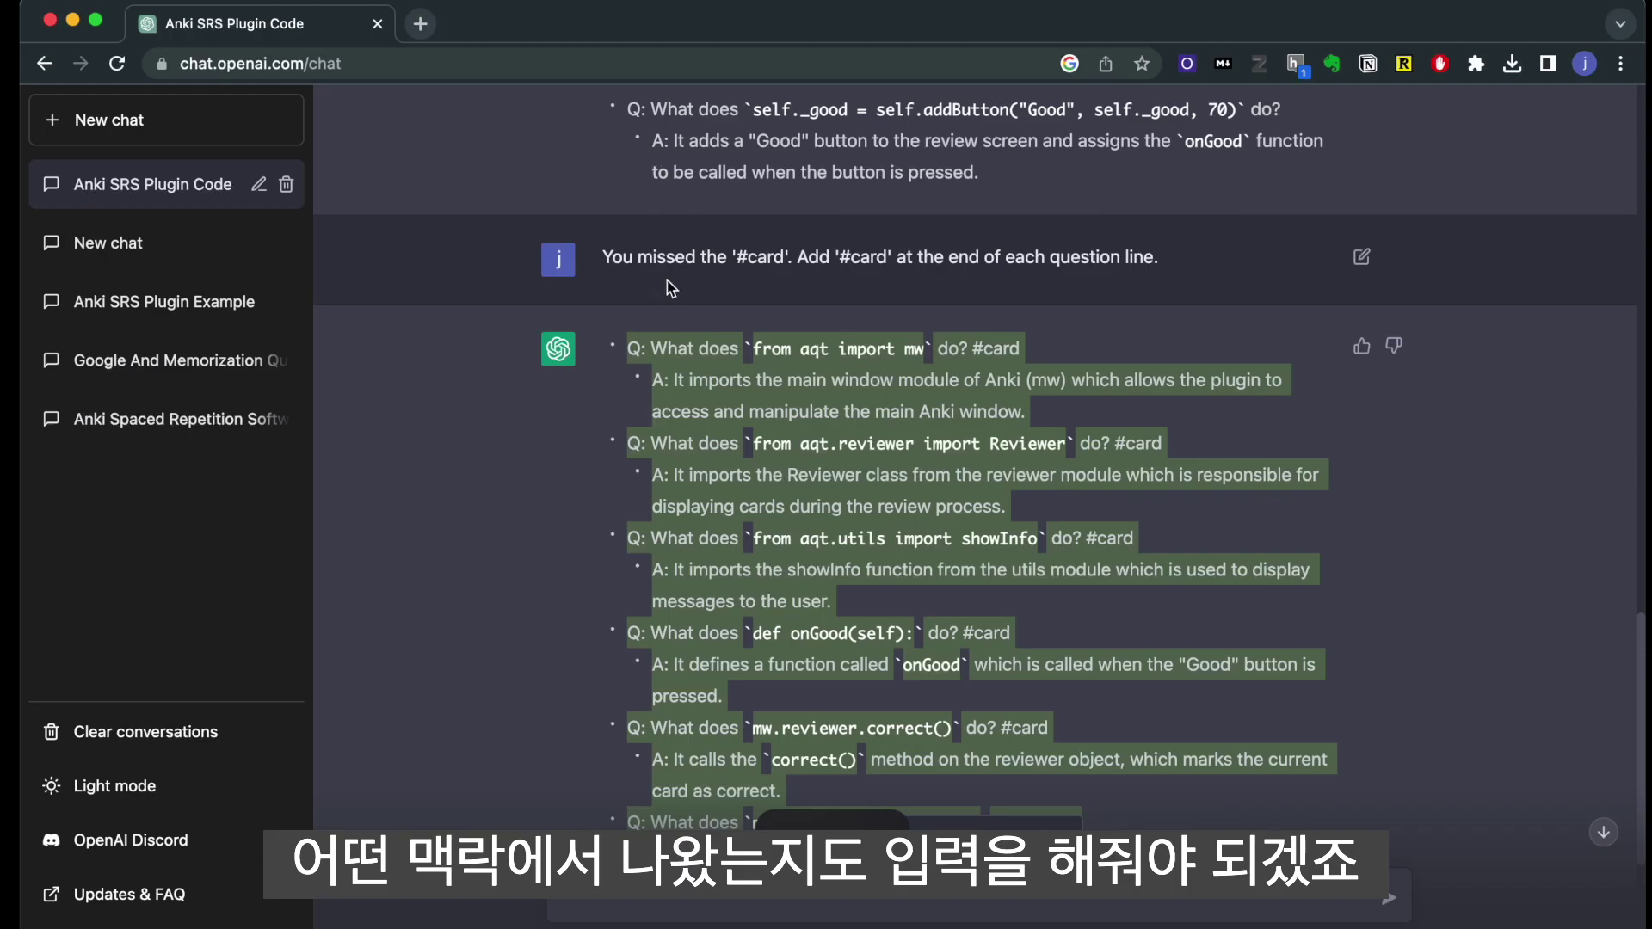
pyautogui.scroll(15, 668, 280)
pyautogui.press('super+Tab')
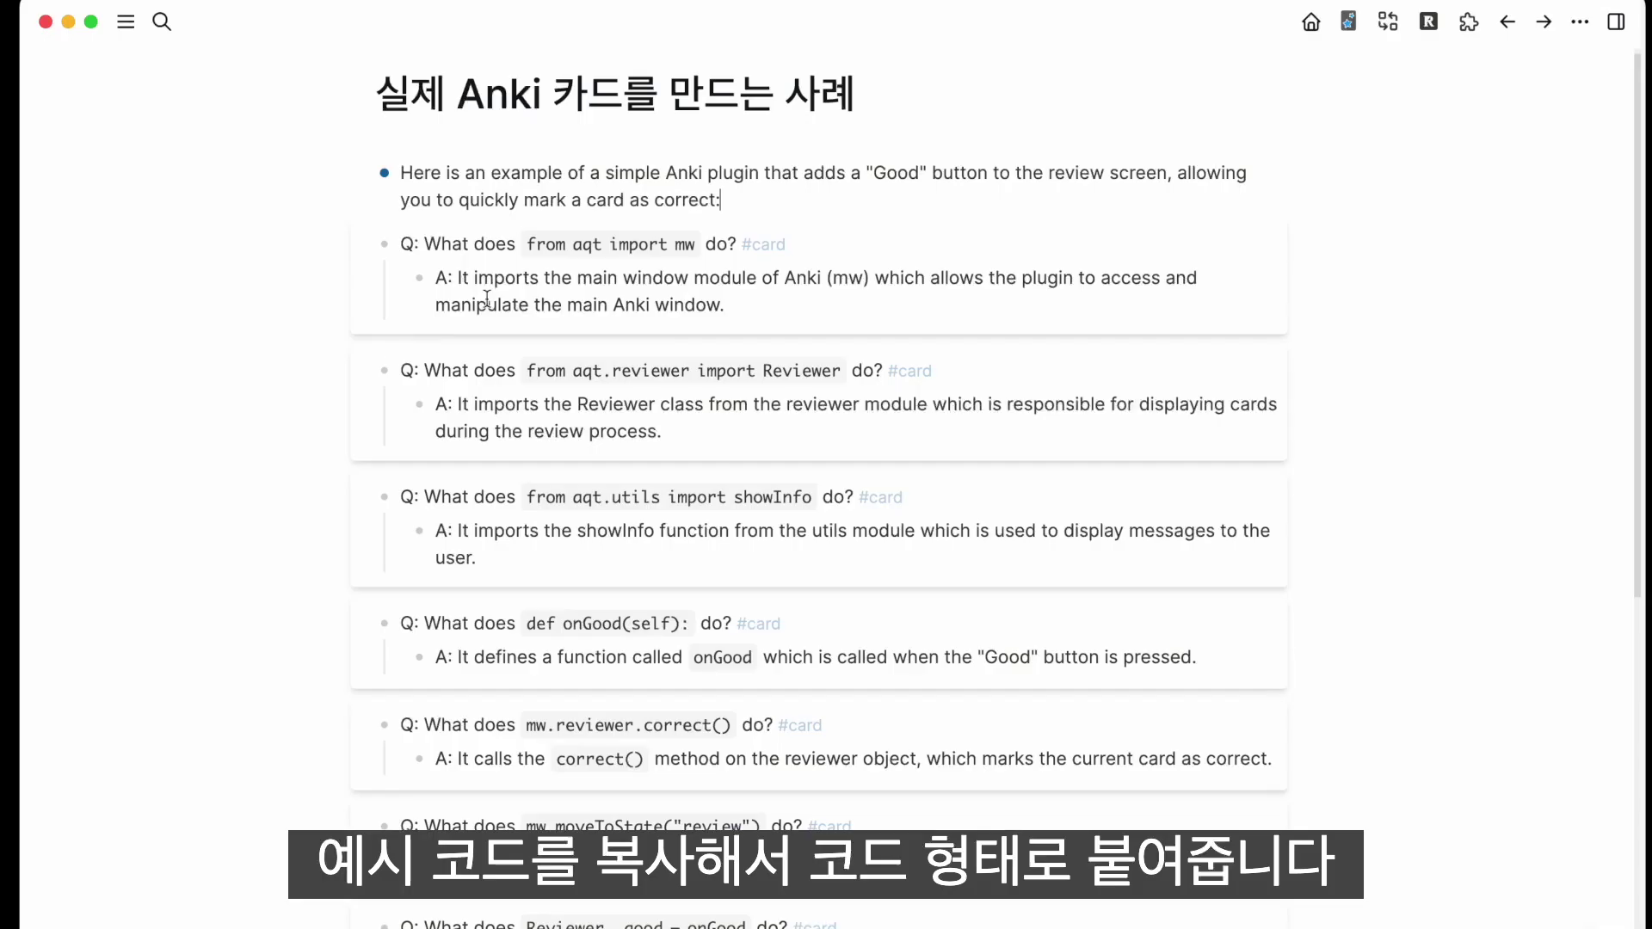
# Paste the example plugin code inside a triple-backtick fence in a child block under the introductory sentence
pyautogui.press('Return')
pyautogui.press('Tab')
pyautogui.press('super+v')
pyautogui.press('super+z')
pyautogui.write('```')
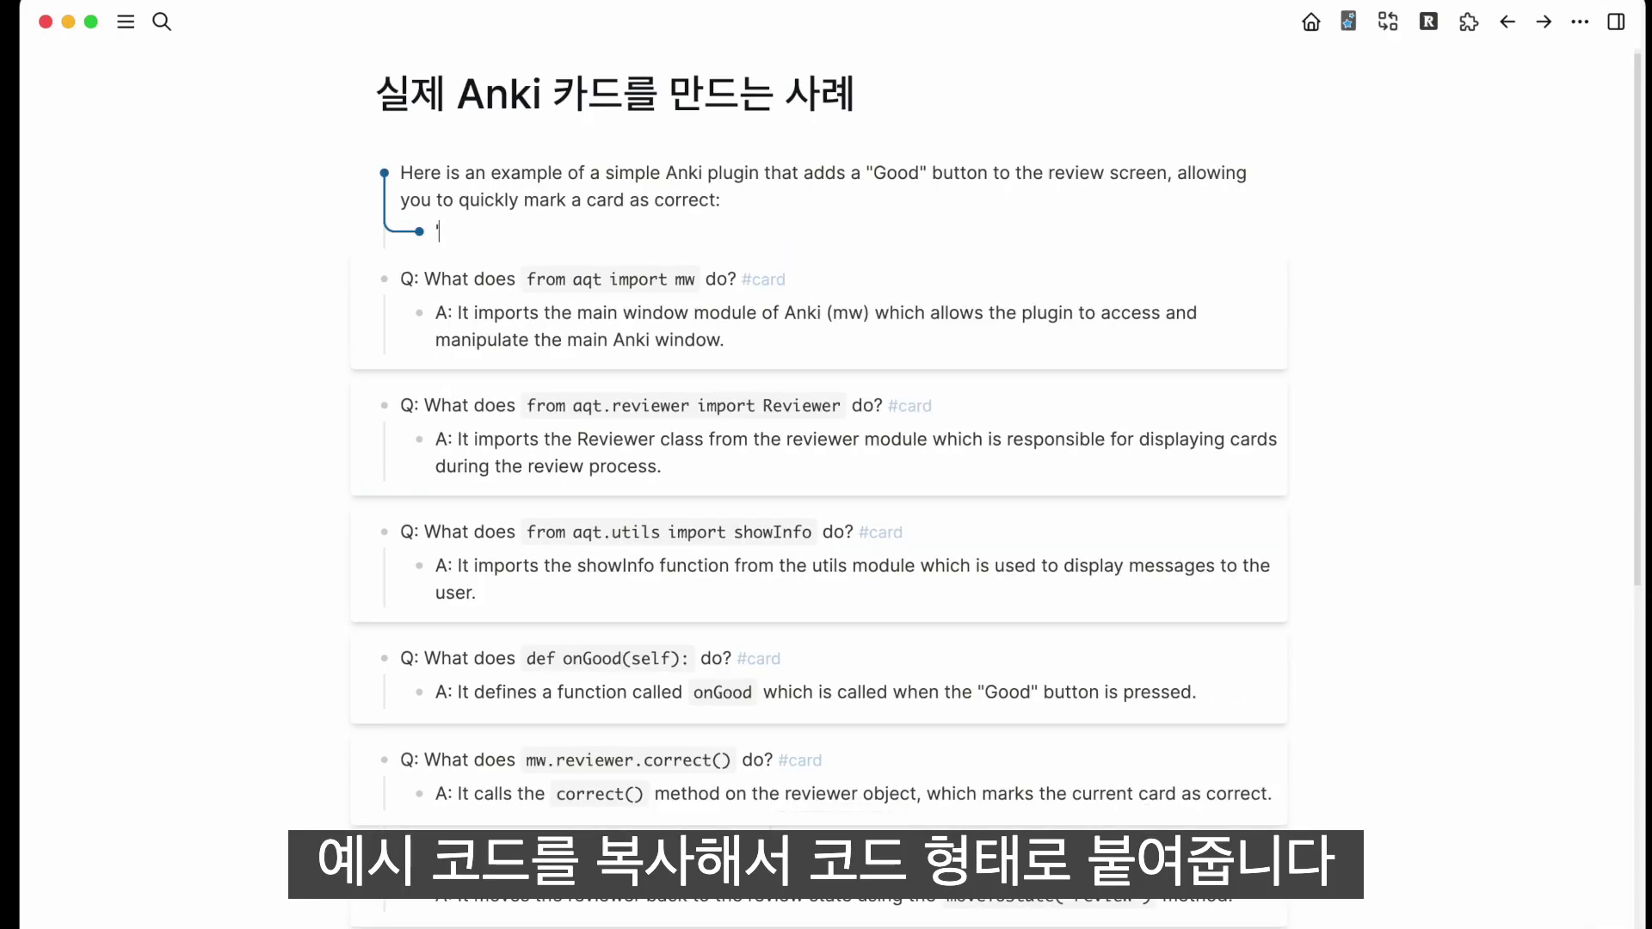
pyautogui.press('super+v')
pyautogui.press('BackSpace')
# Set the language of the fenced code block to python and leave block editing
pyautogui.press('Up')
pyautogui.press('Up')
pyautogui.press('Up')
pyautogui.press('Up')
pyautogui.press('Up')
pyautogui.press('Up')
pyautogui.press('Up')
pyautogui.press('Up')
pyautogui.press('Up')
pyautogui.press('Up')
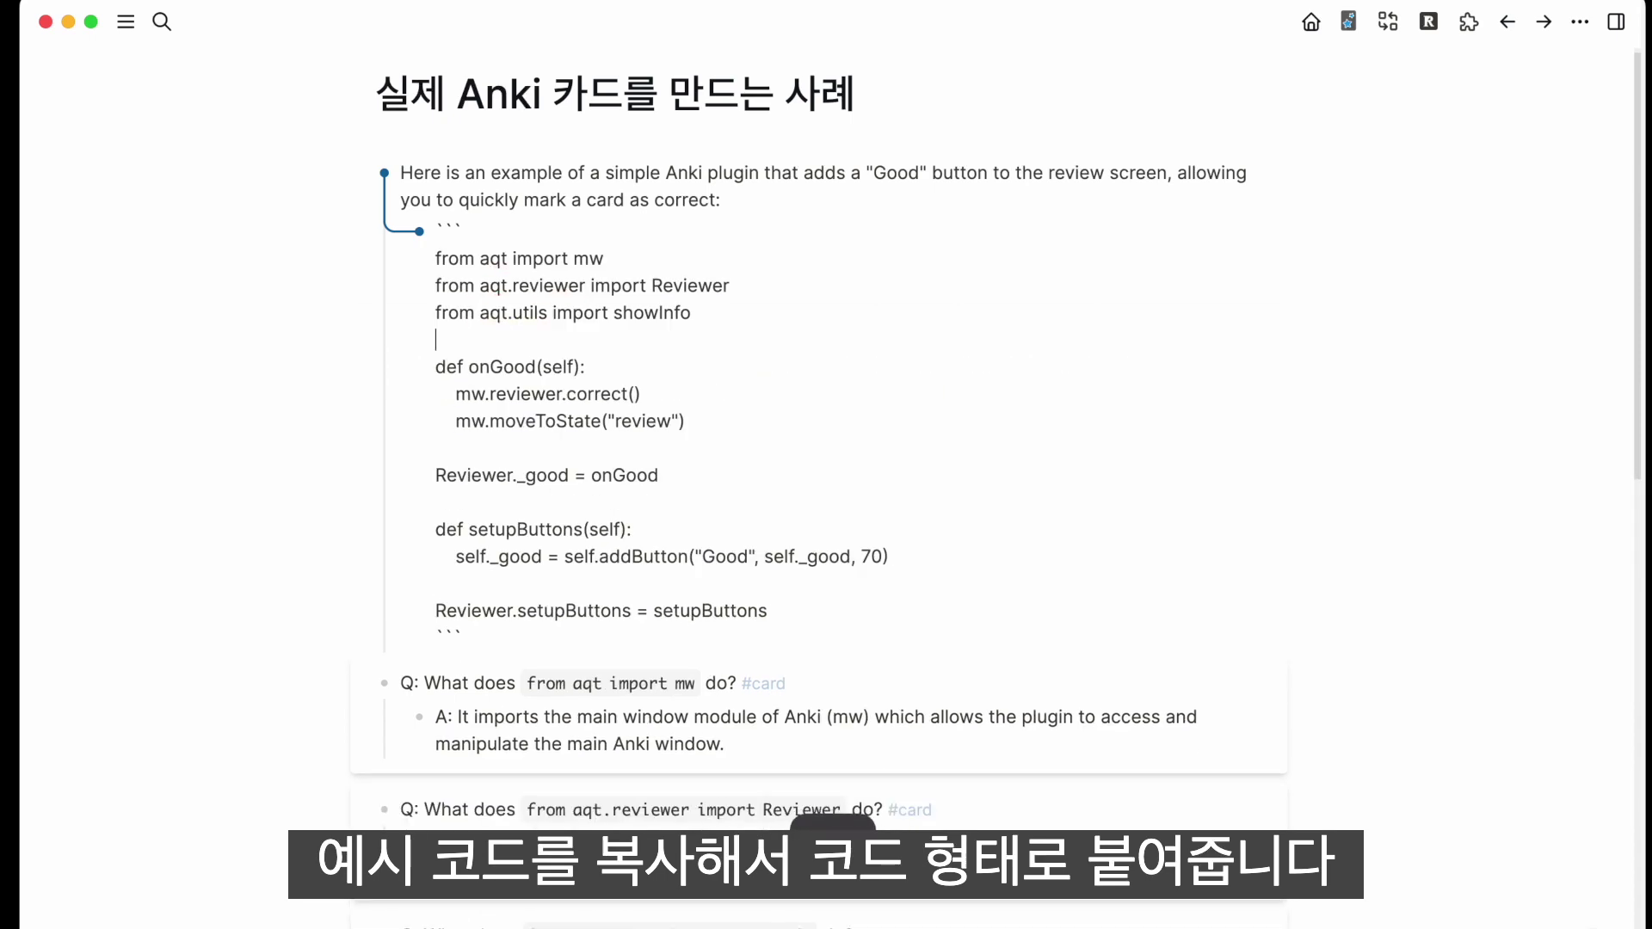
pyautogui.write('python')
pyautogui.click(304, 521)
pyautogui.scroll(-2, 304, 521)
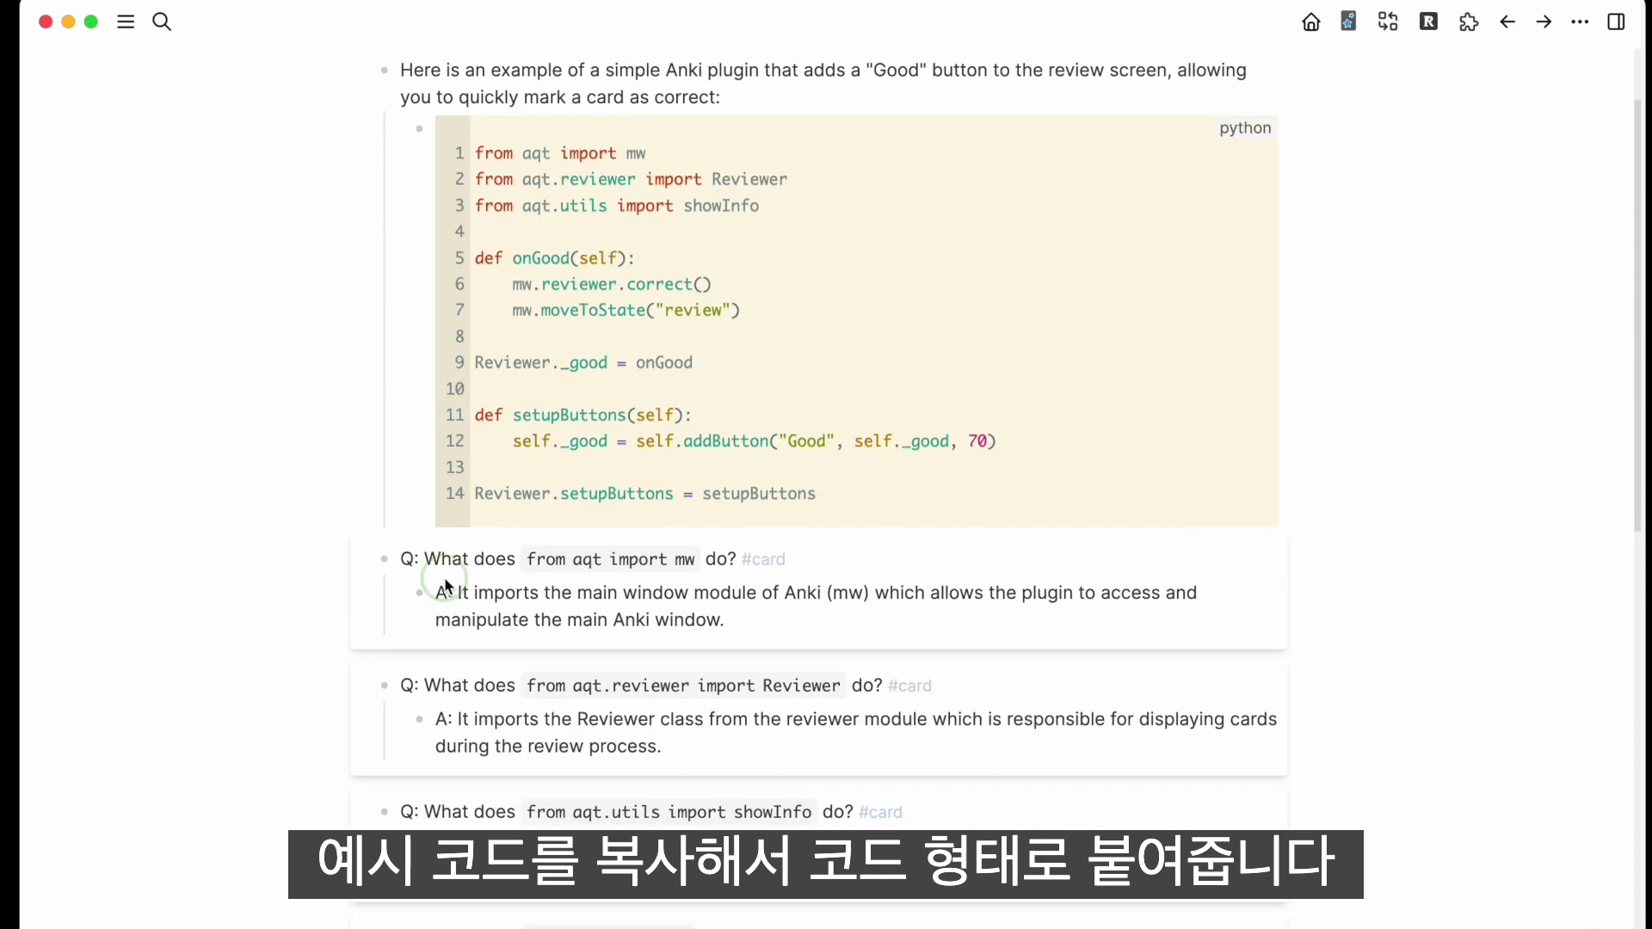
# Select all question and answer cards and indent them two levels so they are children of the python code block
pyautogui.moveTo(439, 564); pyautogui.dragTo(427, 602)
pyautogui.scroll(-12, 439, 593)
pyautogui.keyDown('shift'); pyautogui.click(491, 559); pyautogui.keyUp('shift')
pyautogui.scroll(13, 491, 551)
pyautogui.press('Tab')
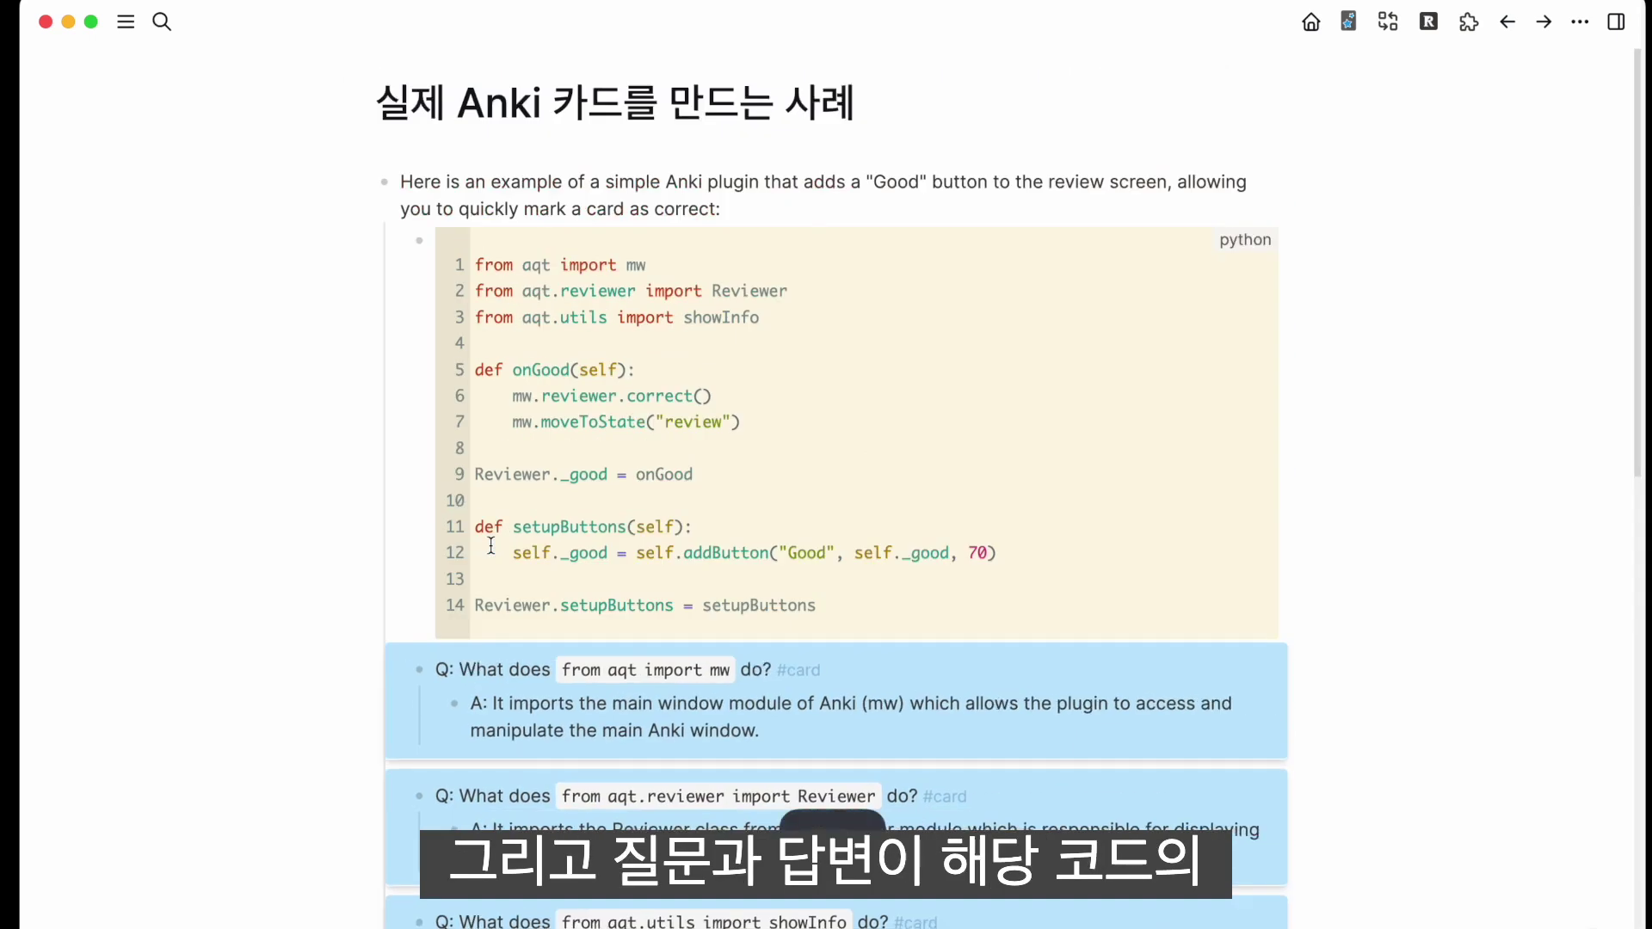
pyautogui.press('Tab')
pyautogui.scroll(-1, 490, 545)
pyautogui.click(610, 568)
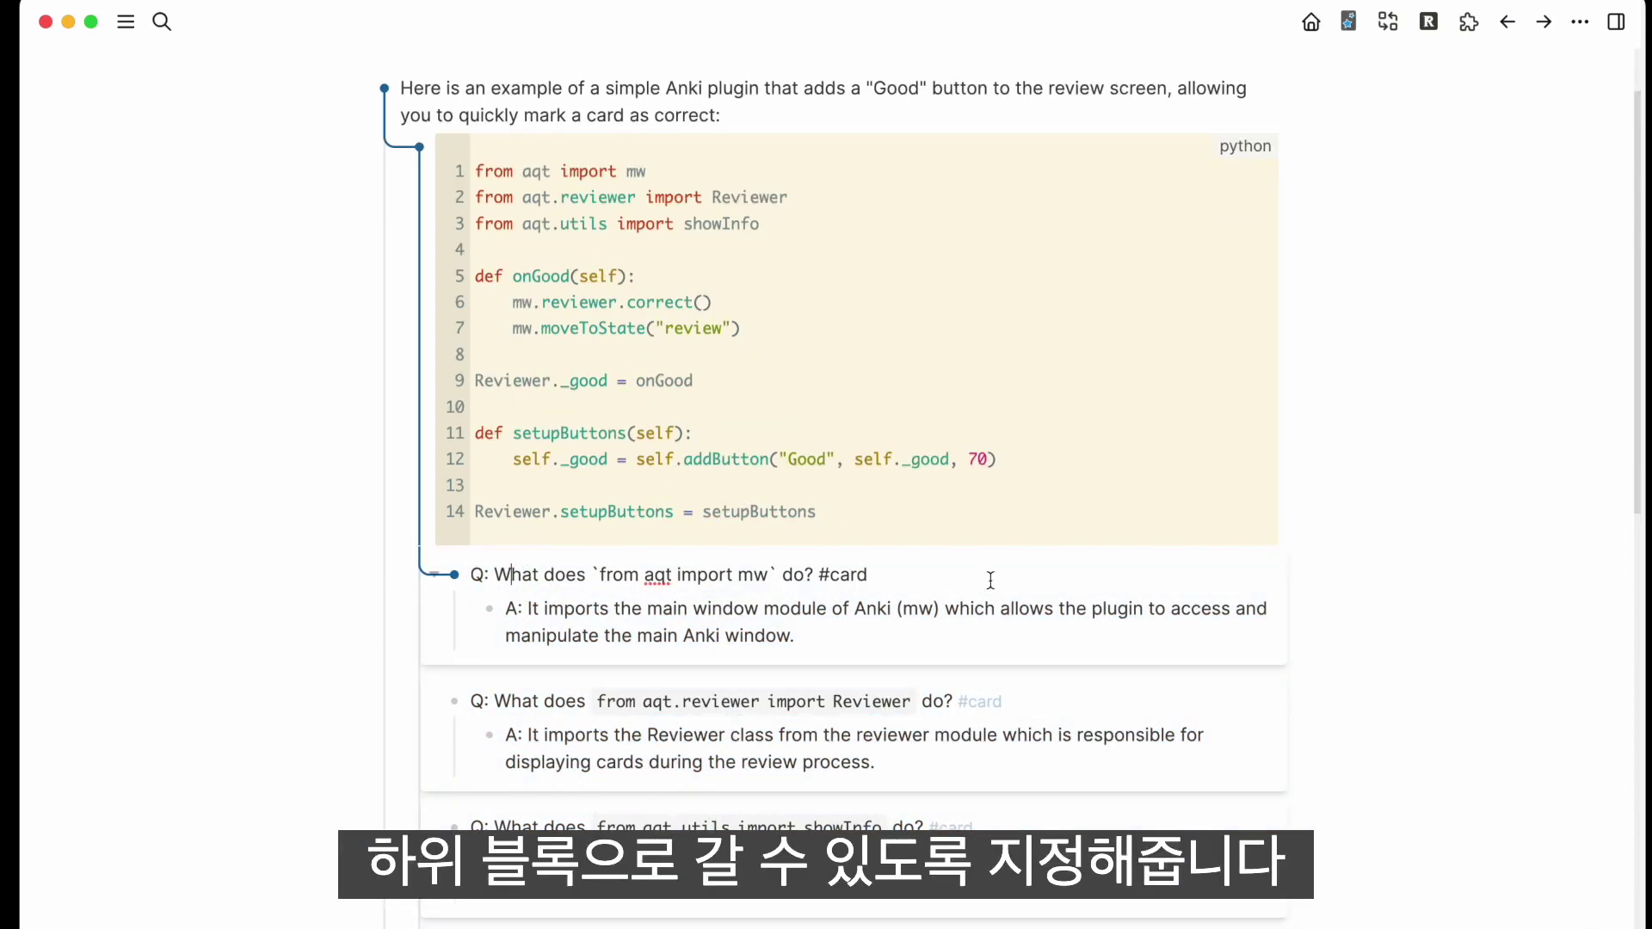
pyautogui.press('Escape')
pyautogui.scroll(1, 984, 371)
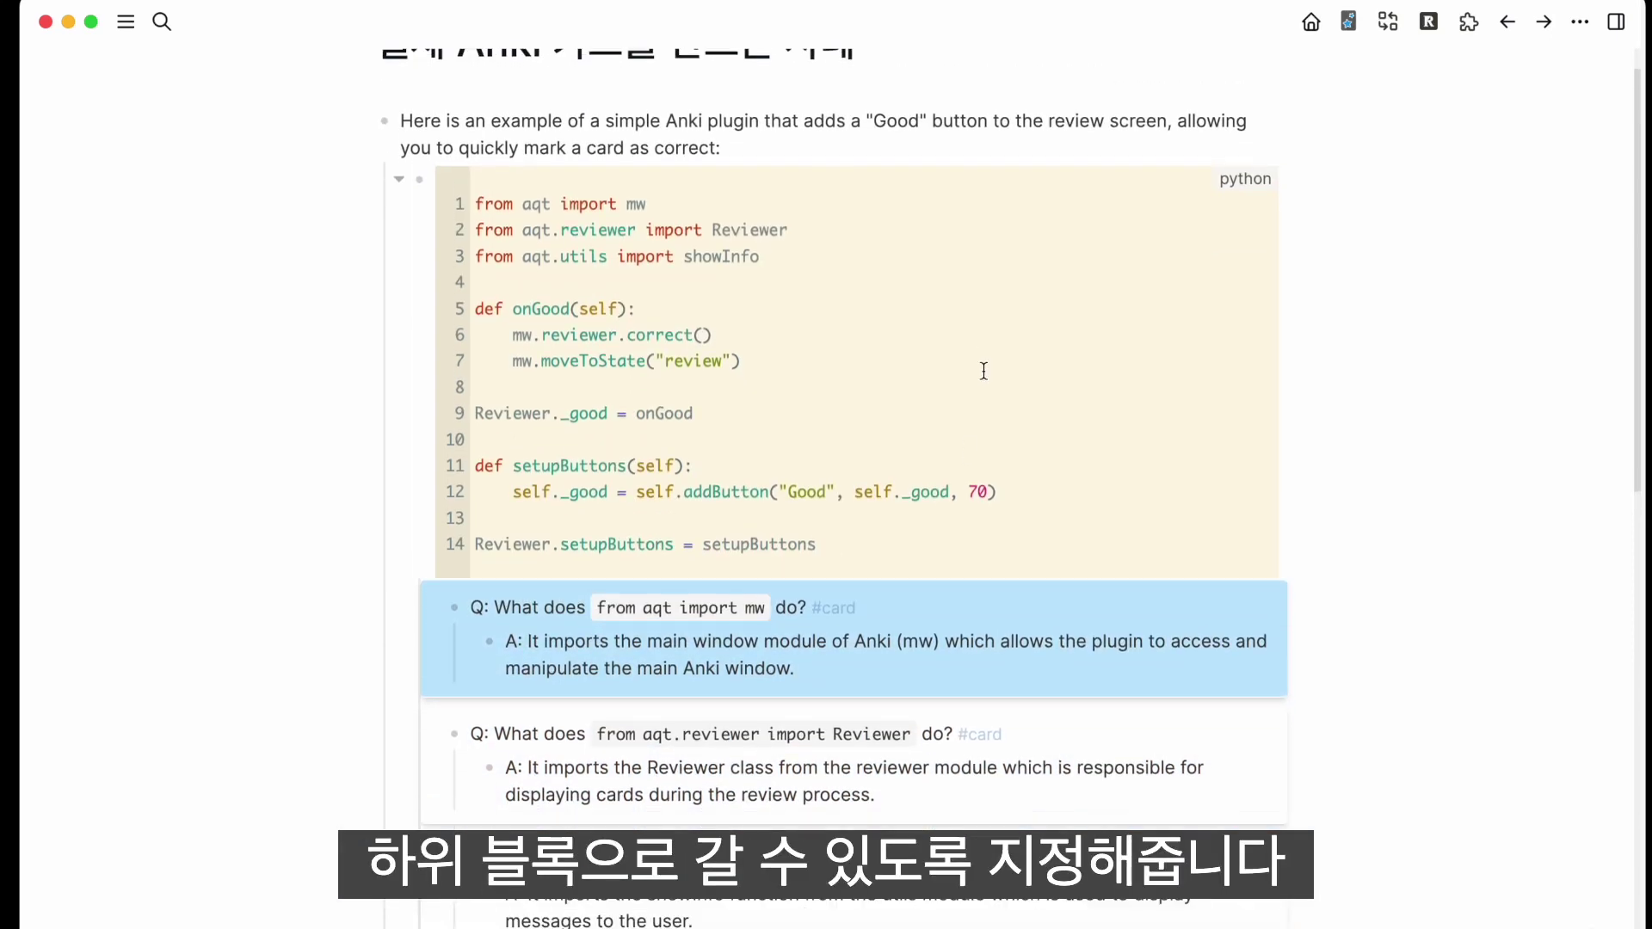
pyautogui.scroll(-8, 983, 371)
pyautogui.scroll(10, 984, 371)
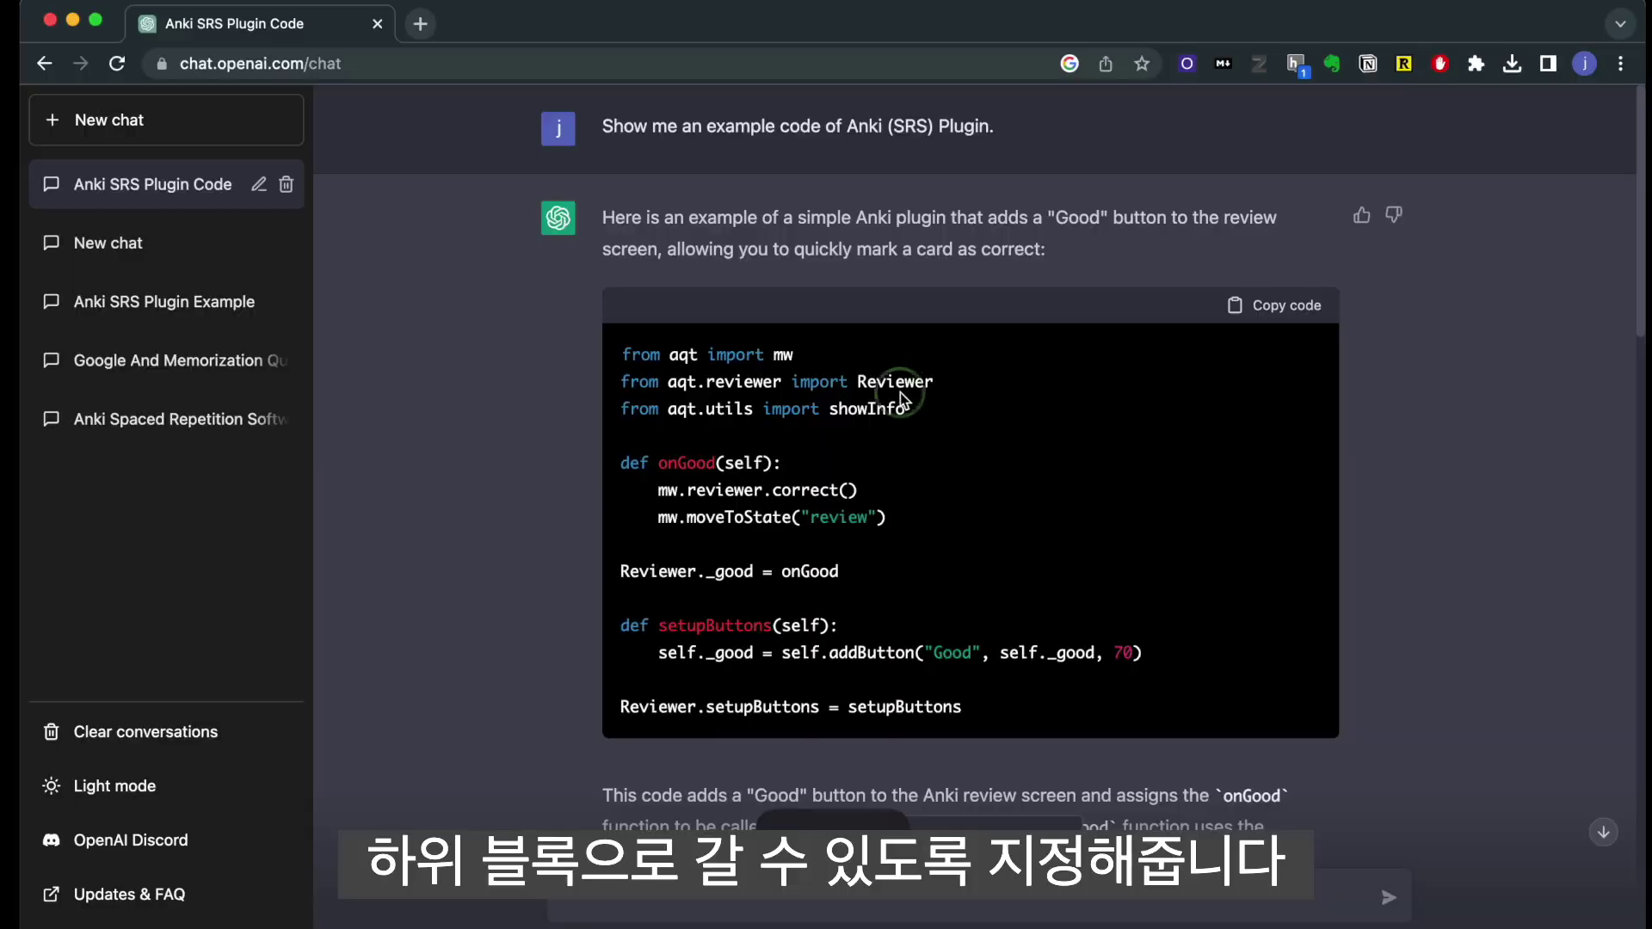
# Copy the two paragraphs explaining the example code from the ChatGPT answer and switch to Logseq
pyautogui.scroll(-4, 900, 392)
pyautogui.moveTo(602, 487); pyautogui.dragTo(984, 706)
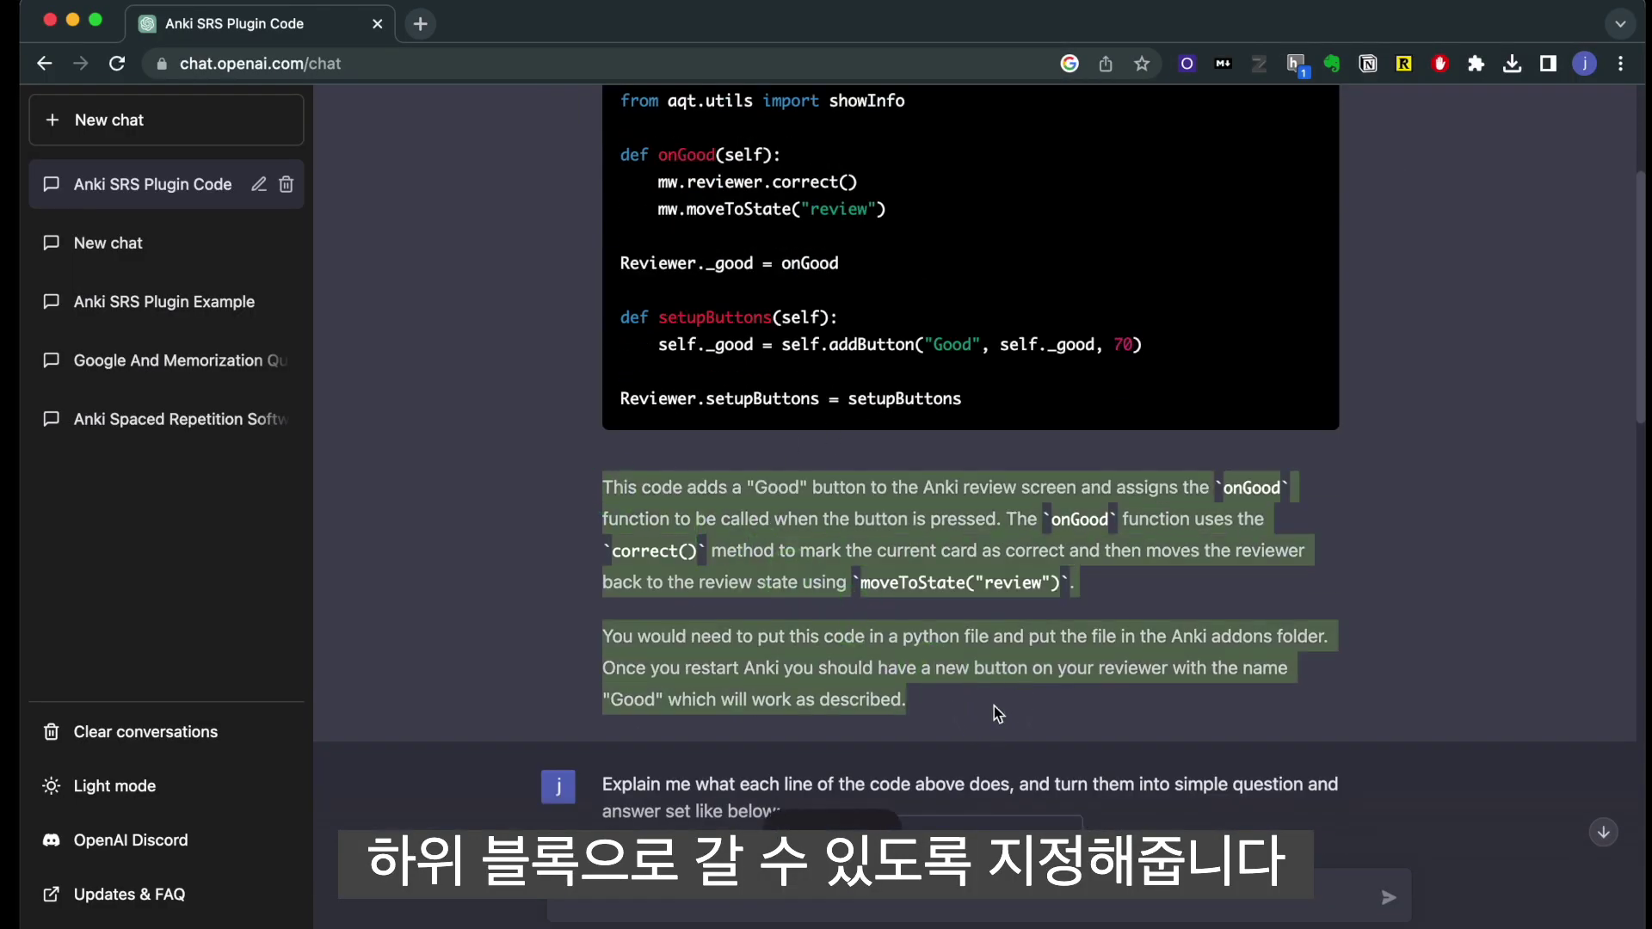
pyautogui.press('super+Tab')
# Insert the template with #+BEGIN_EXTRA and #+END_EXTRA lines in a new child block directly under the python code
pyautogui.click(861, 611)
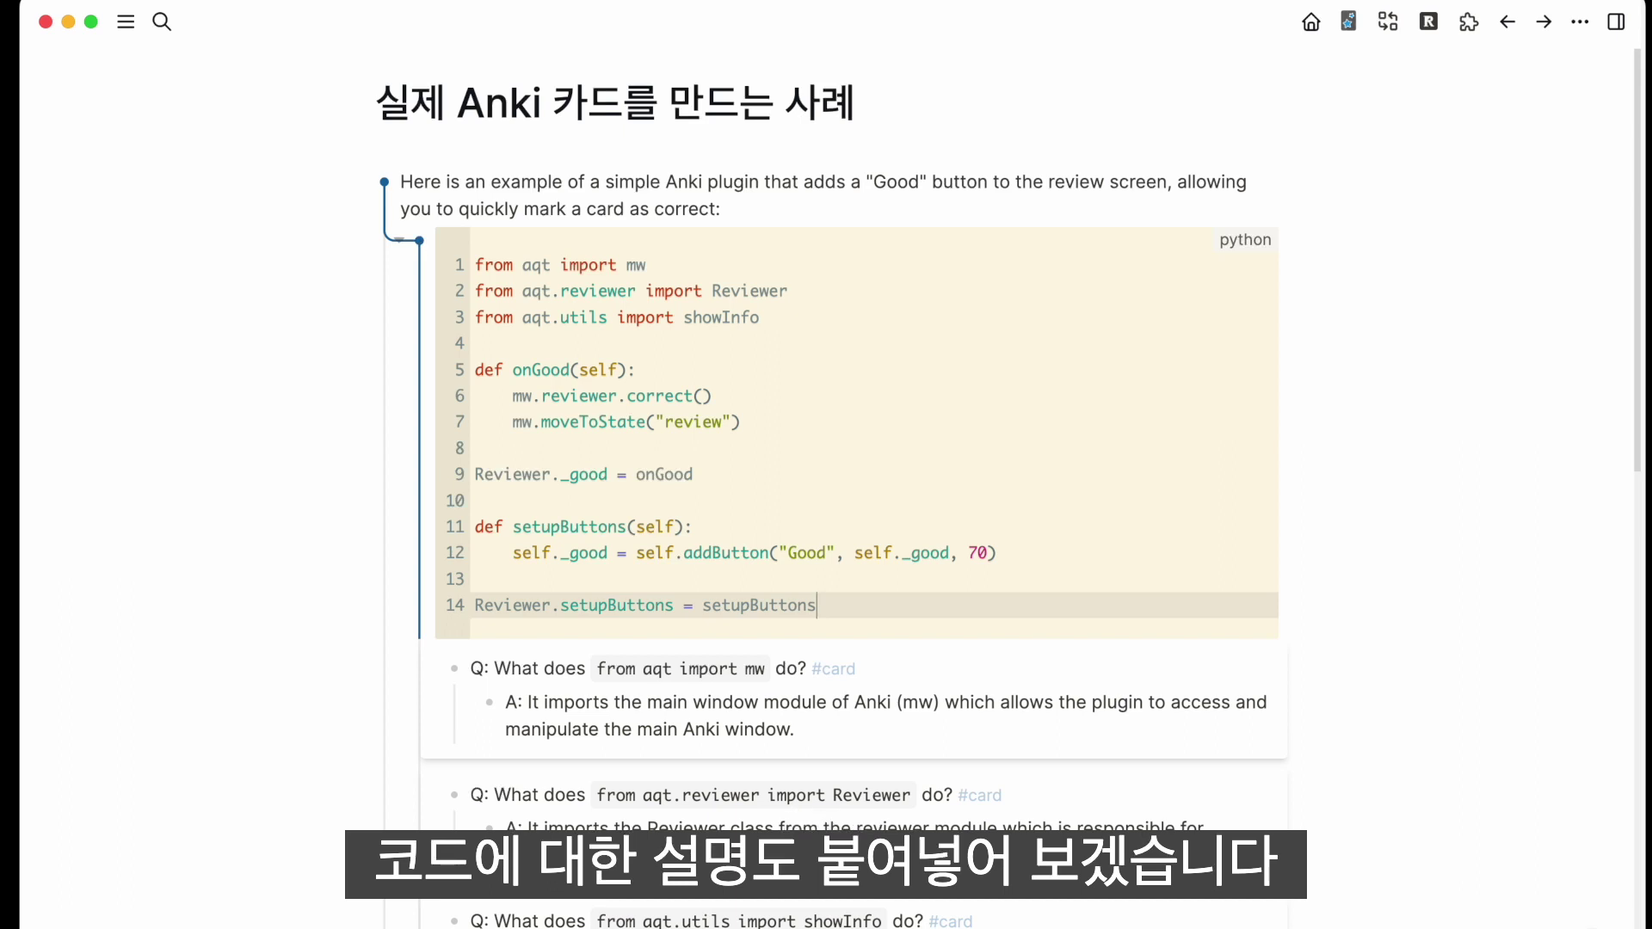
pyautogui.press('Escape')
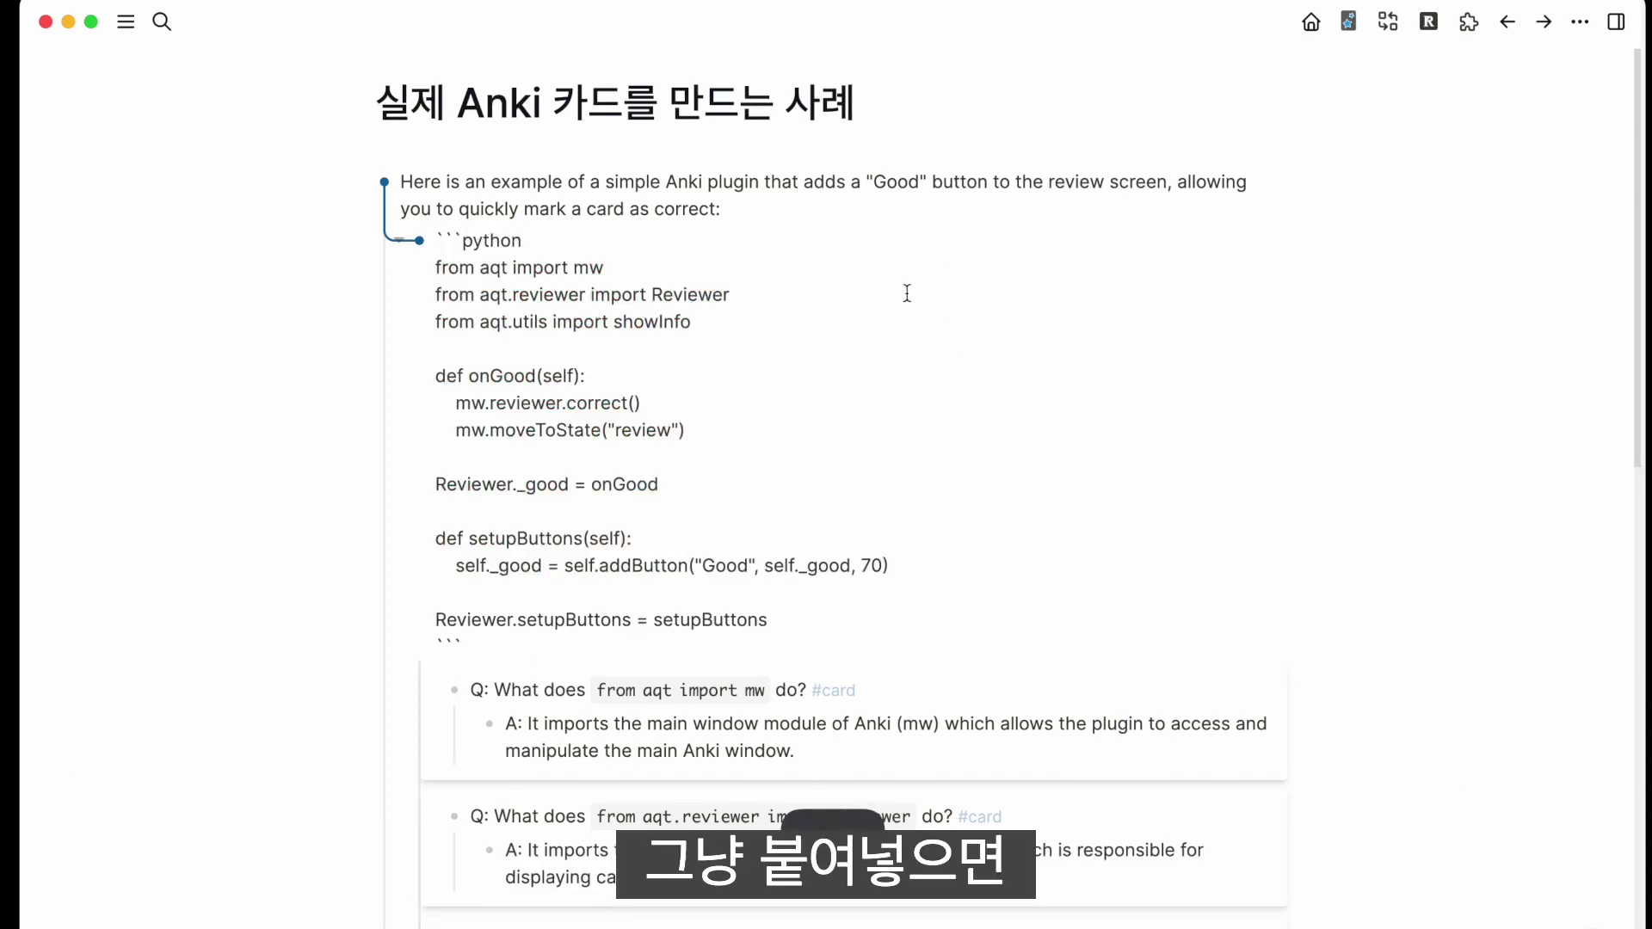
pyautogui.press('Return')
pyautogui.write('/templ')
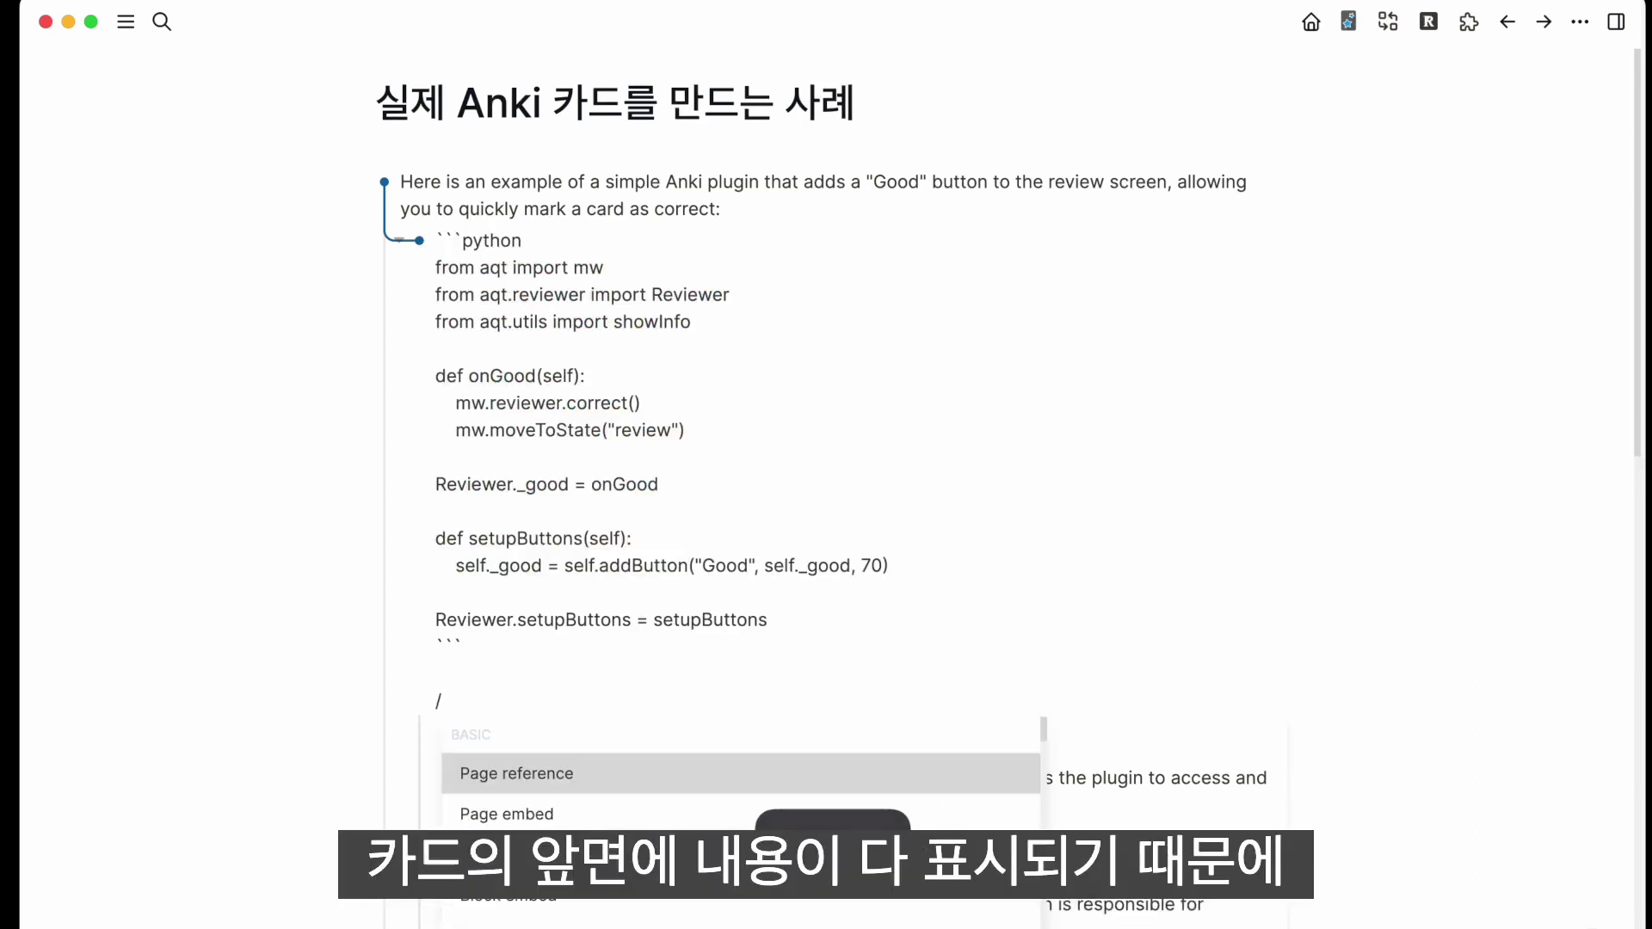
pyautogui.press('Return')
pyautogui.press('Down')
pyautogui.press('Down')
pyautogui.press('Return')
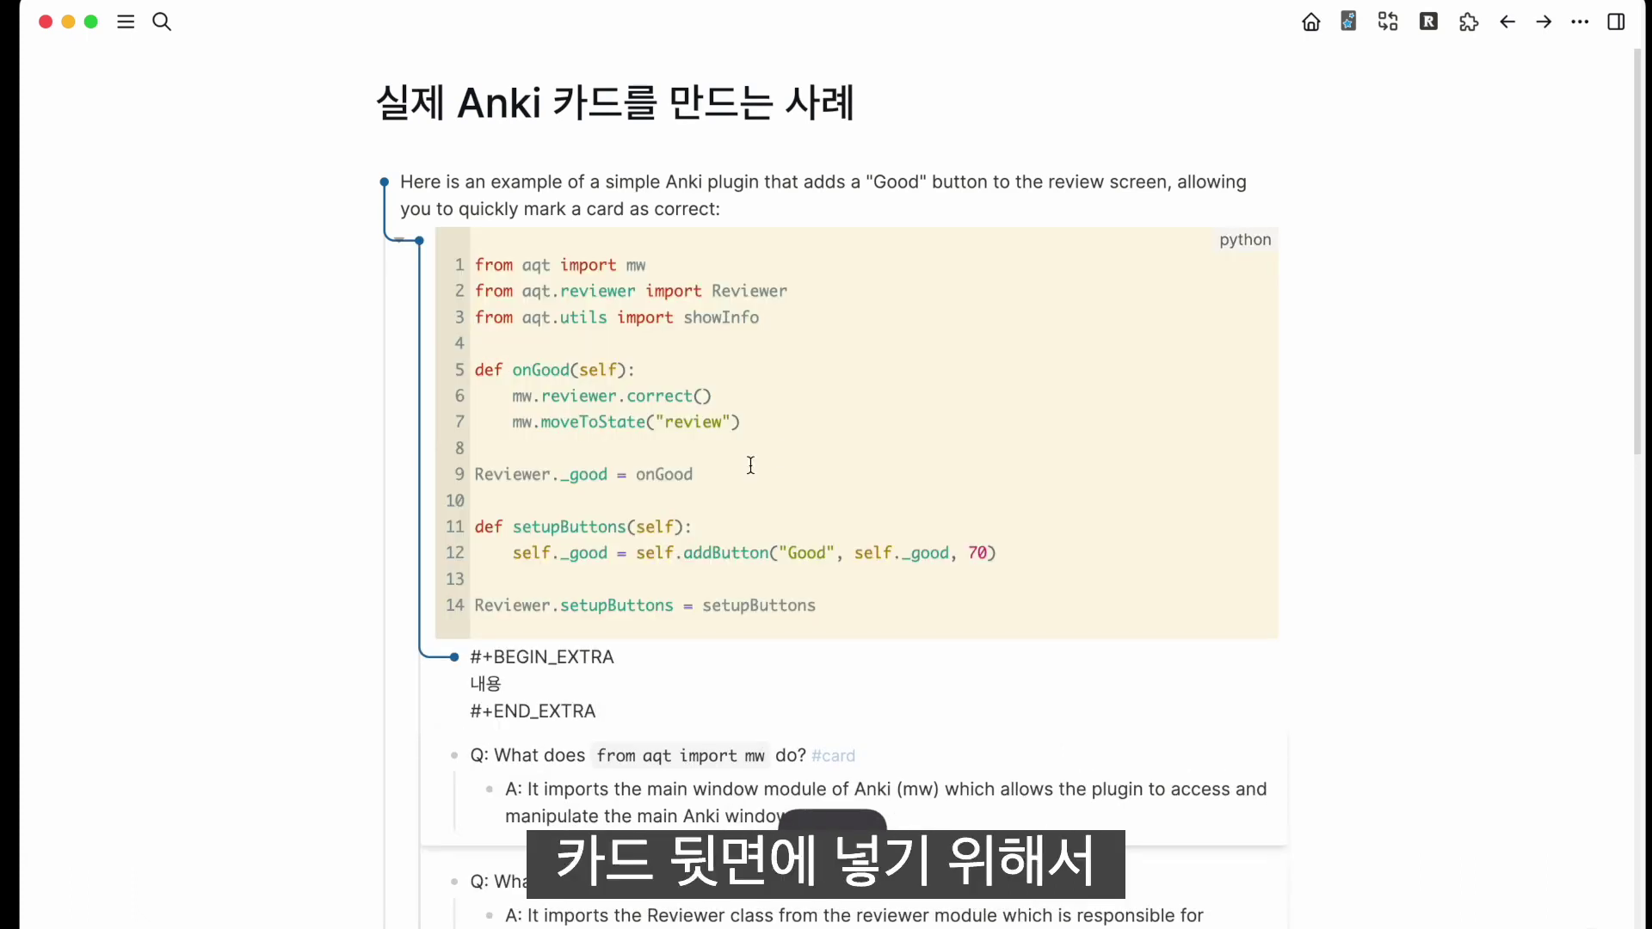
# Paste the copied code explanation in place of the placeholder text inside the EXTRA block and leave block editing
pyautogui.scroll(-2, 692, 697)
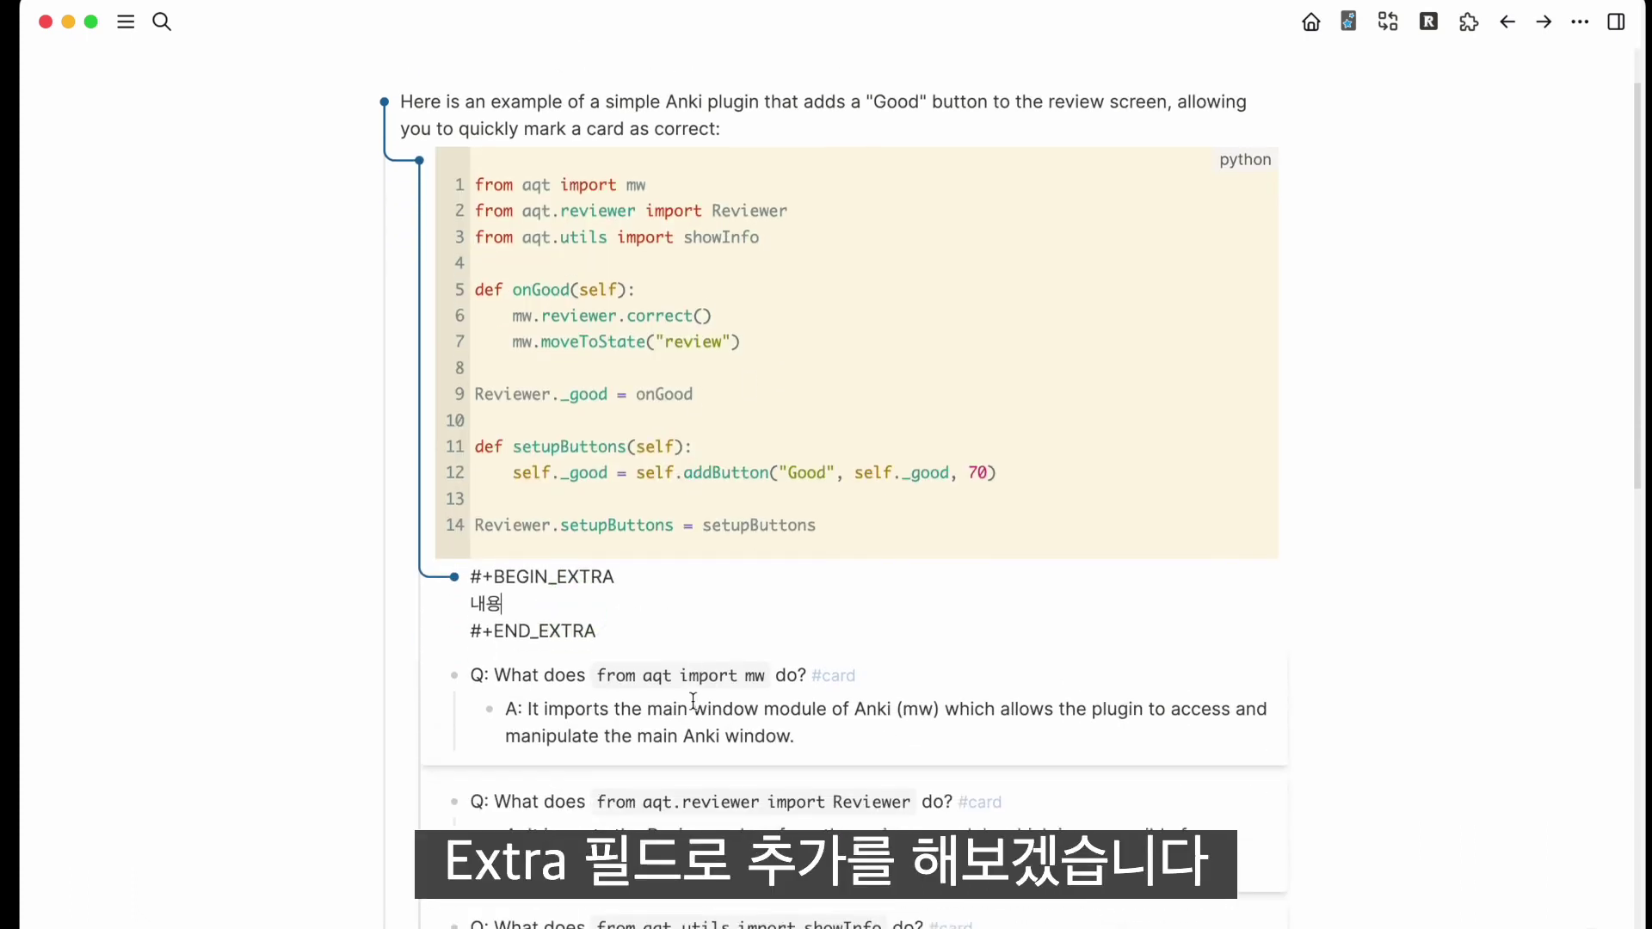
pyautogui.press('super+v')
pyautogui.scroll(-3, 707, 570)
pyautogui.press('Escape')
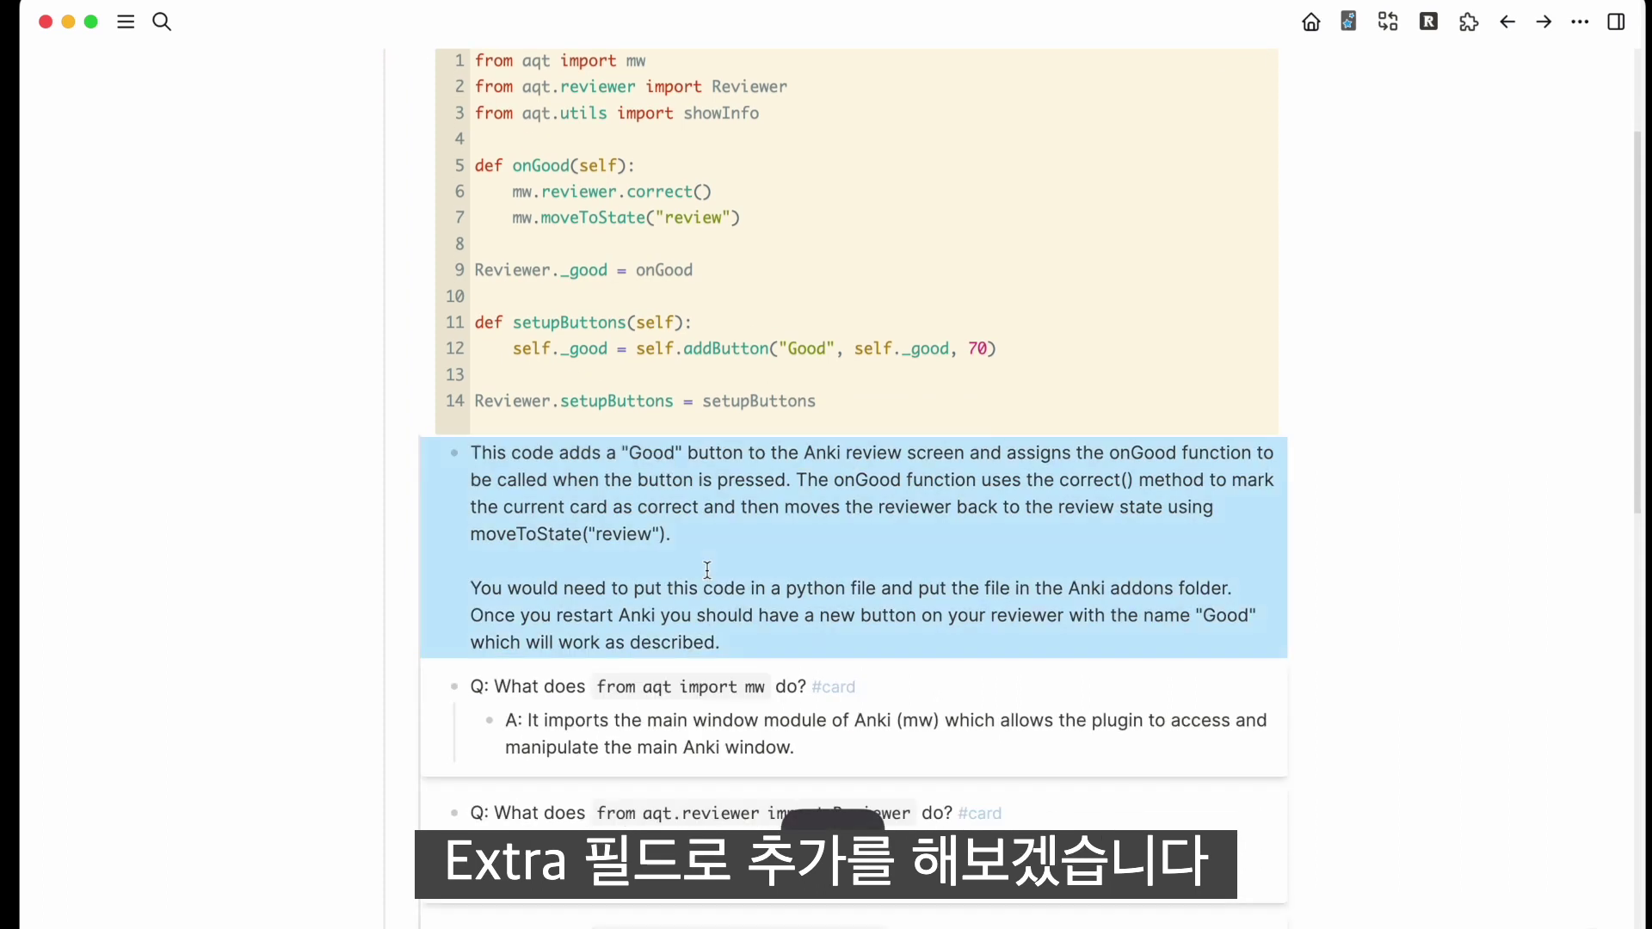
pyautogui.click(593, 654)
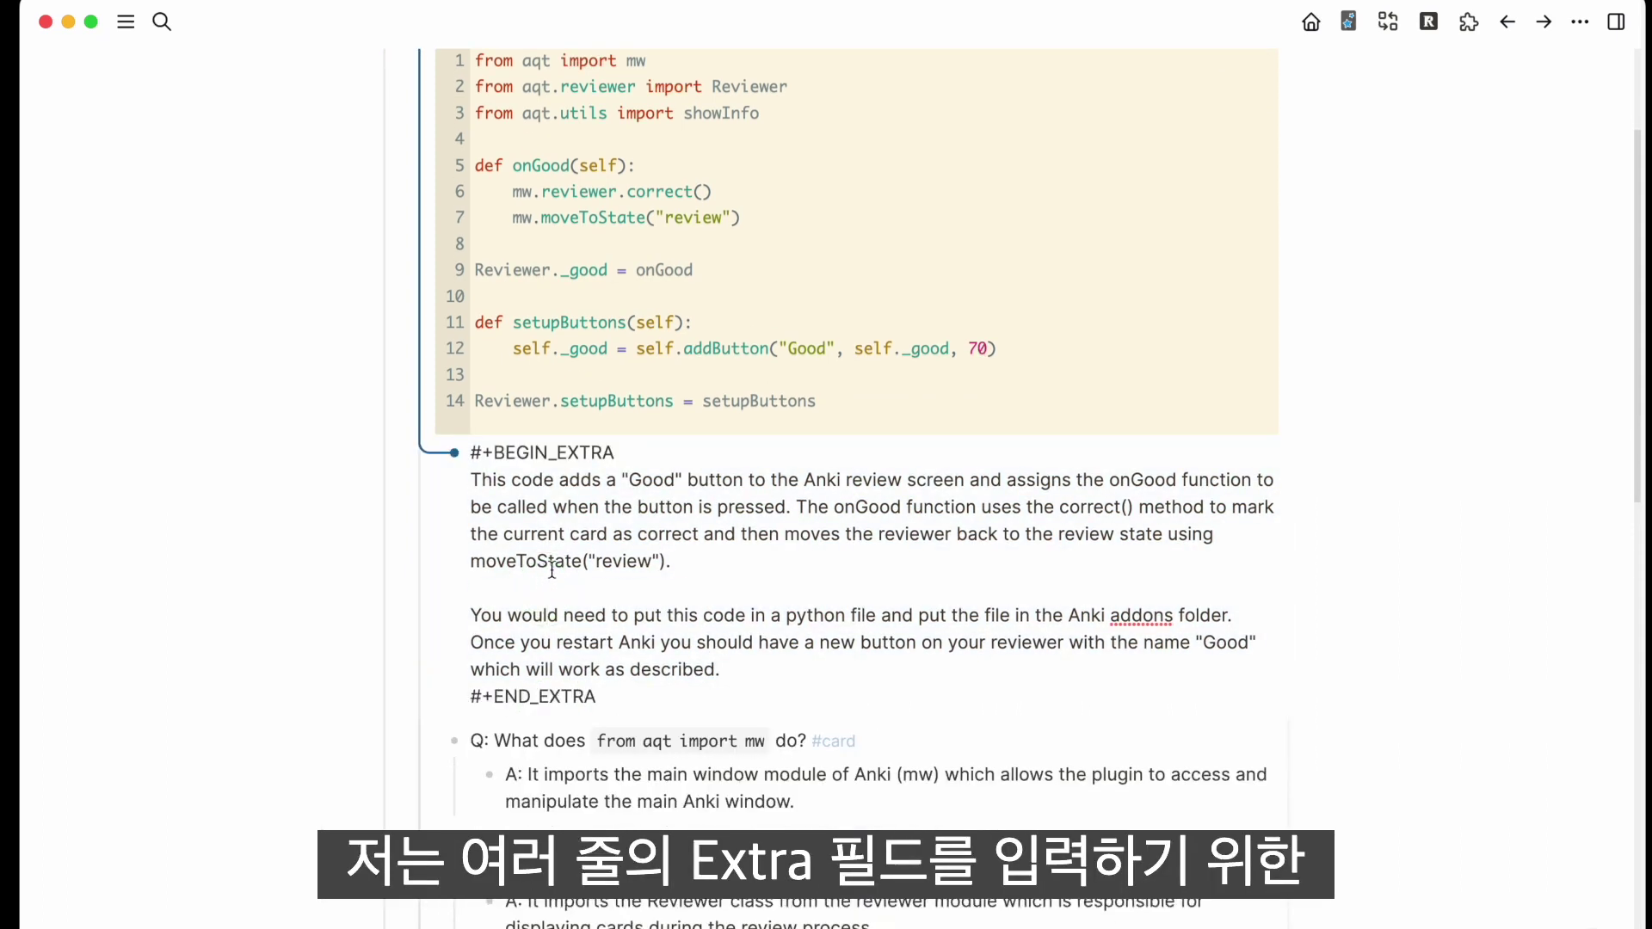
pyautogui.scroll(2, 552, 570)
pyautogui.press('Escape')
pyautogui.scroll(-1, 564, 563)
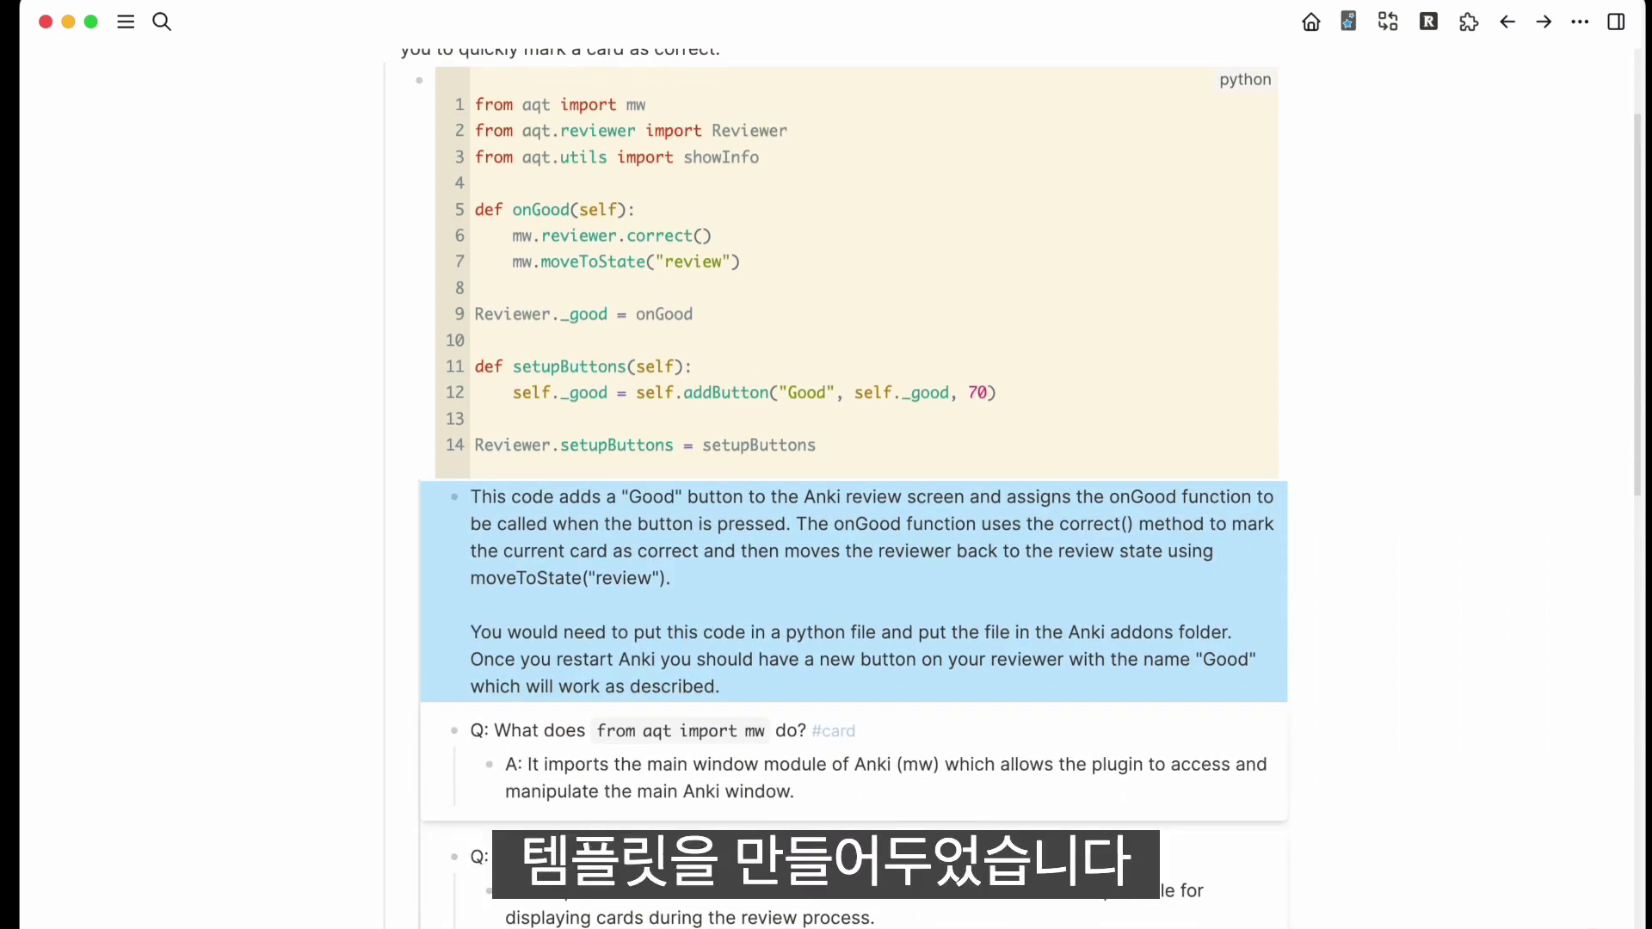
# Merge the EXTRA block into the python code block, starting #+BEGIN_EXTRA on a new line after the closing backticks
pyautogui.click(565, 600)
pyautogui.press('super+Up')
pyautogui.press('BackSpace')
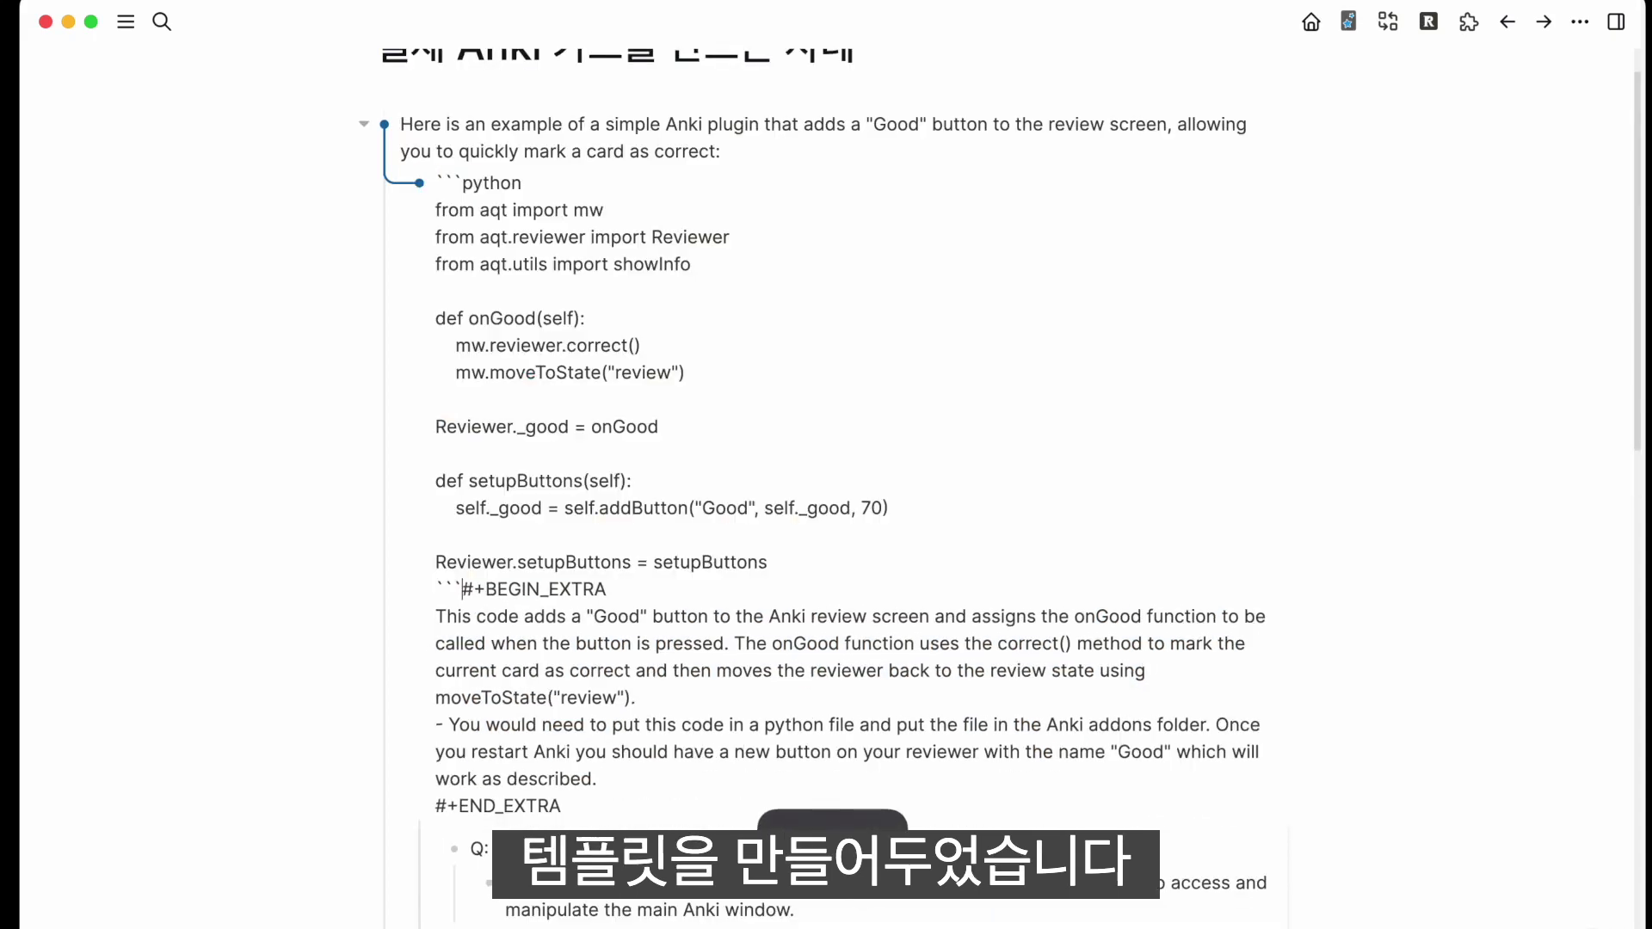
pyautogui.hotkey('shift', 'Return')
pyautogui.hotkey('shift', 'Return')
pyautogui.press('Escape')
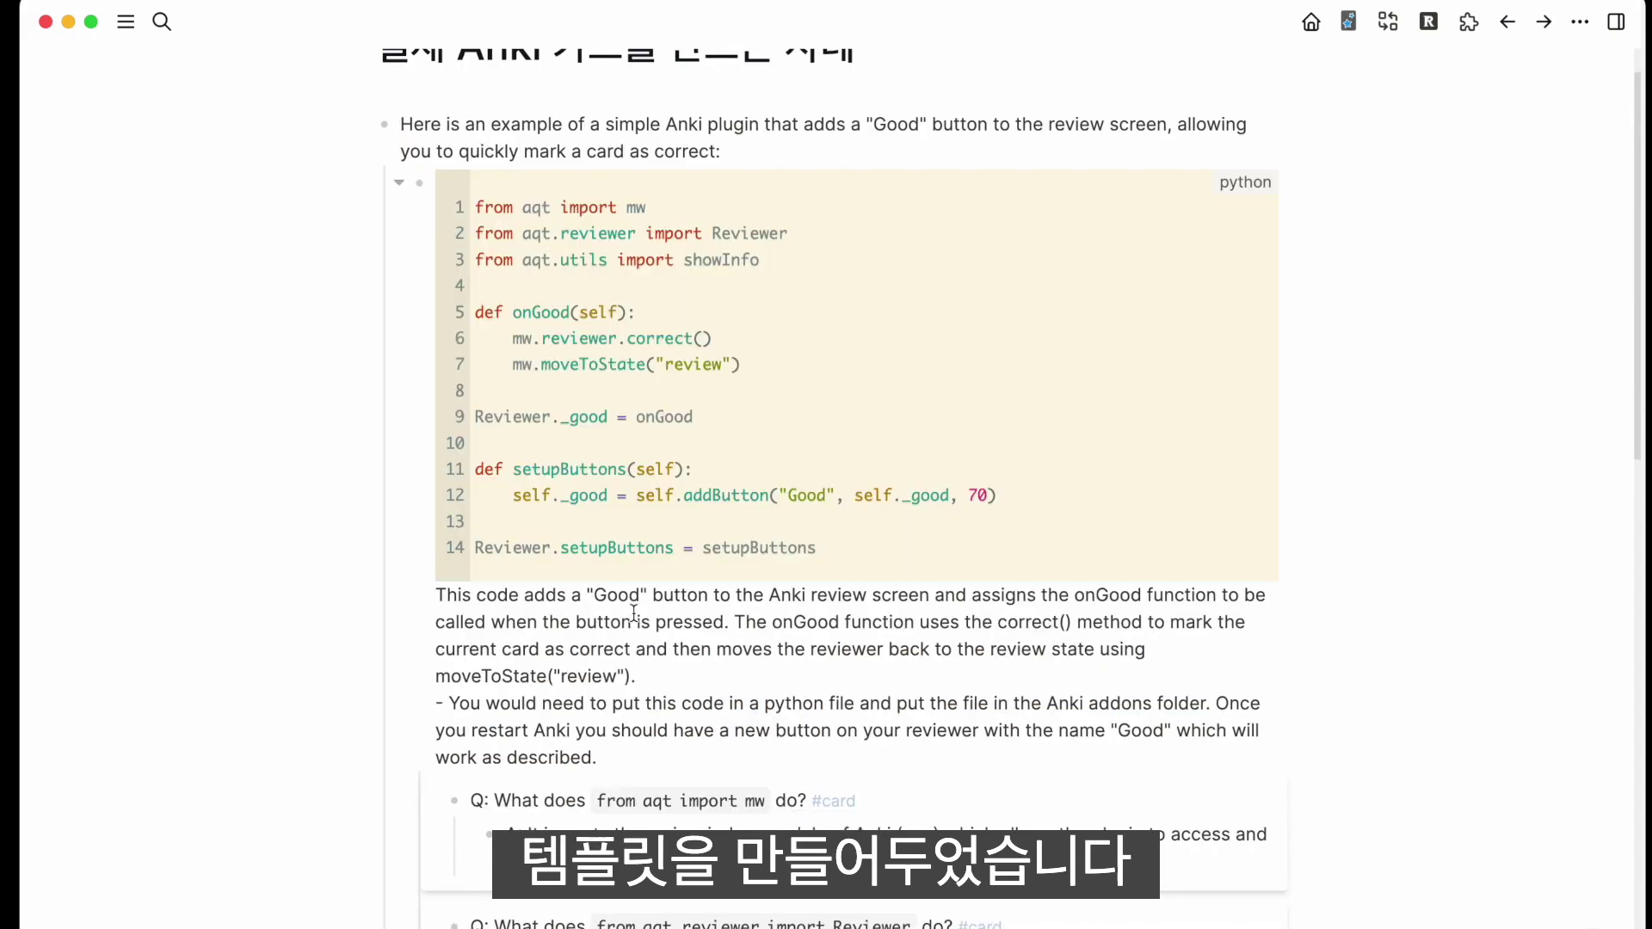
# Add a block at the start of the page with the property deck:: logseq::AI-Flashcards
pyautogui.scroll(-2, 633, 614)
pyautogui.scroll(3, 849, 209)
pyautogui.press('super+Left')
pyautogui.press('Return')
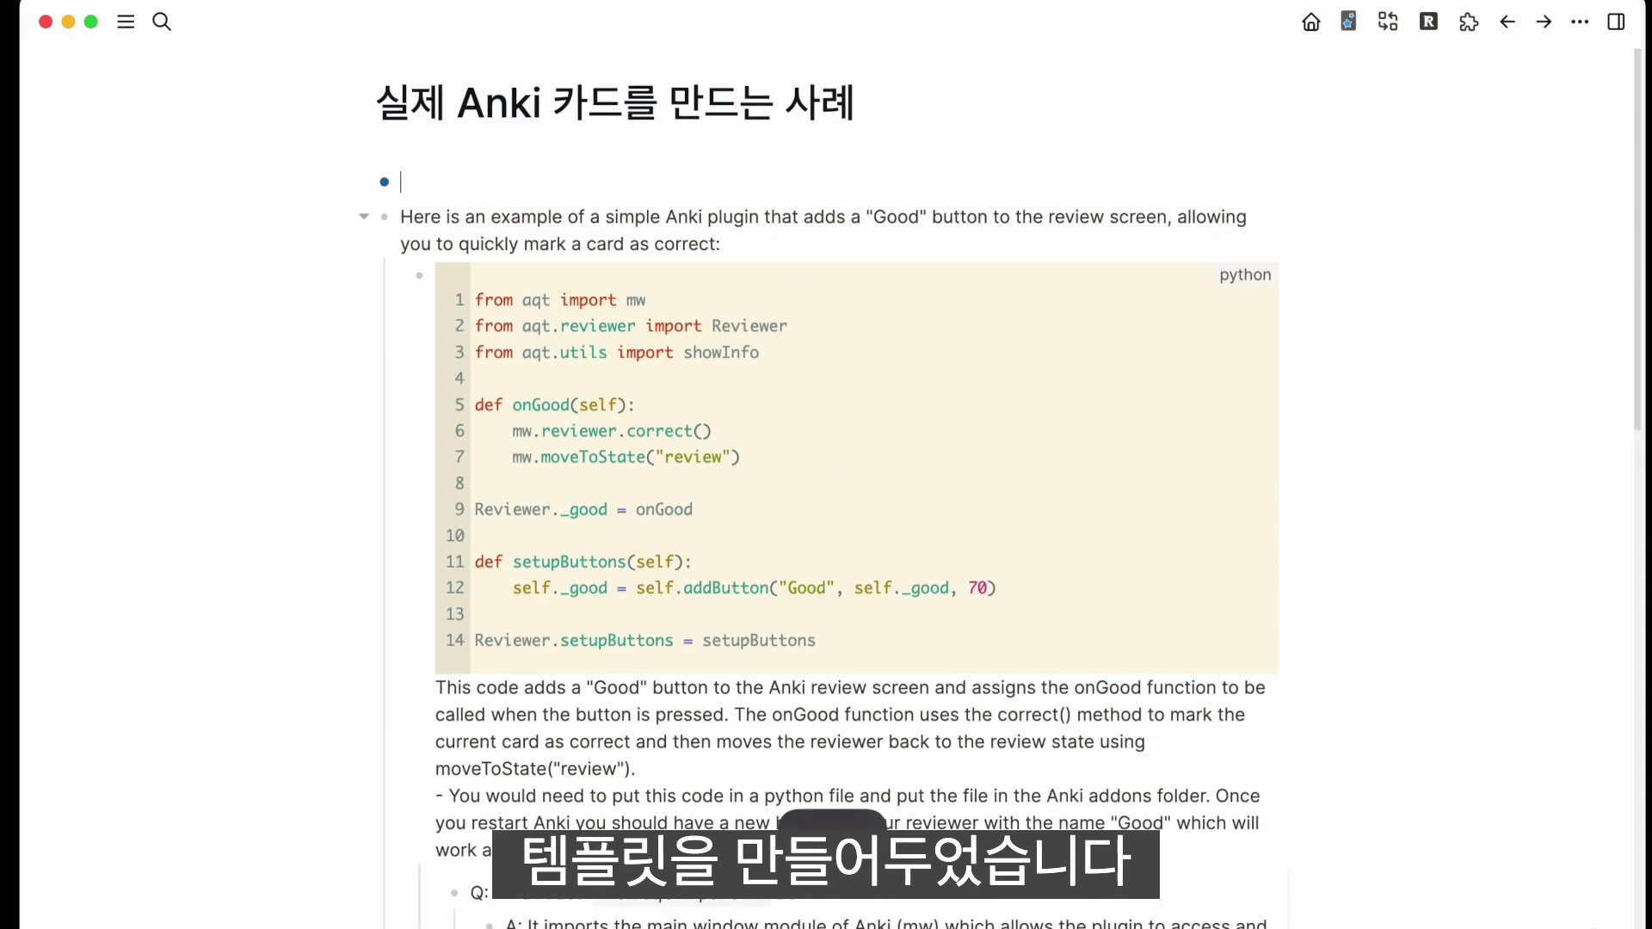
pyautogui.write('deck:: logseq:')
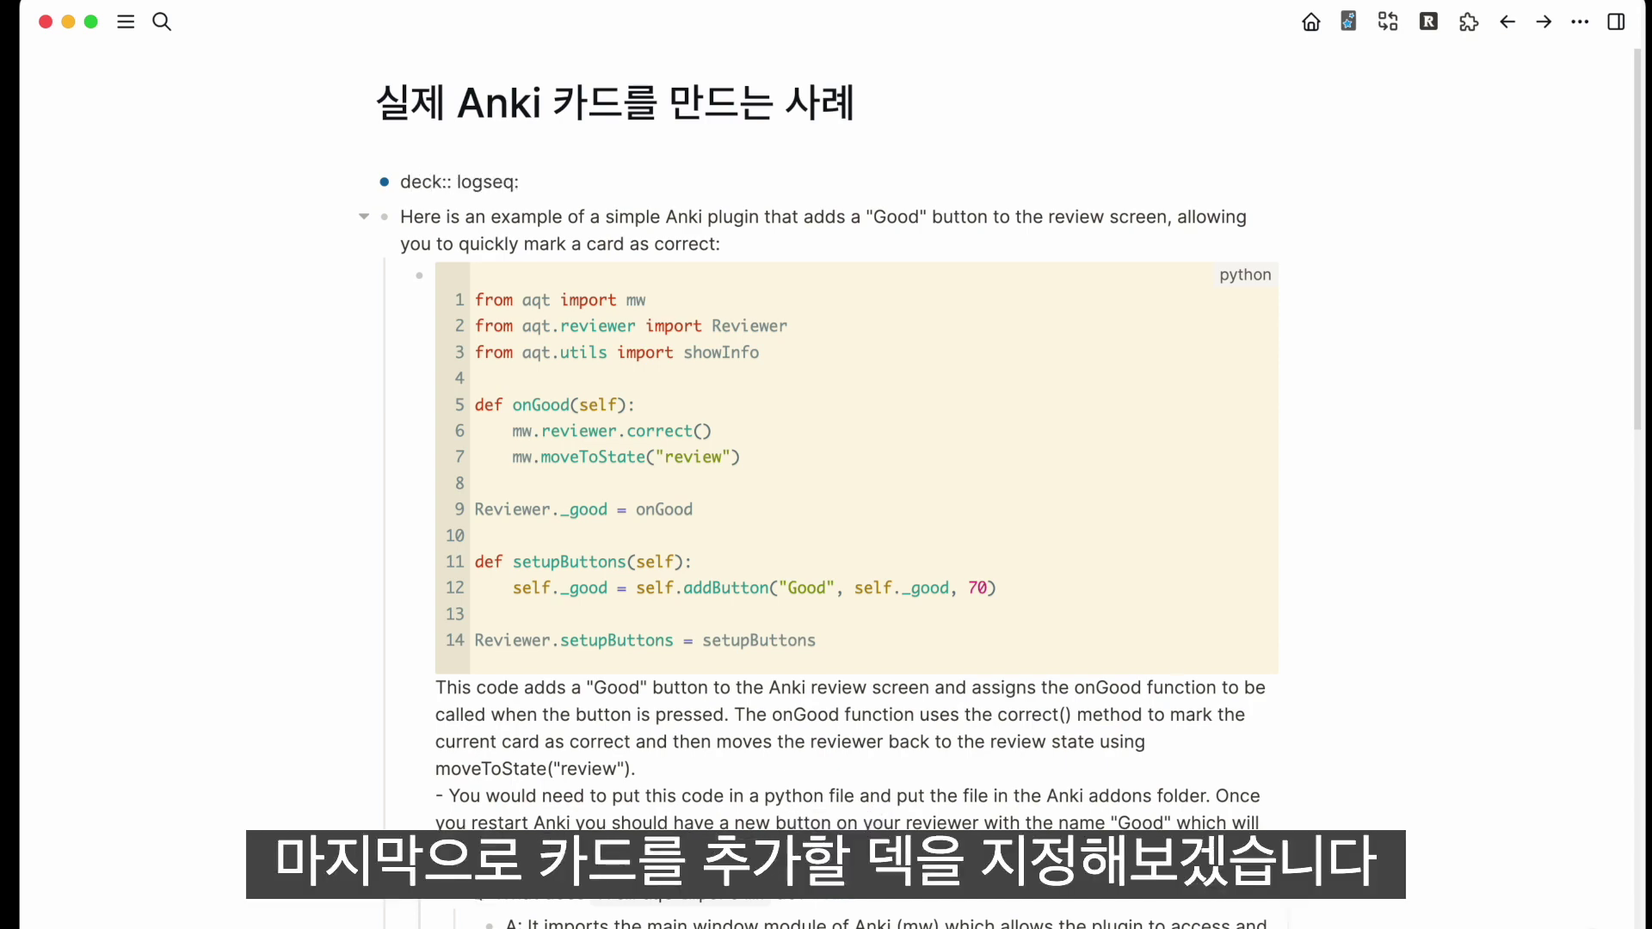
pyautogui.write(':')
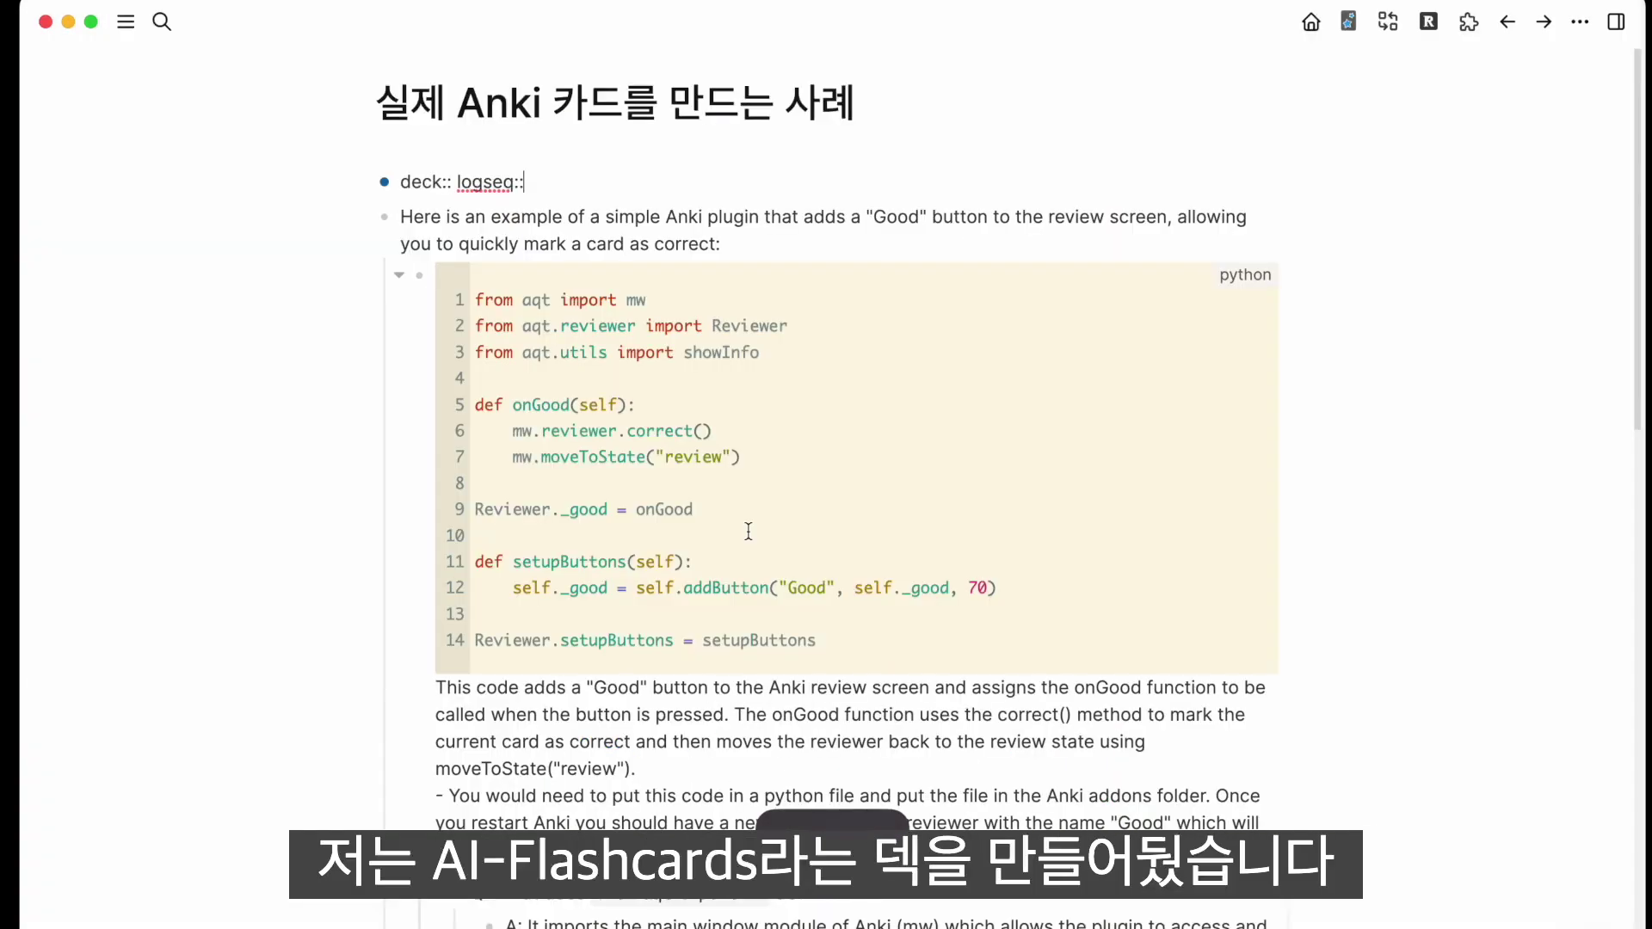
pyautogui.write('AI-Flashcards')
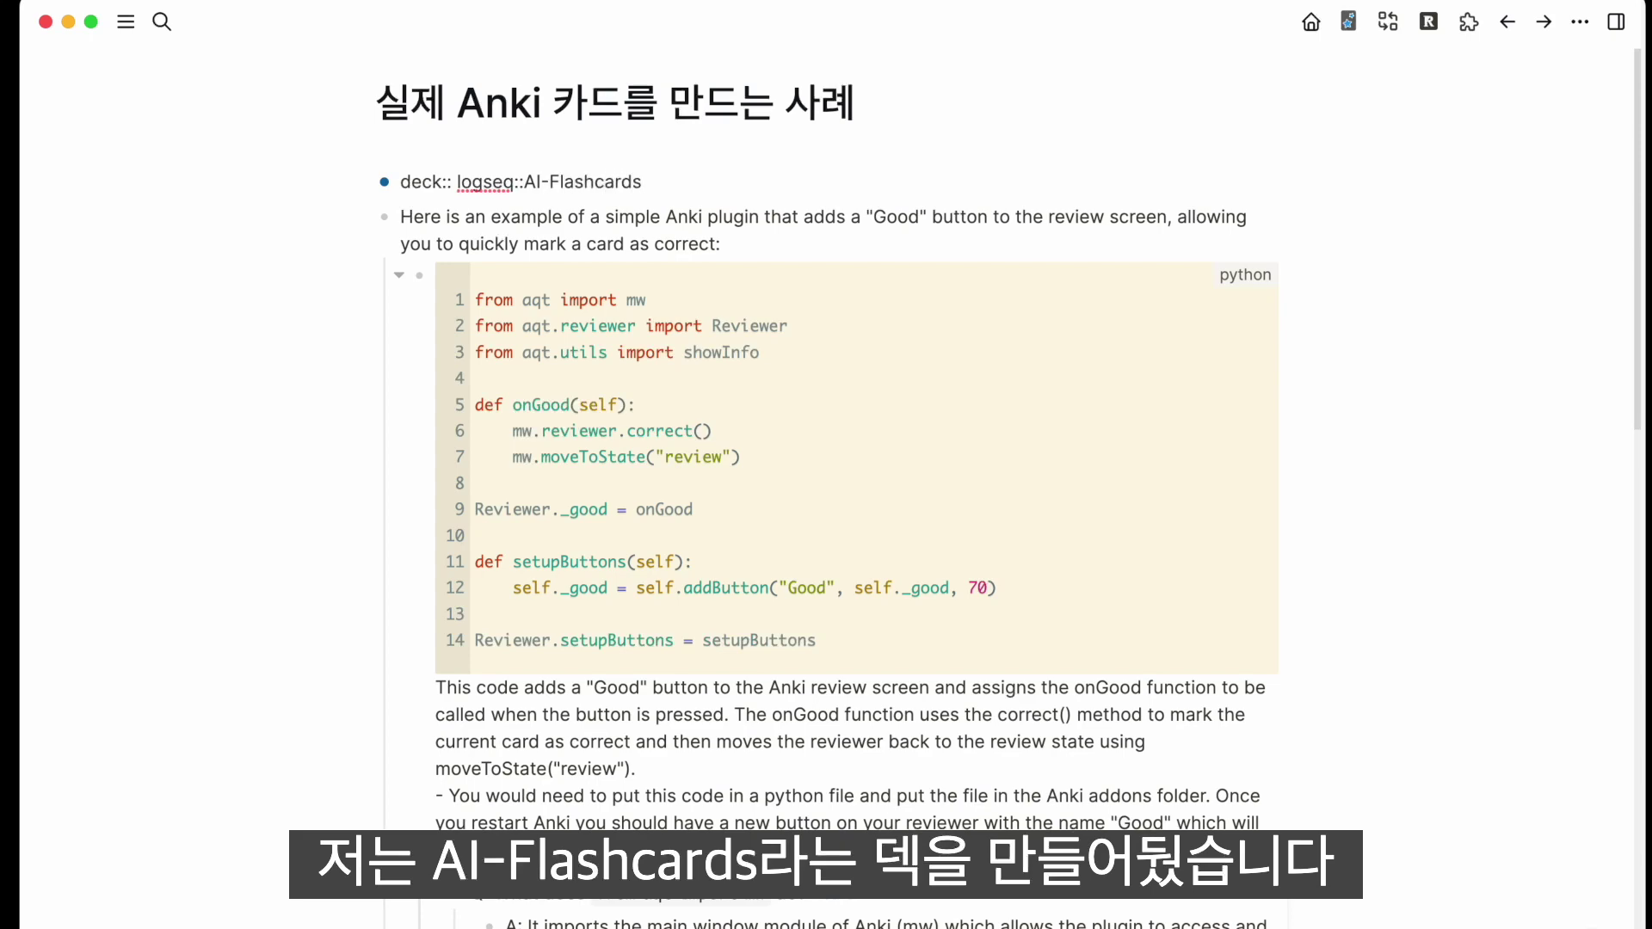
pyautogui.press('Escape')
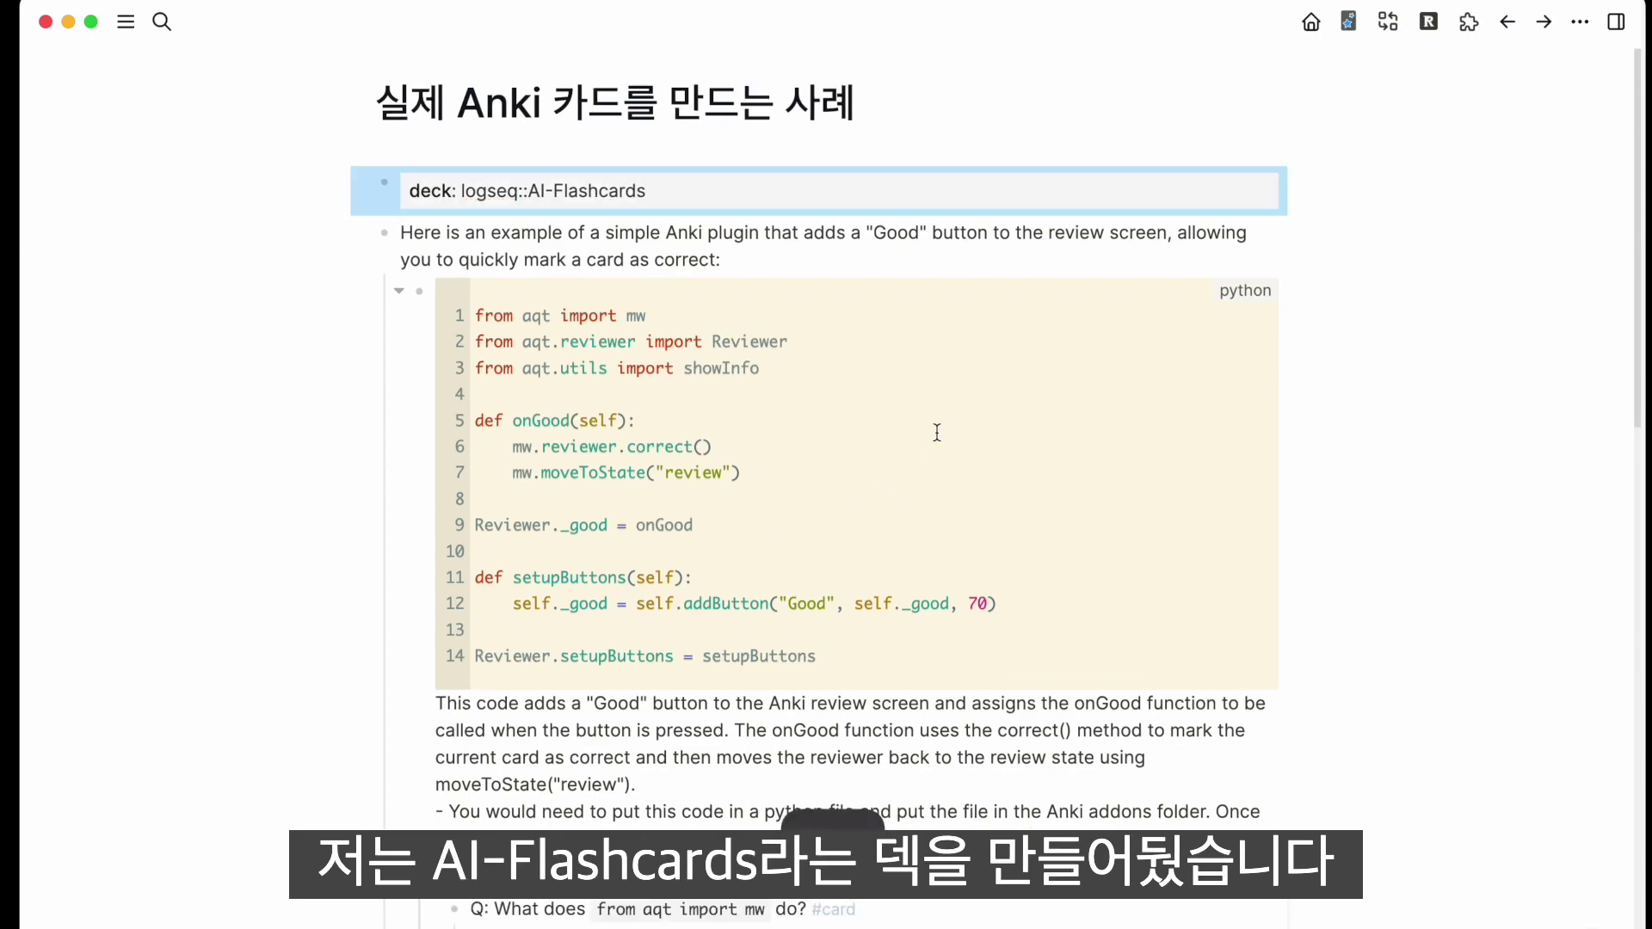
# Sync the Logseq graph's cards to Anki and confirm the planned note changes
pyautogui.click(1348, 22)
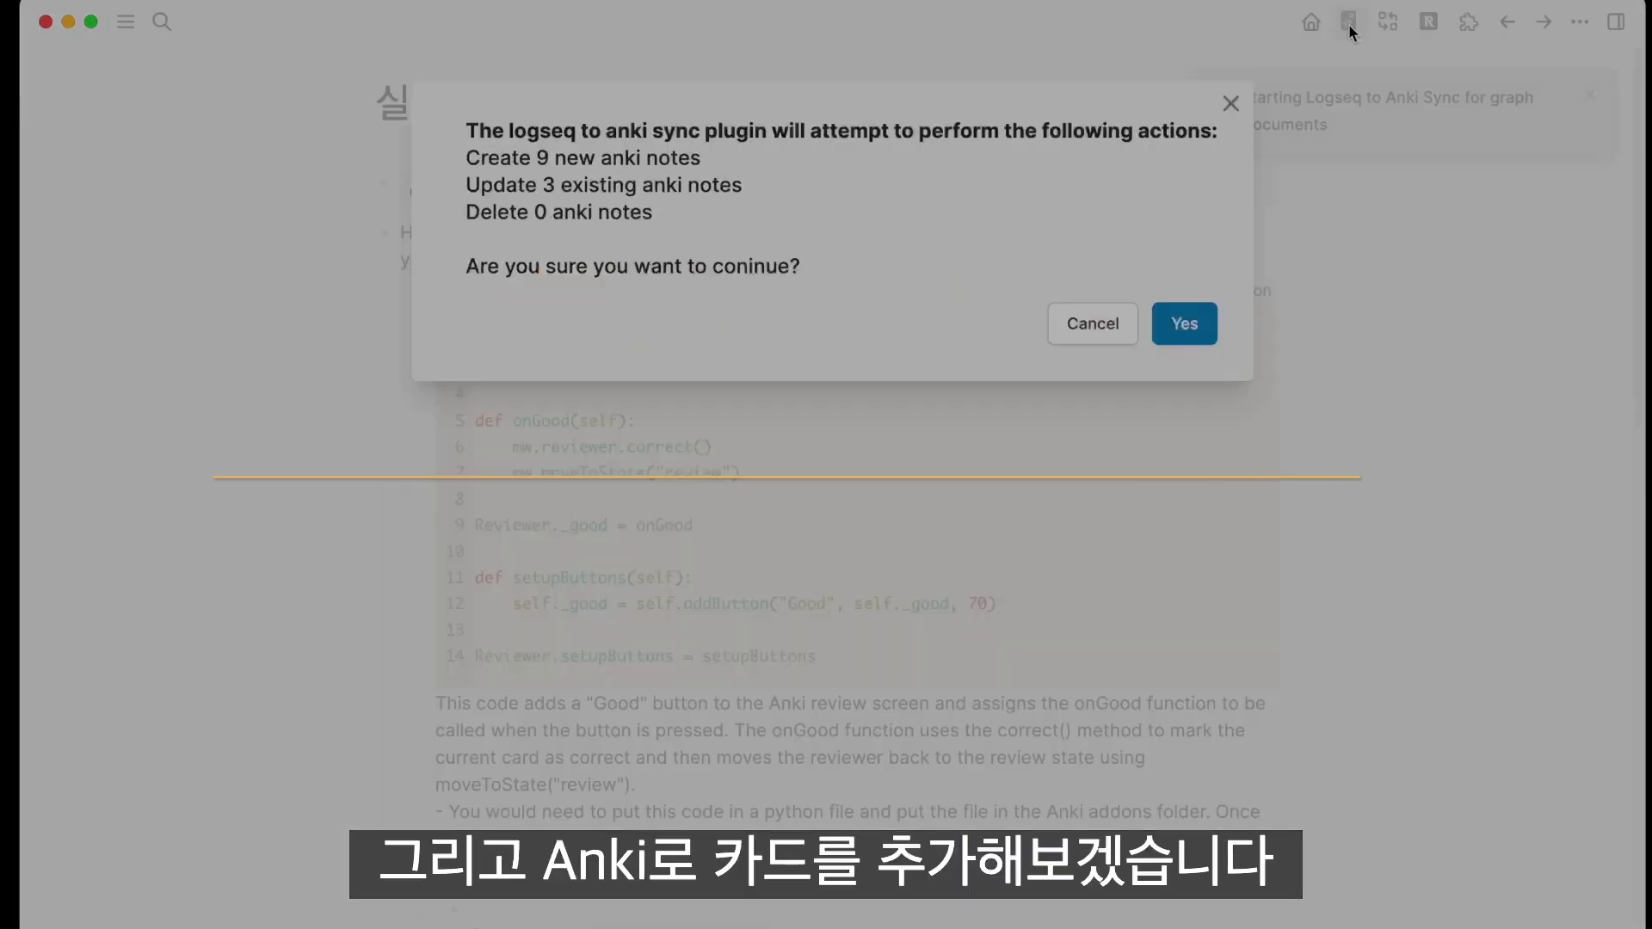
pyautogui.click(1203, 324)
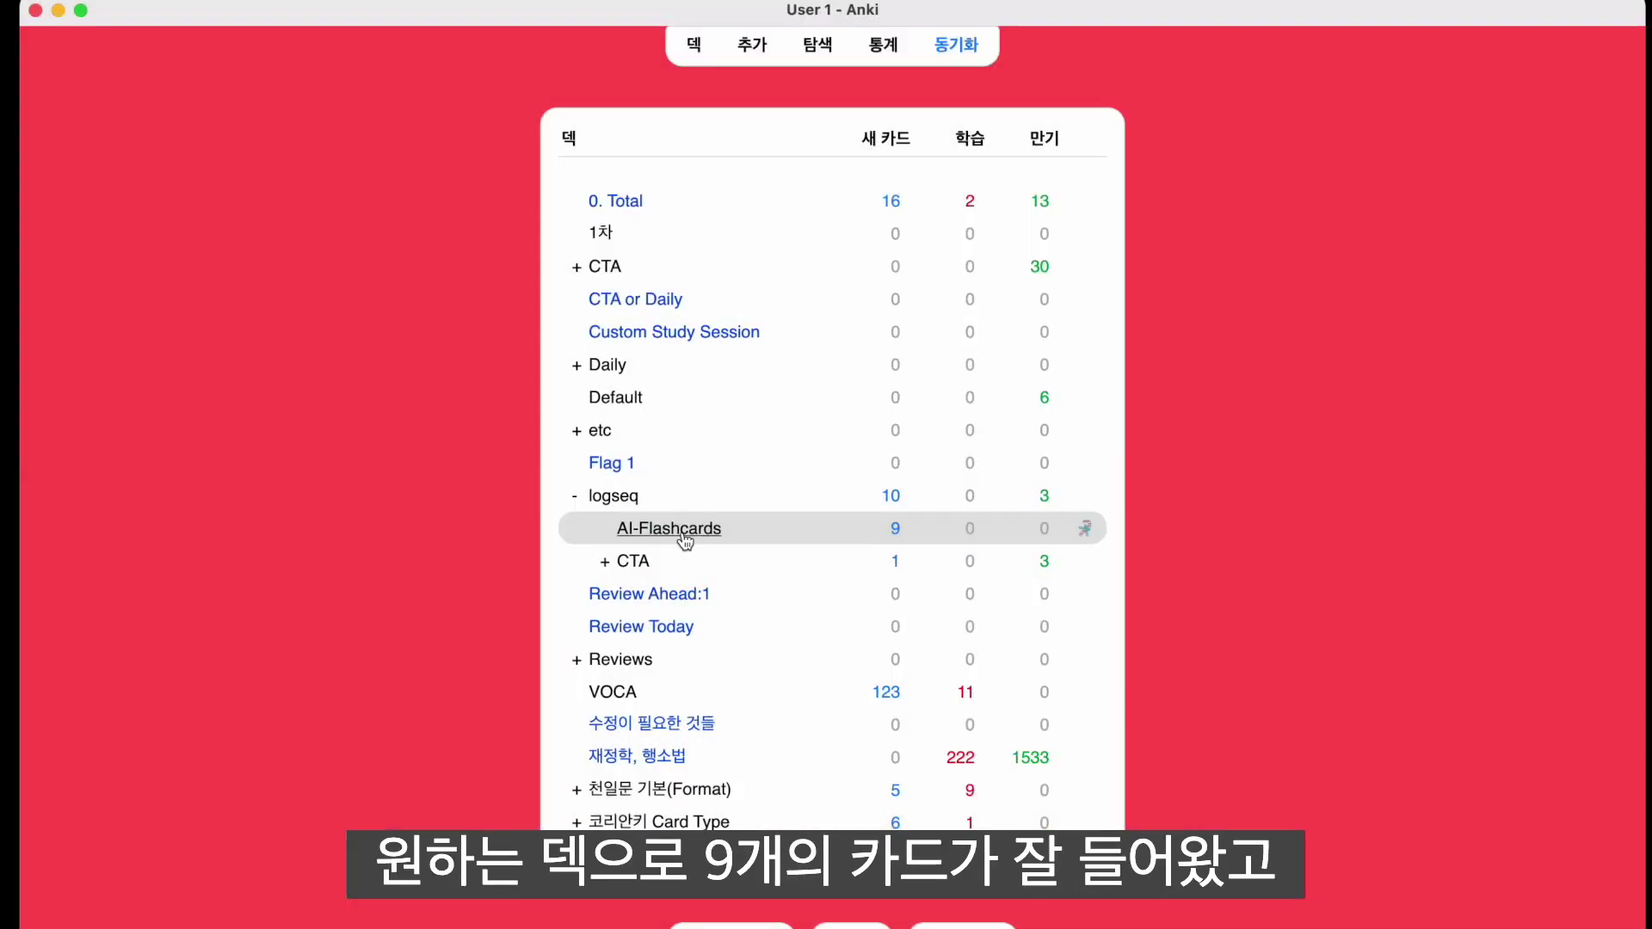
# Open the AI-Flashcards deck under logseq in Anki and go through its cards, revealing an answer
pyautogui.click(686, 529)
pyautogui.press('space')
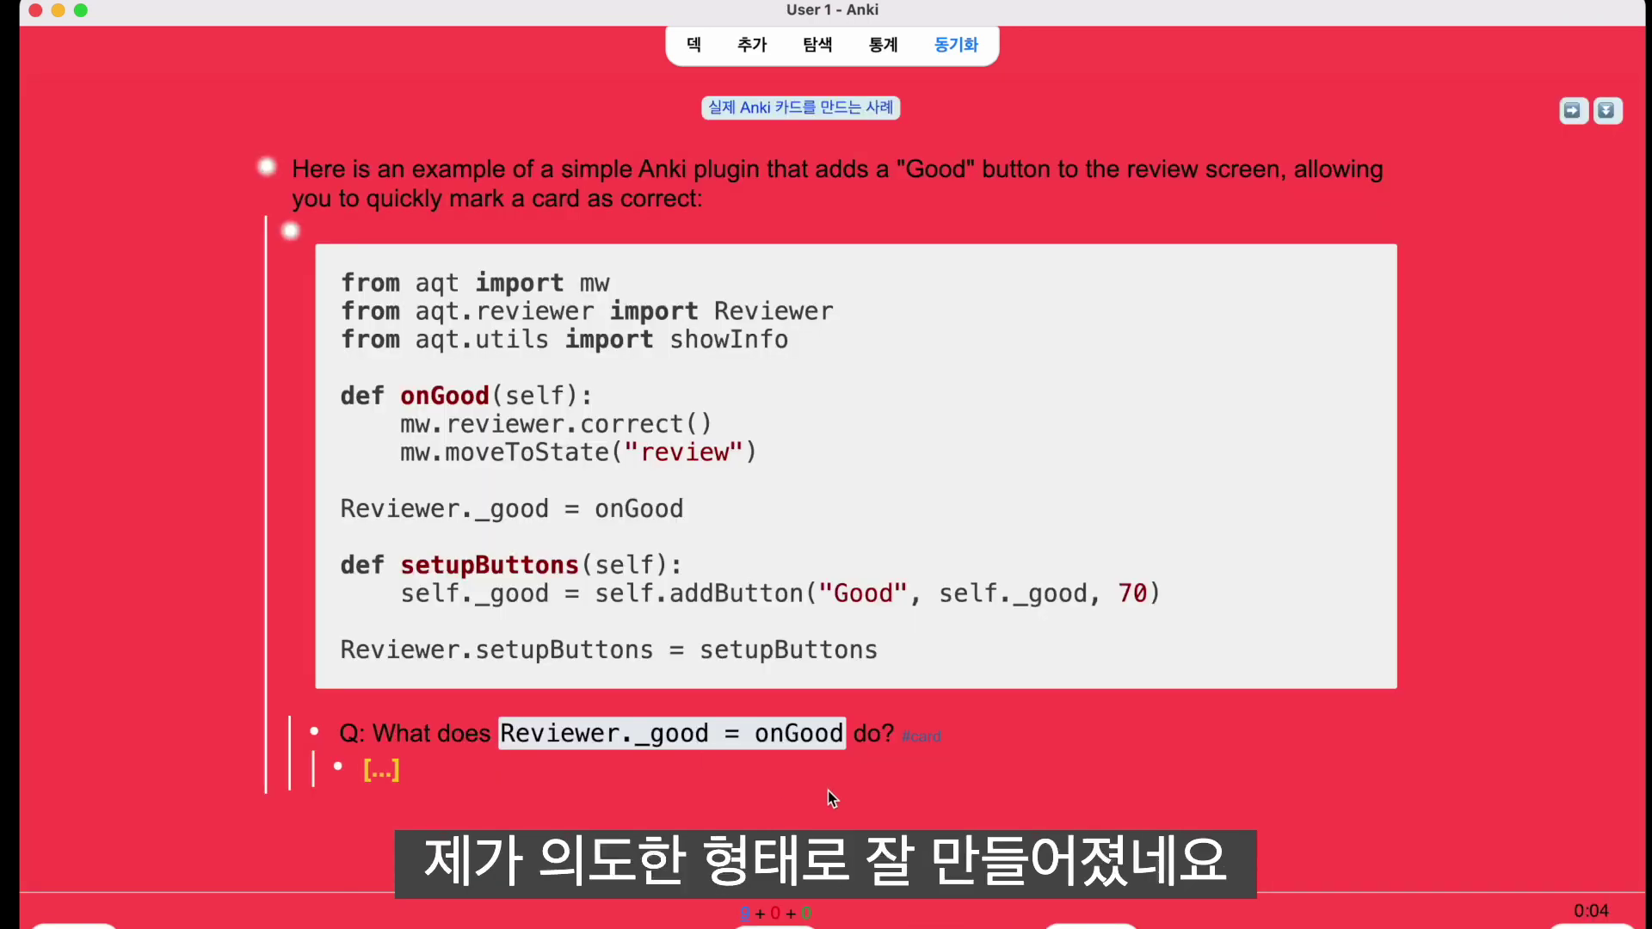
pyautogui.press('space')
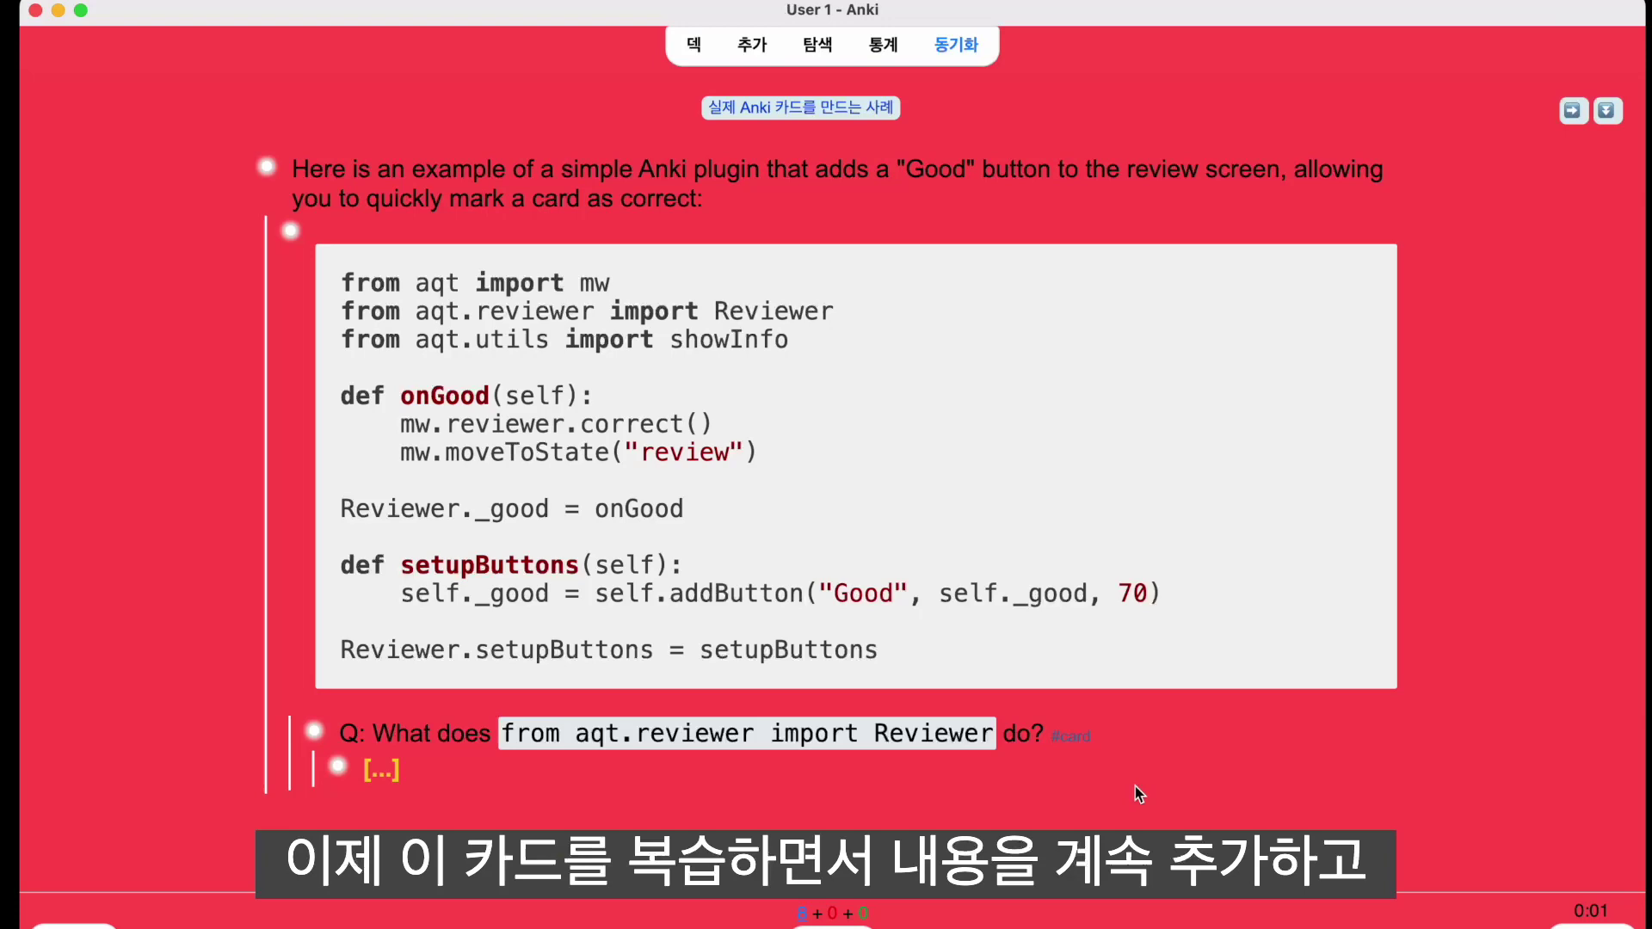
pyautogui.press('space')
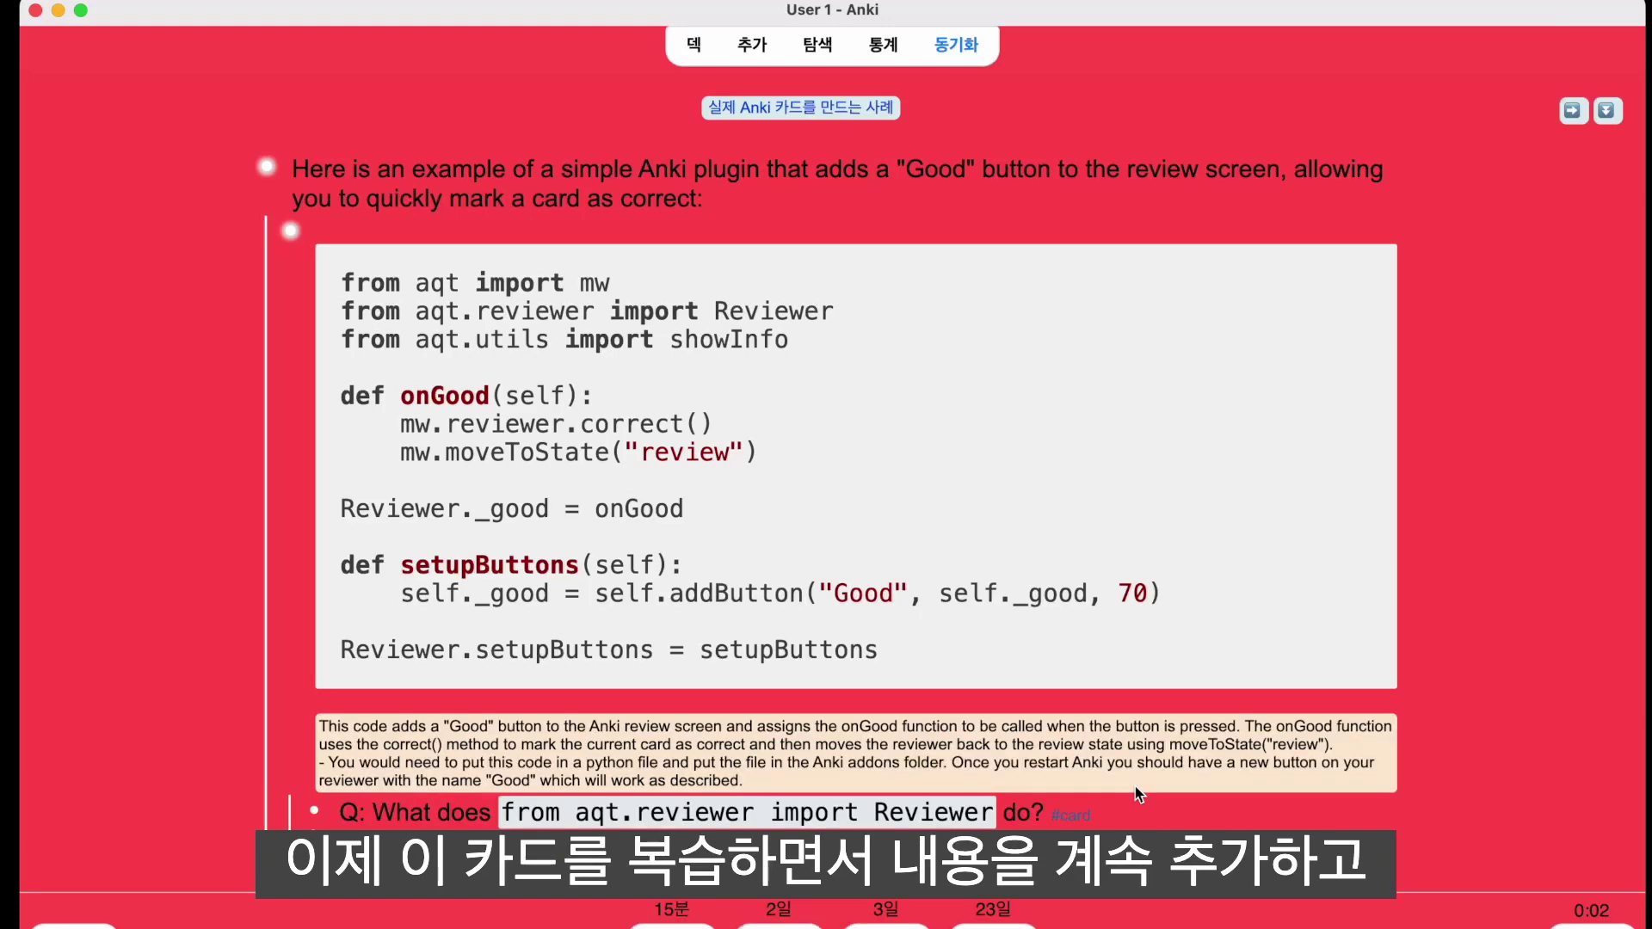
pyautogui.press('space')
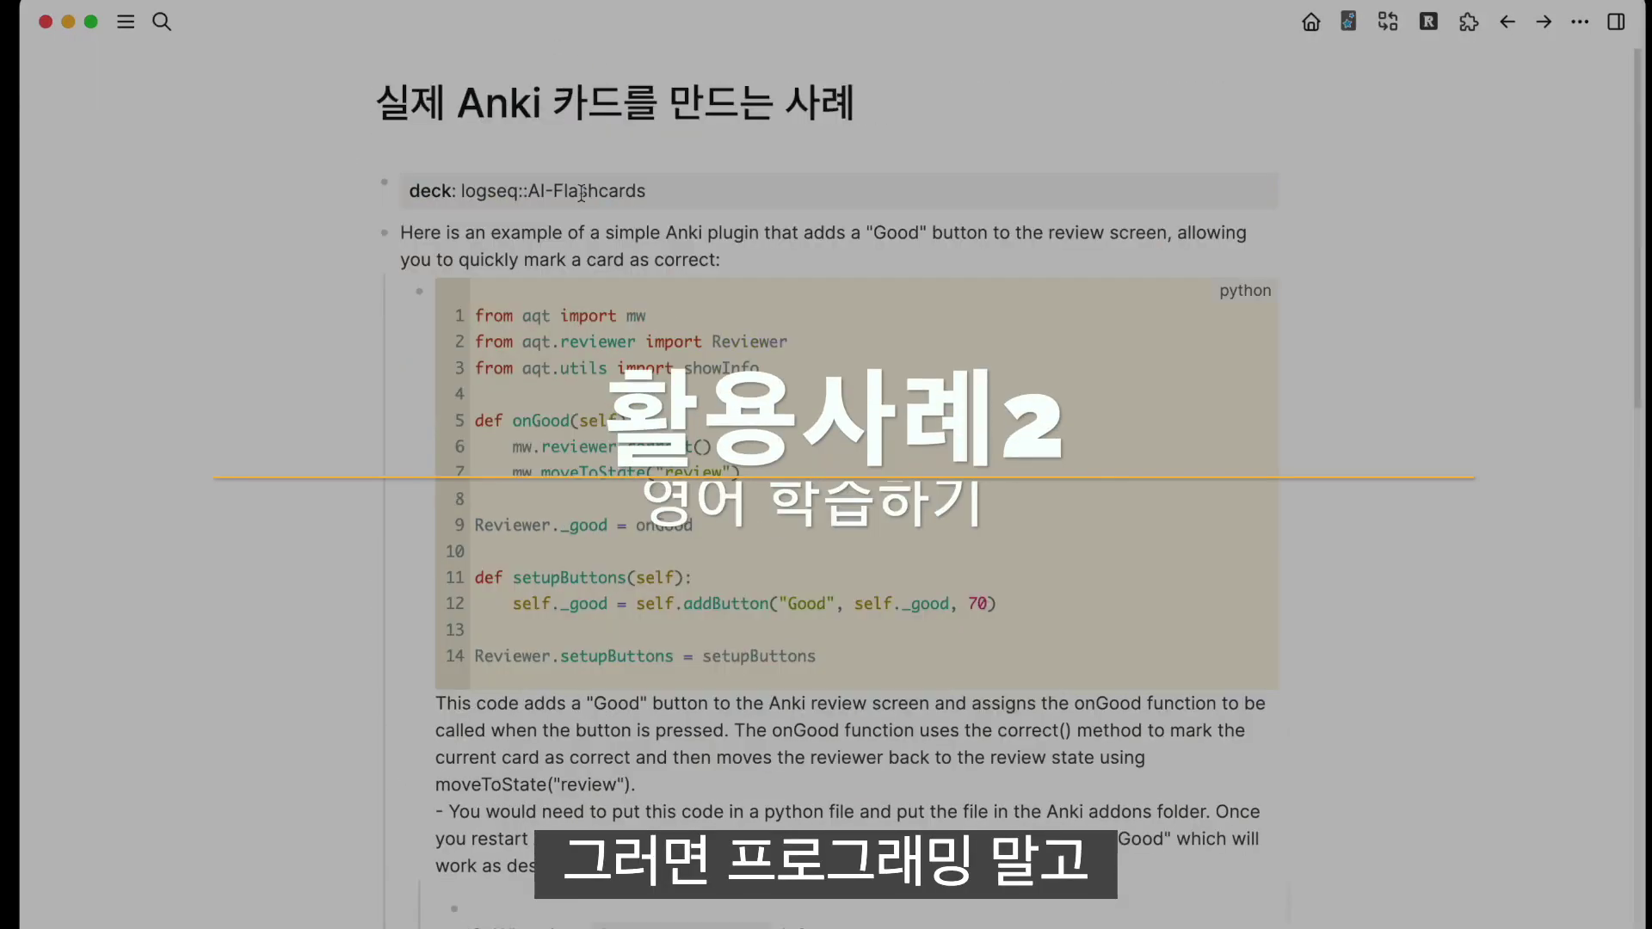
# Insert an empty block in Logseq between the deck property and the introductory sentence about the Anki plugin
pyautogui.click(748, 269)
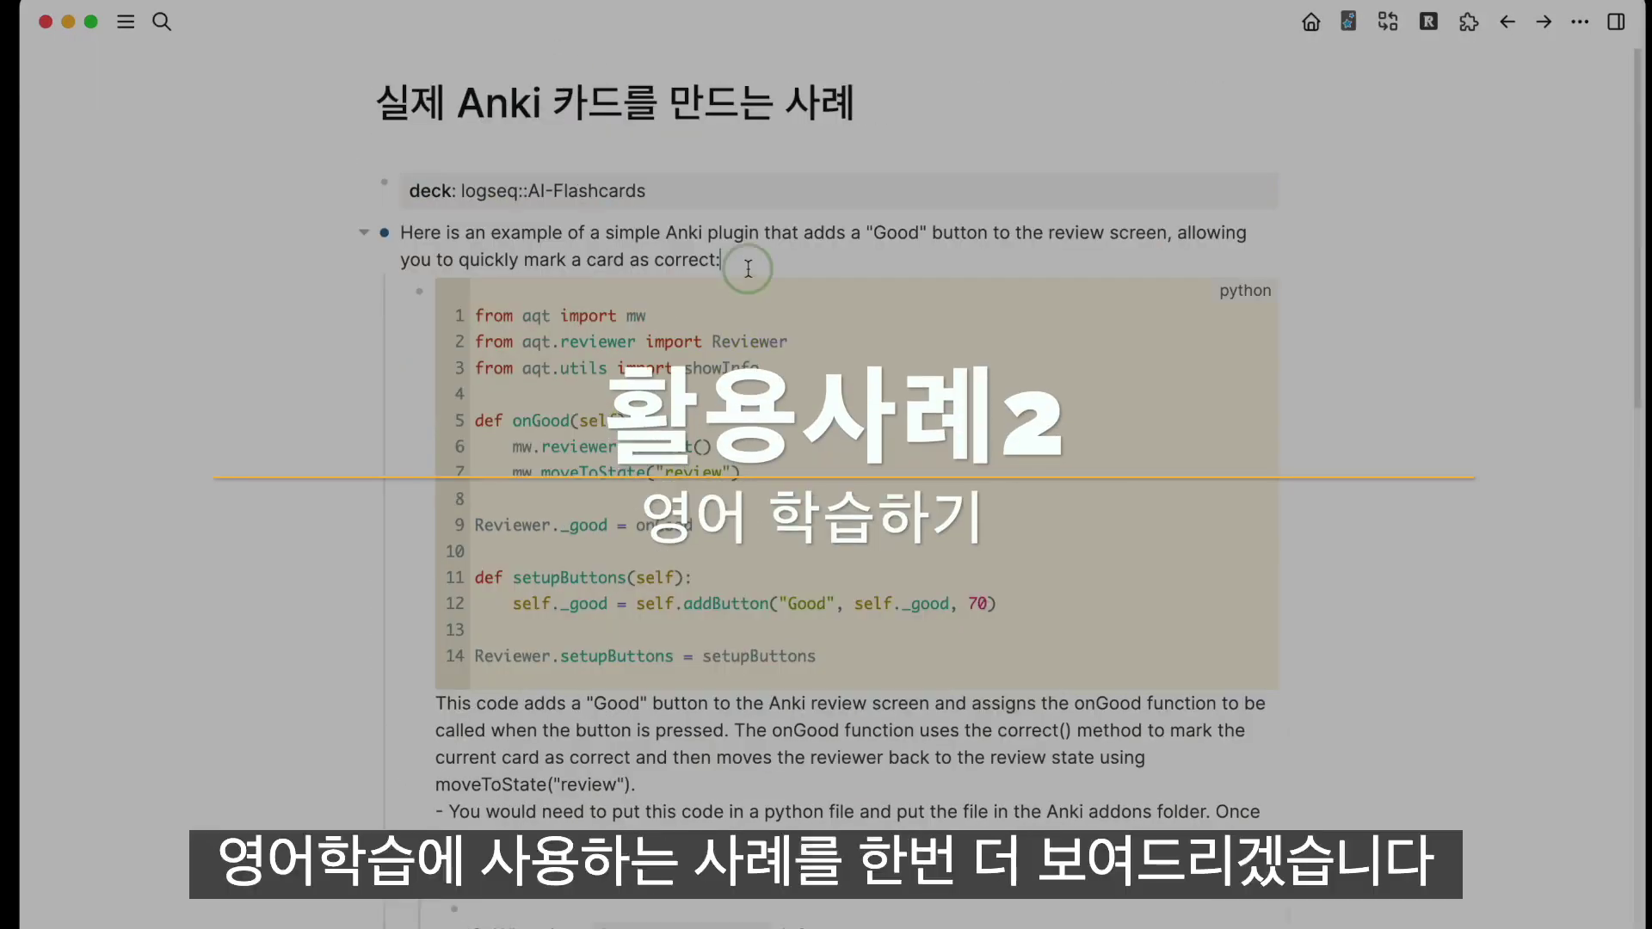
pyautogui.press('Up')
pyautogui.press('Up')
pyautogui.press('Down')
pyautogui.press('super+Left')
pyautogui.press('Return')
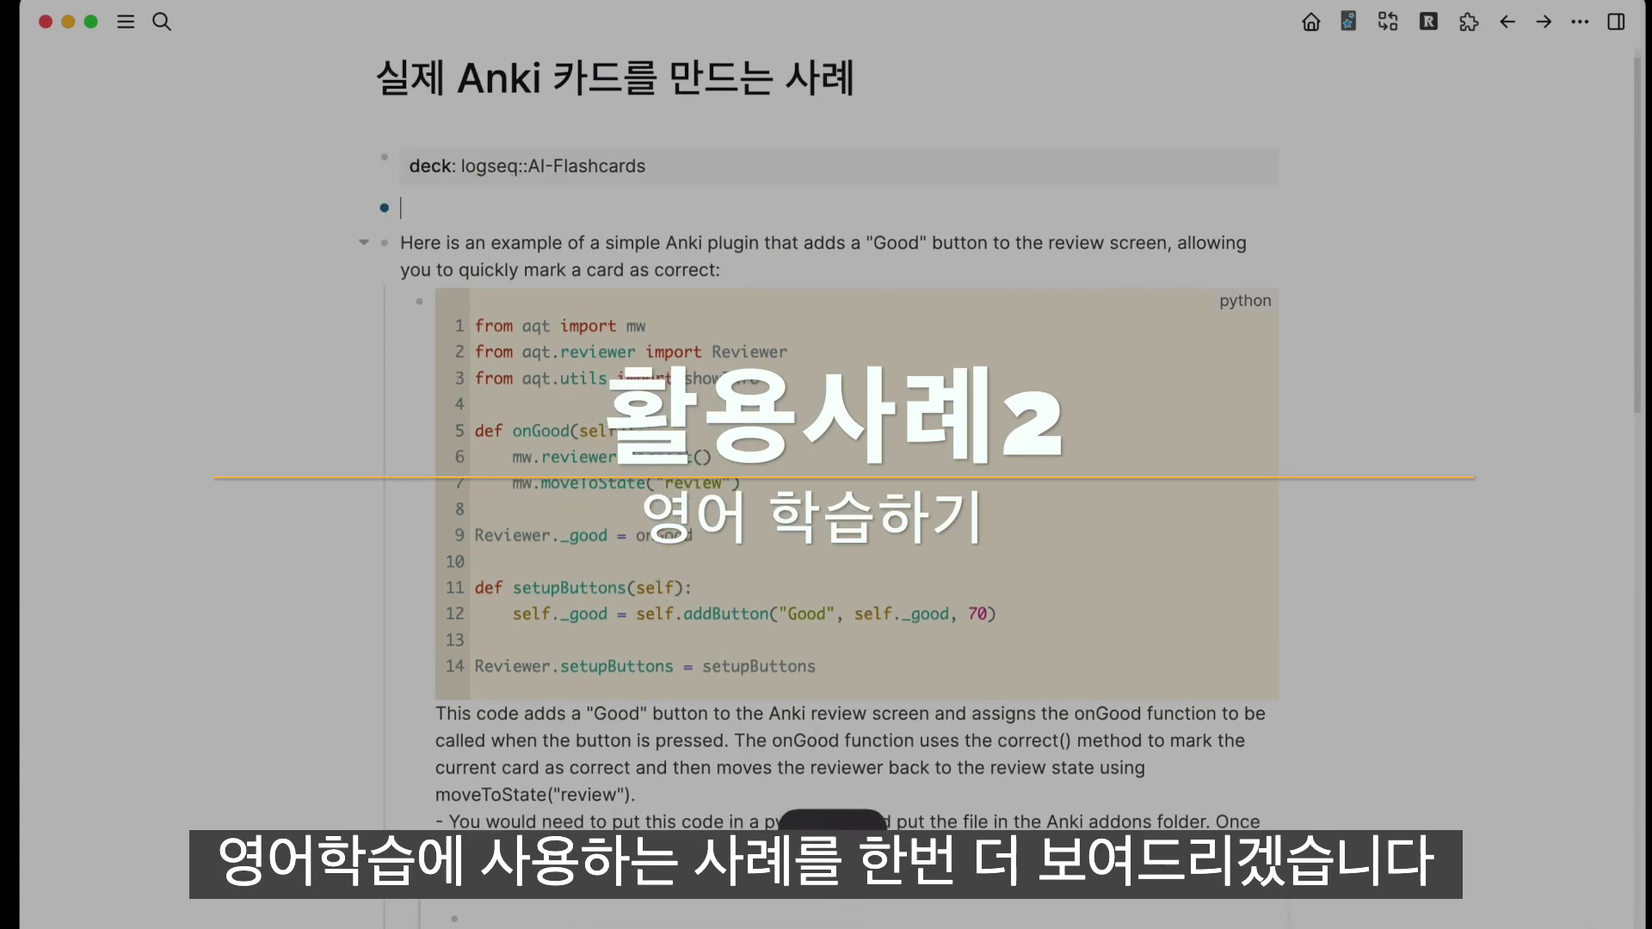
pyautogui.press('Escape')
# Ask ChatGPT for 10 example English sentences with relative pronoun and have each divided into two sentences without relative pronoun
pyautogui.hotkey('ctrl', 'Up')
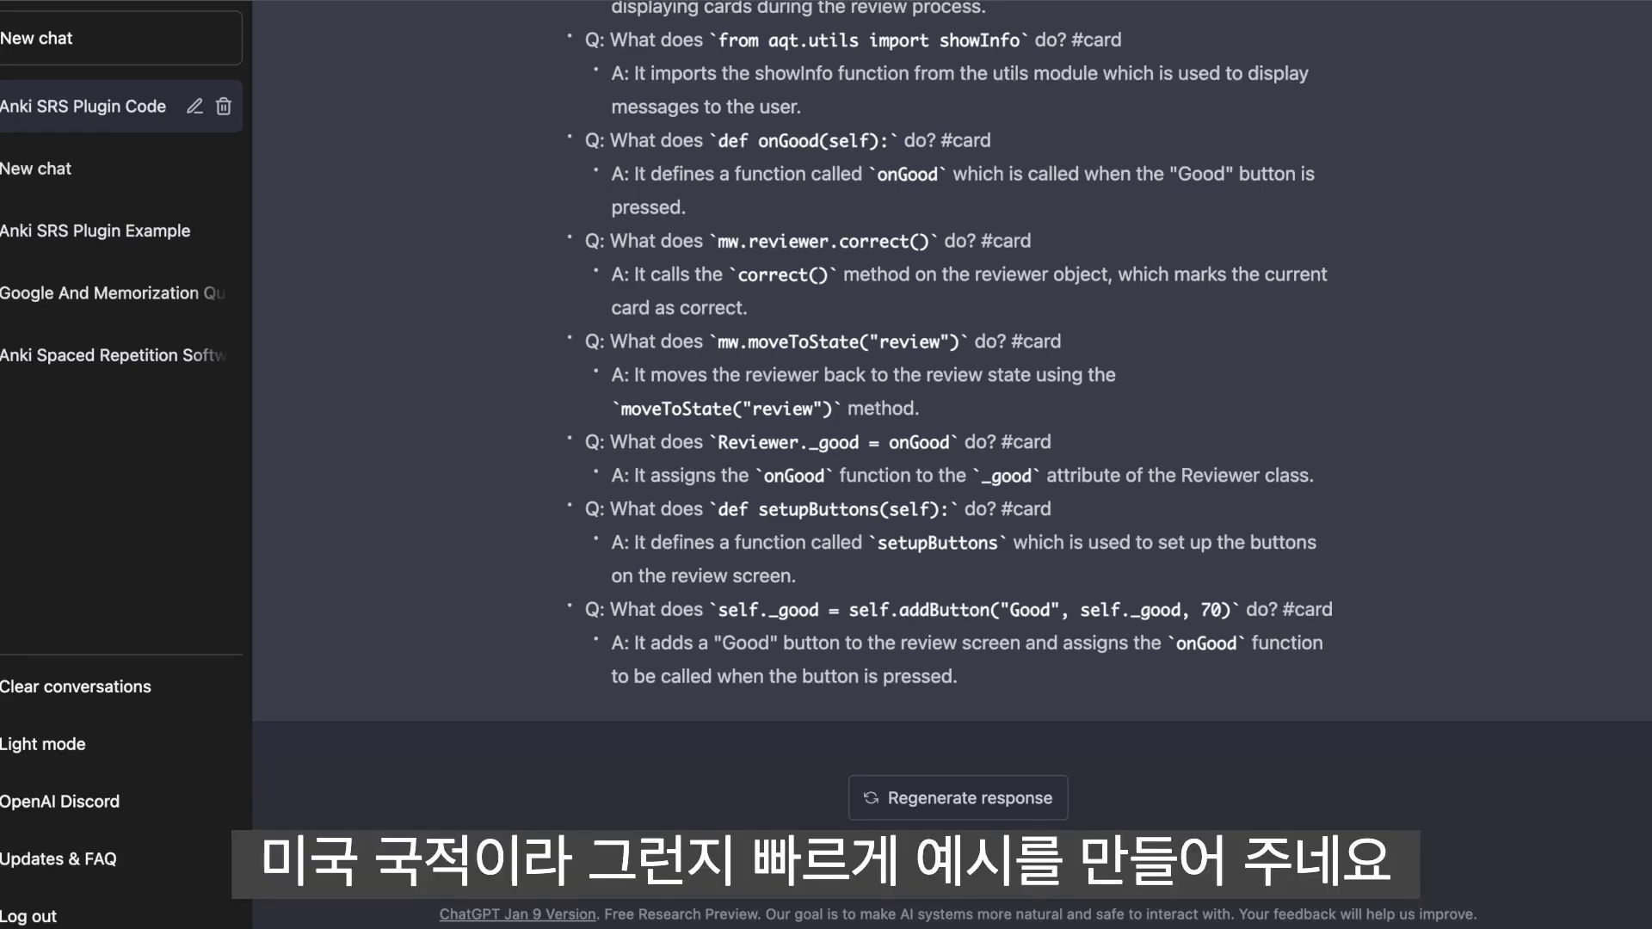
pyautogui.press('Return')
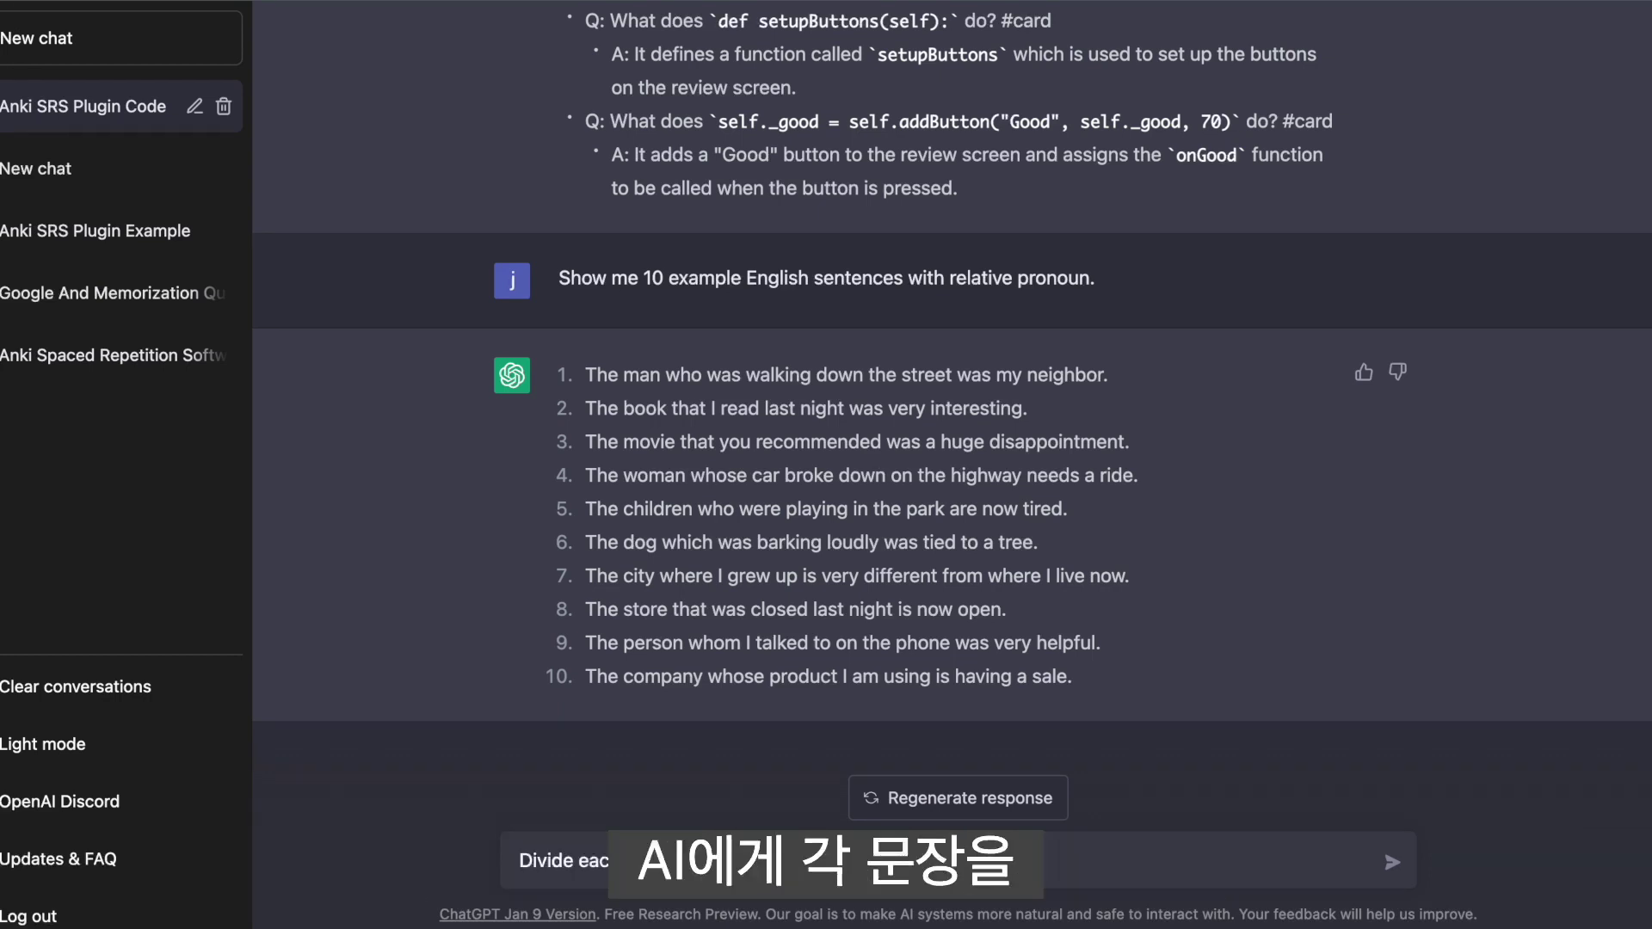
pyautogui.write('noun.')
pyautogui.hotkey('alt', 'Left')
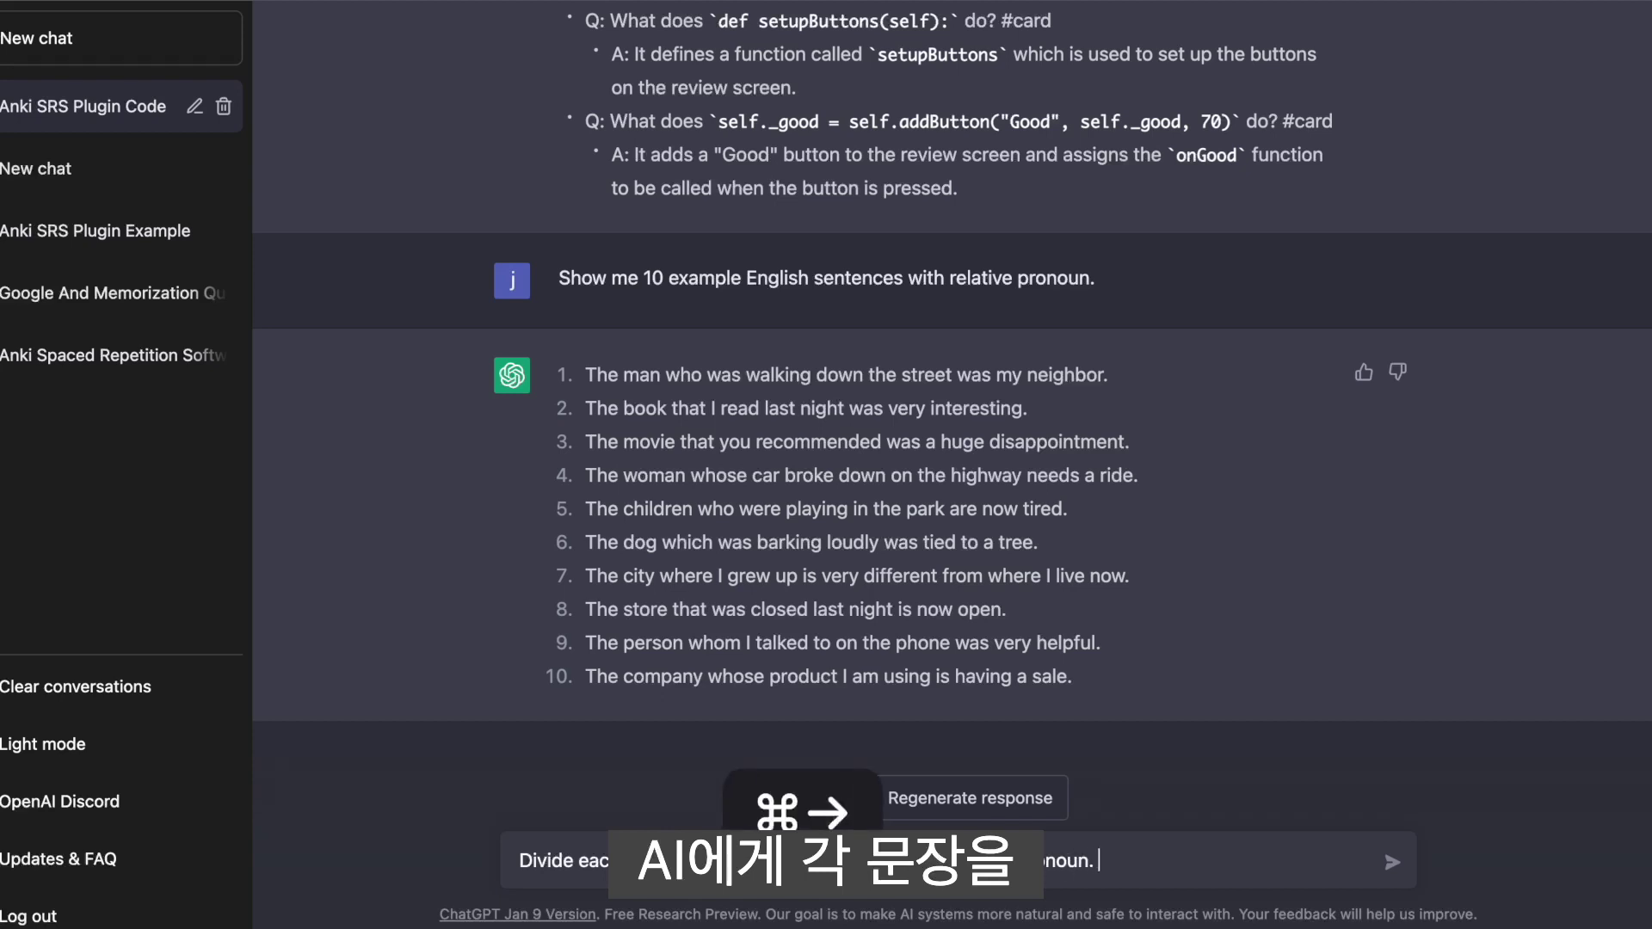
pyautogui.press('Return')
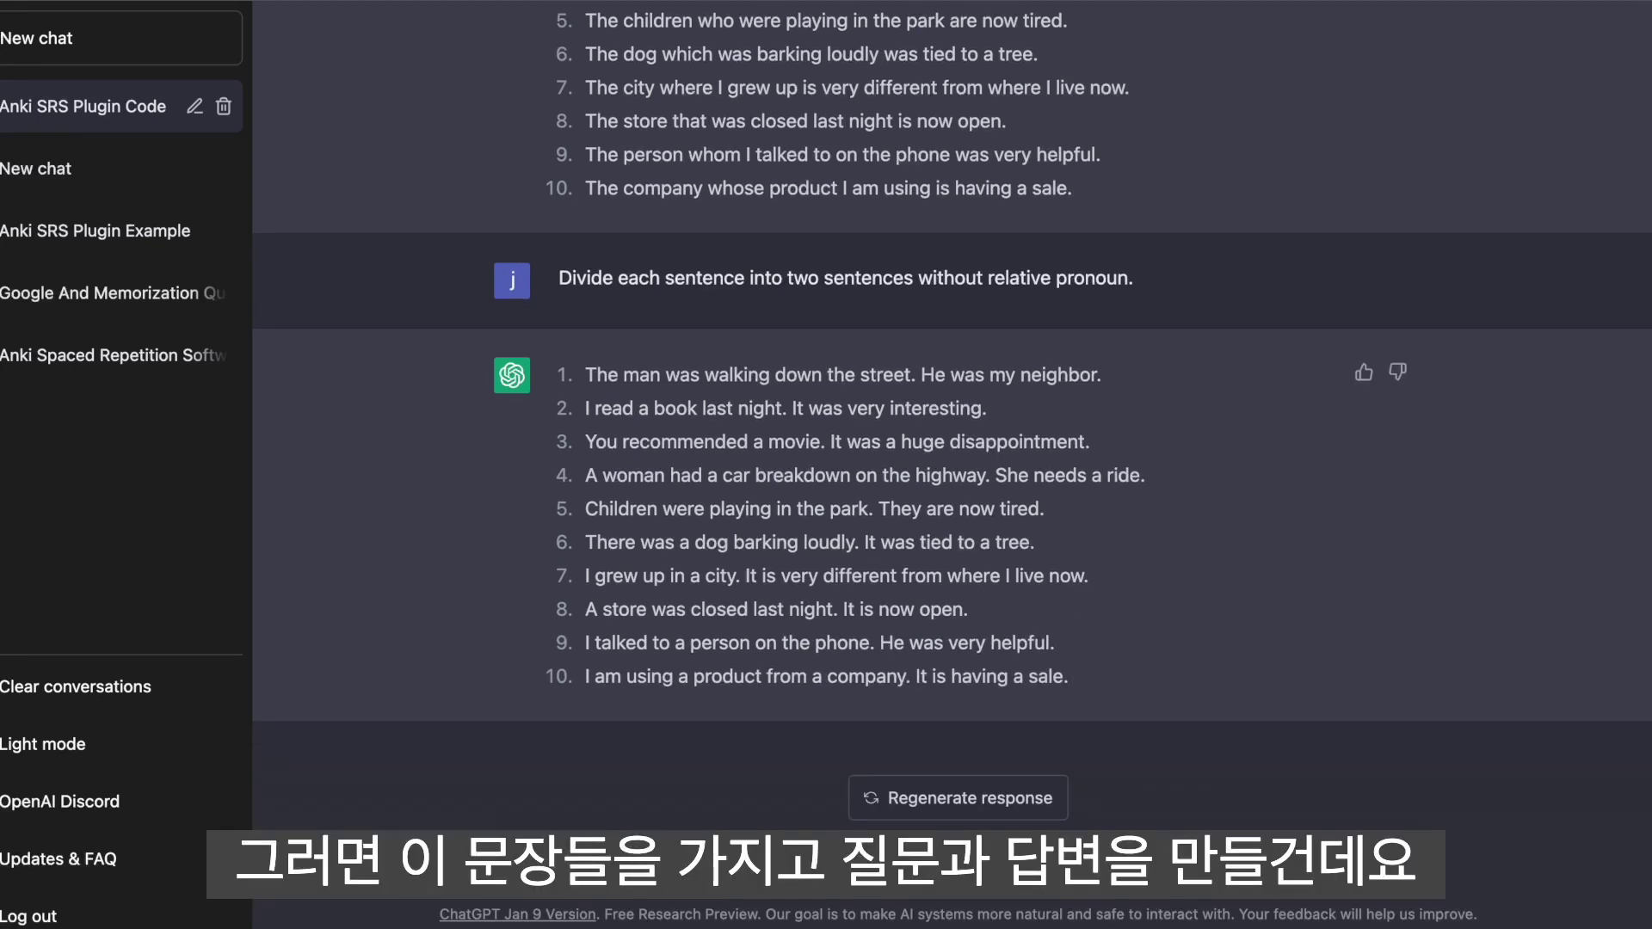
# Ask ChatGPT to make question and answer cards, with a single relative-pronoun sentence as Q and two separate sentences without relative pronoun as A
pyautogui.press('super+v')
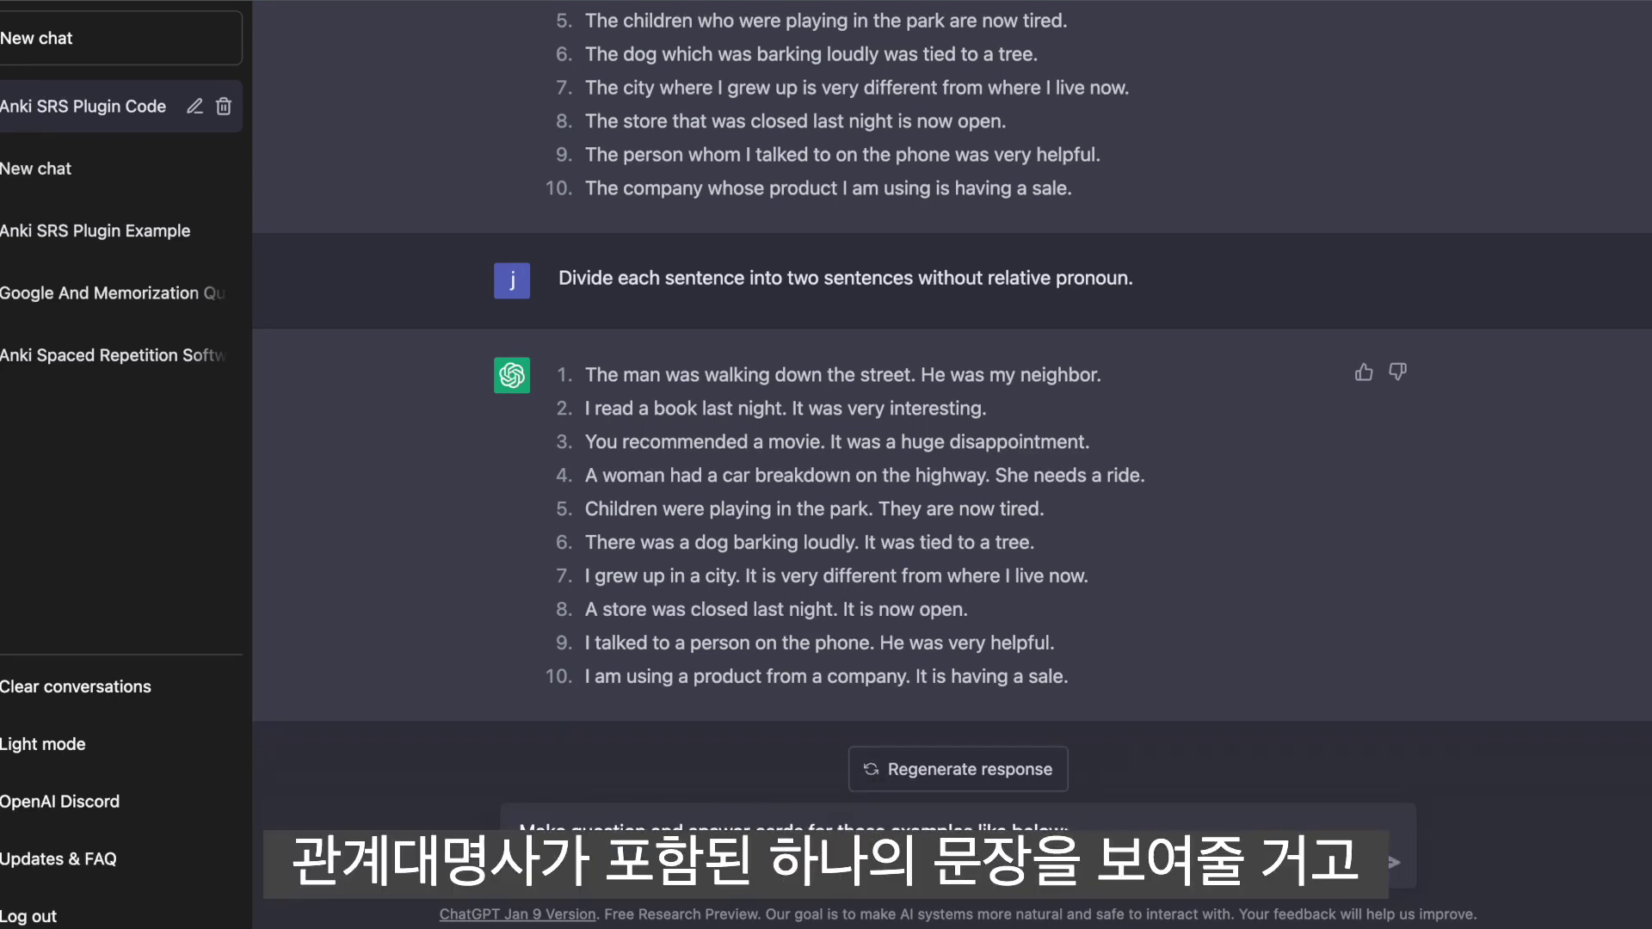
pyautogui.press('super+Right')
pyautogui.hotkey('shift', 'Return')
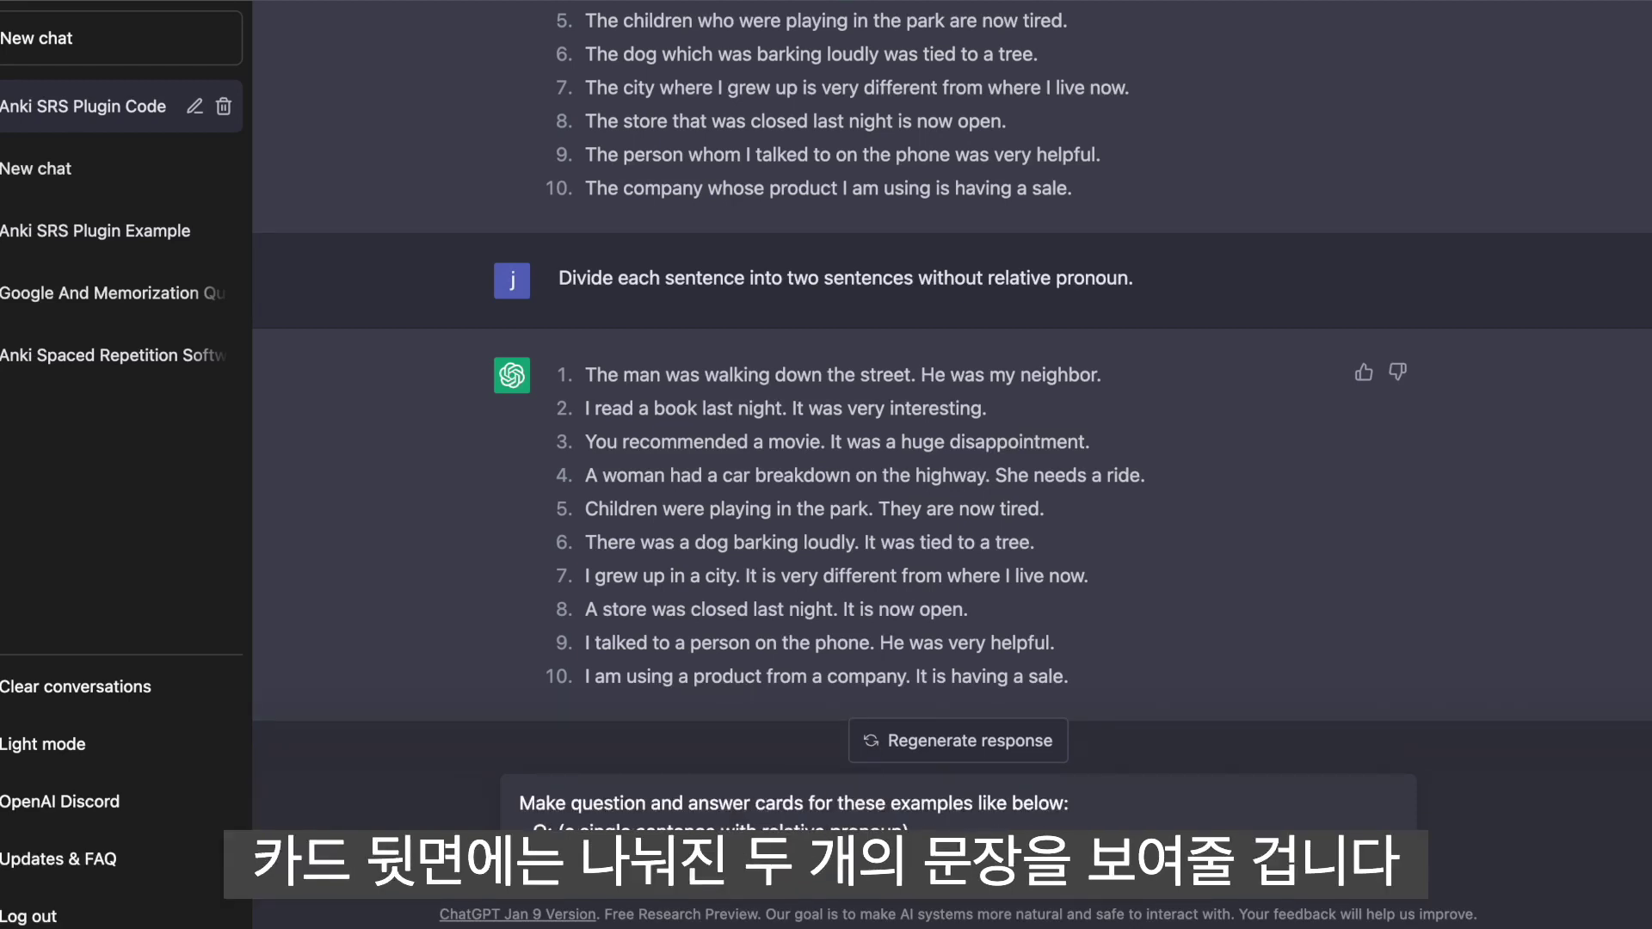
pyautogui.hotkey('alt', 'BackSpace')
pyautogui.hotkey('alt', 'BackSpace')
pyautogui.hotkey('shift', 'Return')
pyautogui.press('super+BackSpace')
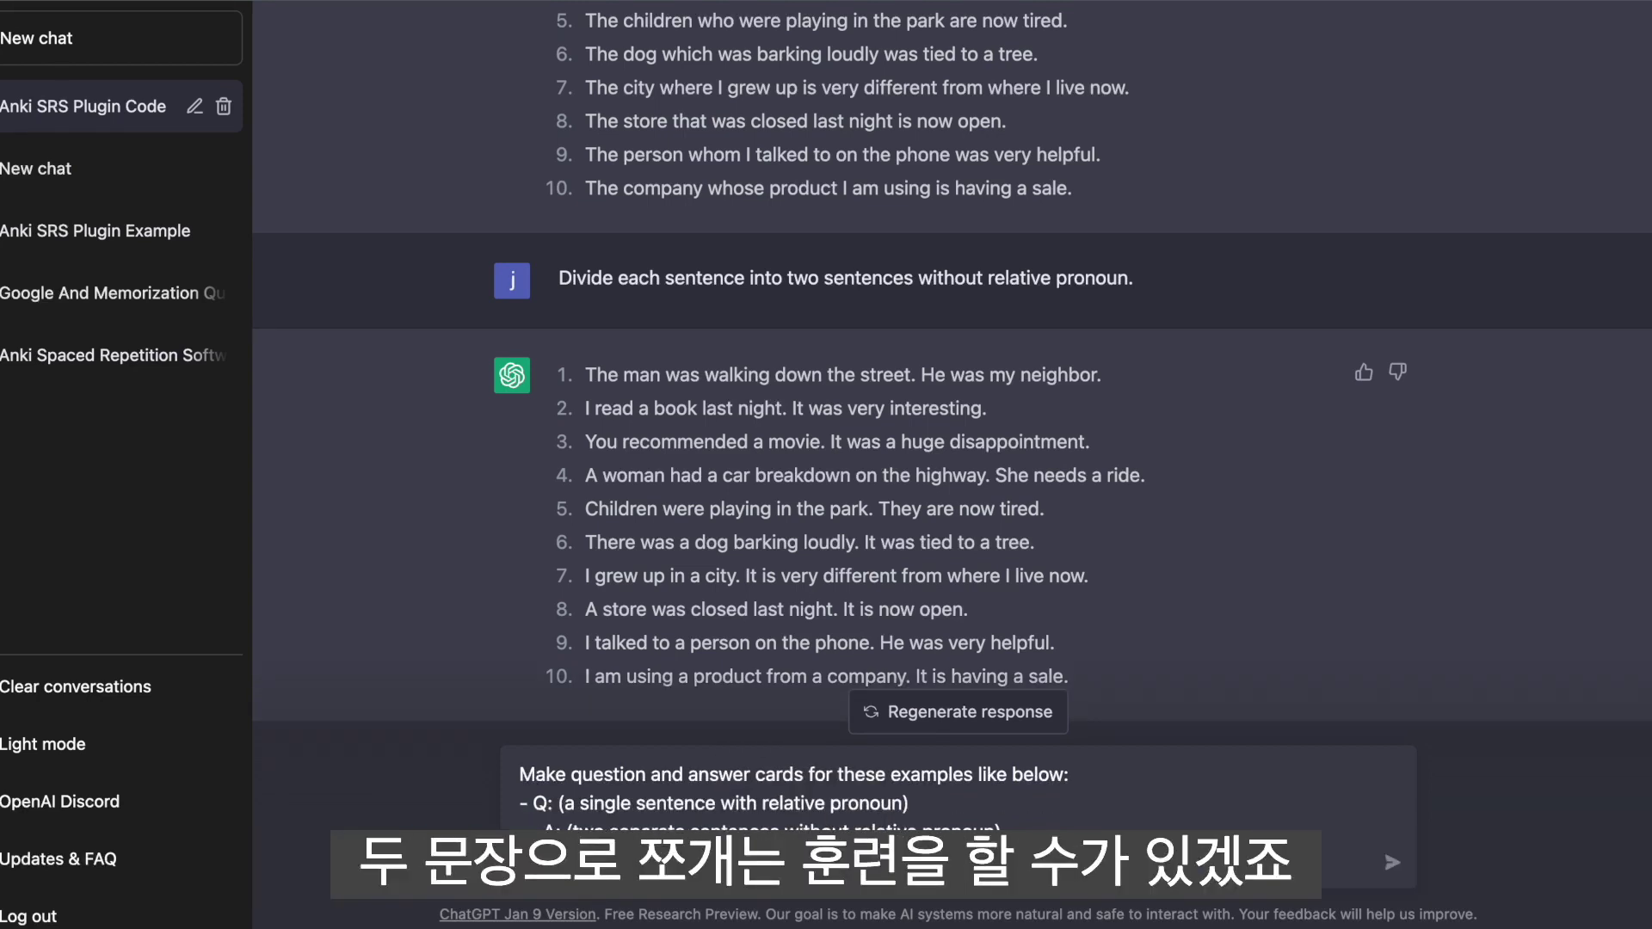
pyautogui.press('super+Return')
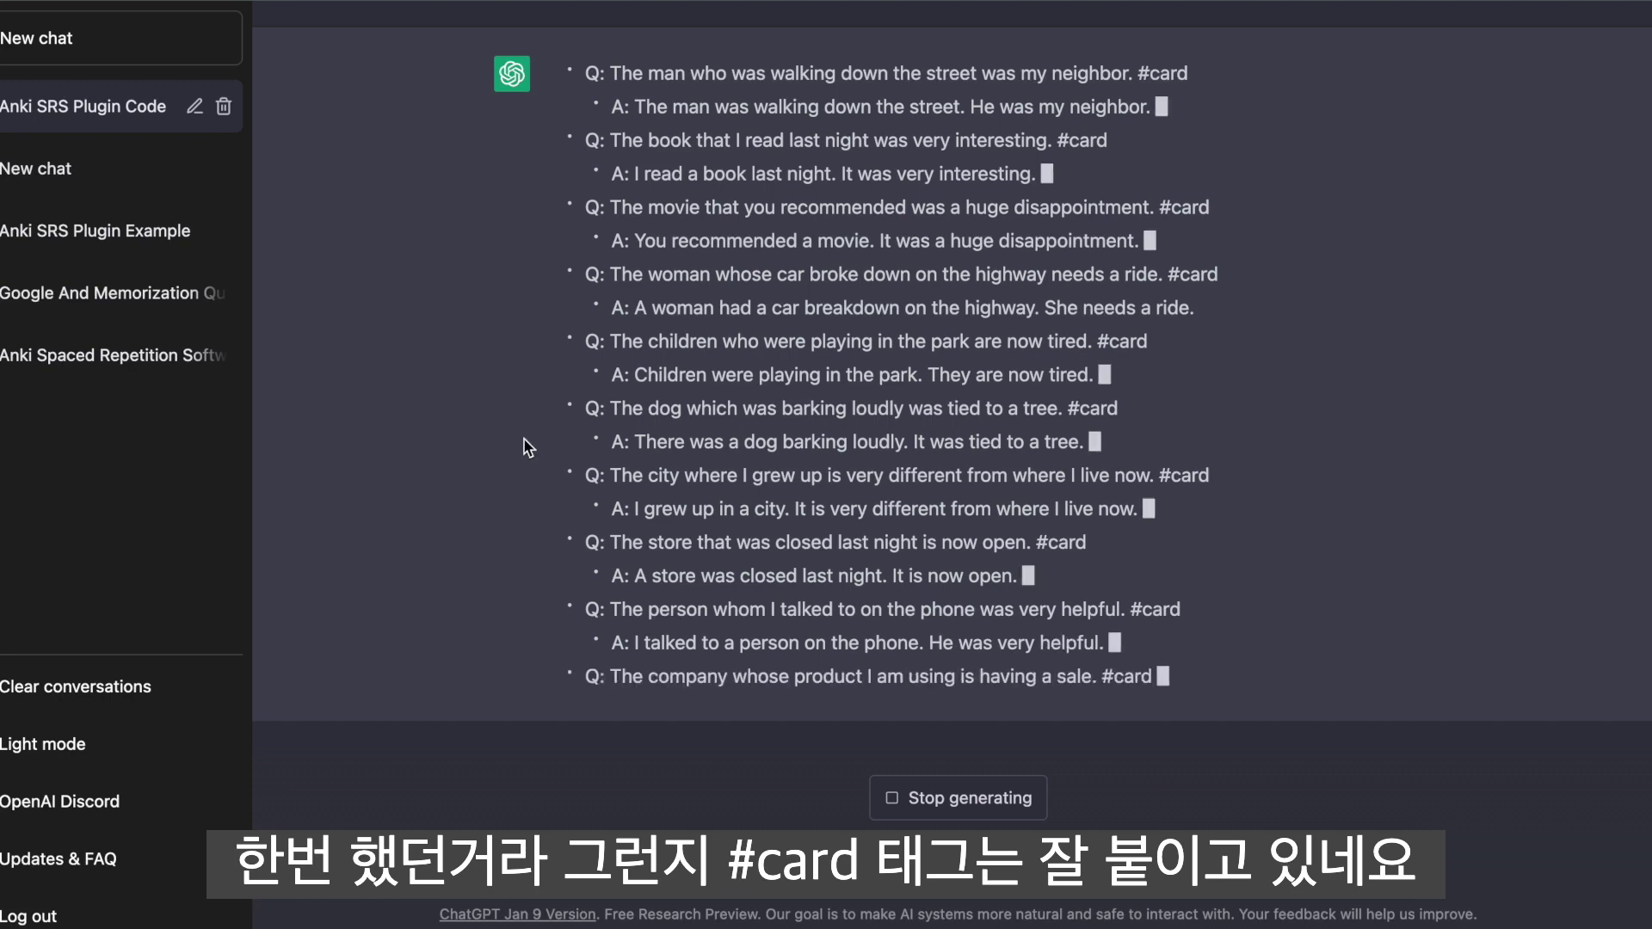
# Copy all the generated relative pronoun question and answer cards from ChatGPT and switch to Logseq
pyautogui.moveTo(1119, 692); pyautogui.dragTo(571, 169)
pyautogui.scroll(2, 650, 262)
pyautogui.press('super+c')
pyautogui.press('super+Tab')
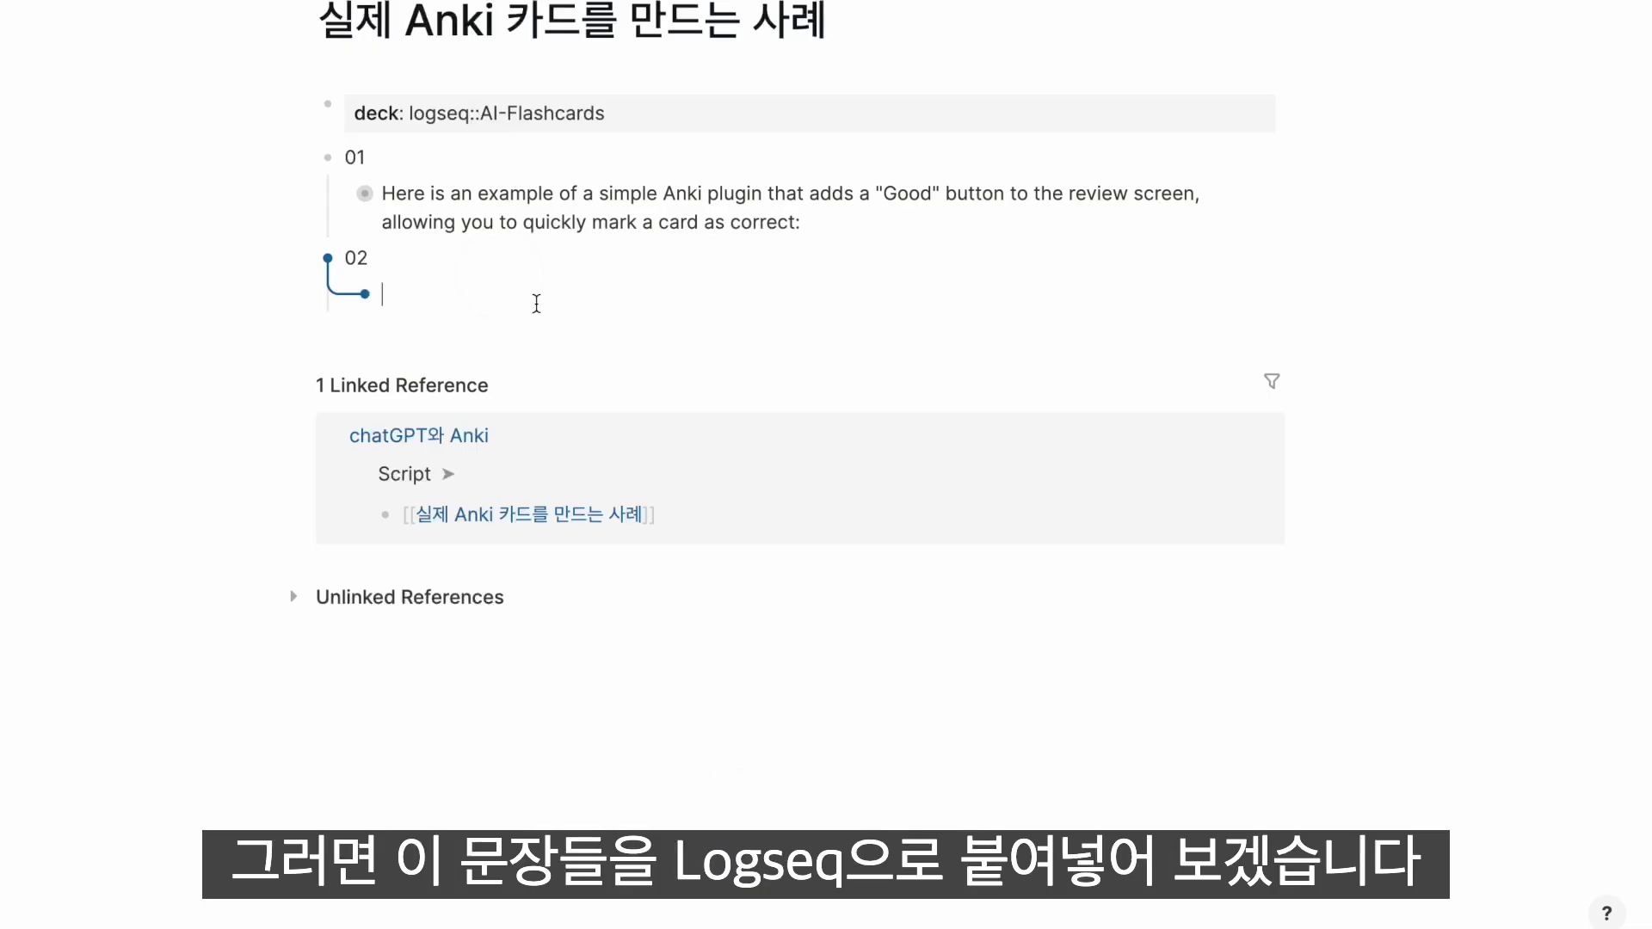
# Enter "다음 문장을 관계대명사를 기준으로 두 문장으로 나누어라." in the child block of 02 and add an empty block after it
pyautogui.write('d')
pyautogui.press('F19')
pyautogui.write('아래')
pyautogui.write('준으로 두 문')
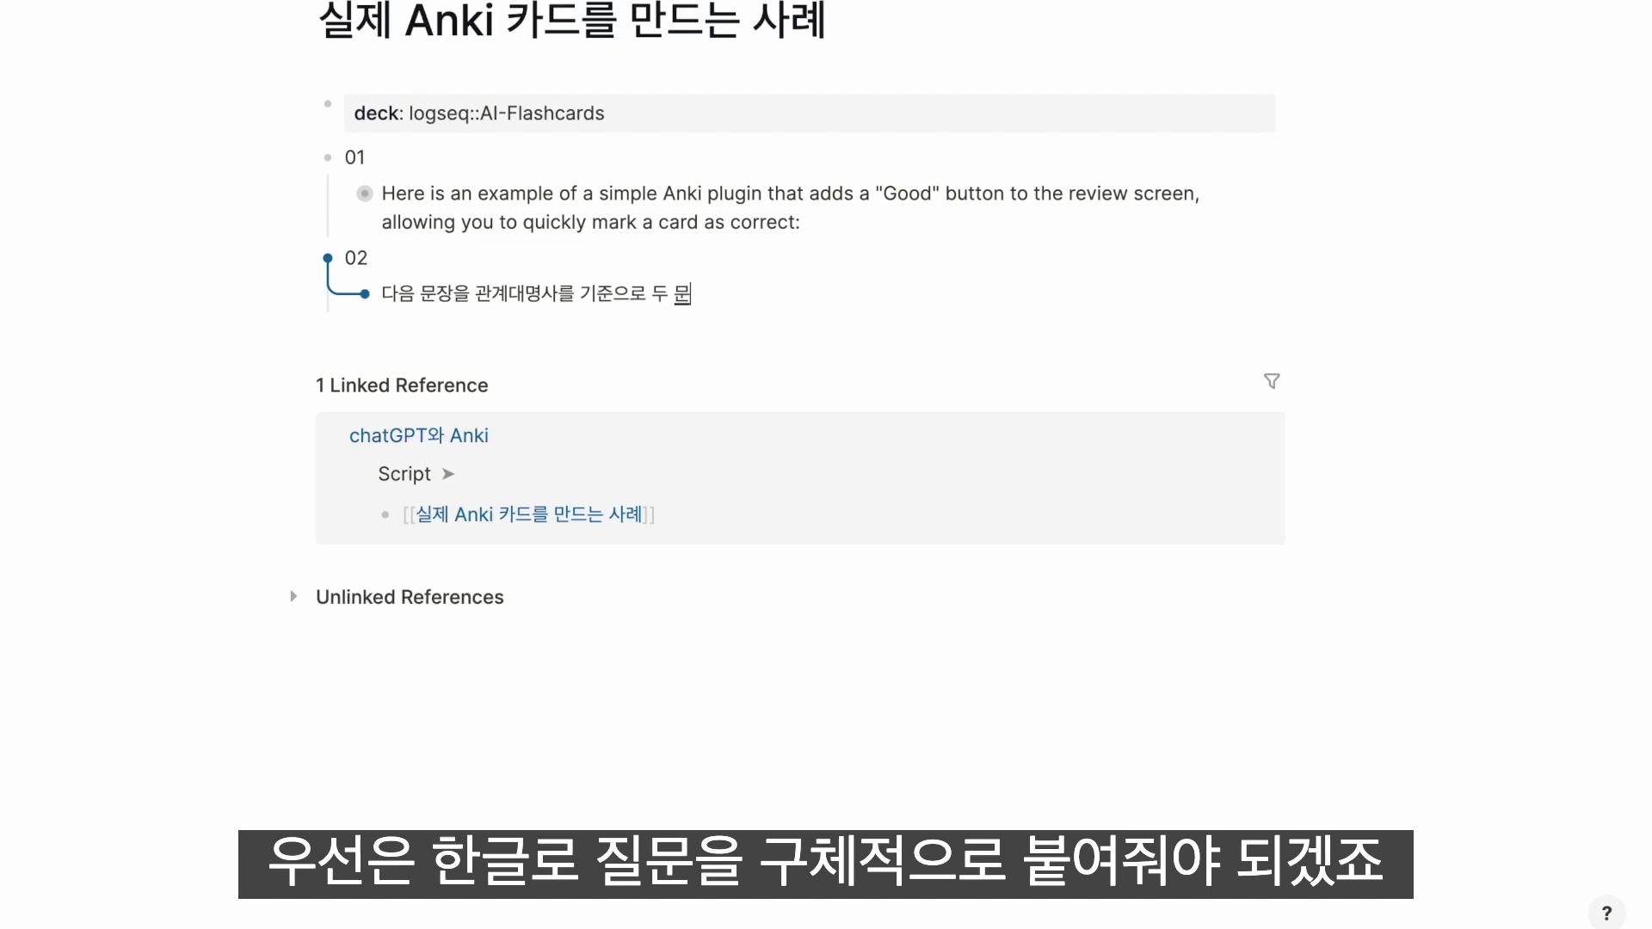
pyautogui.write('장으로 나누어라')
pyautogui.press('Return')
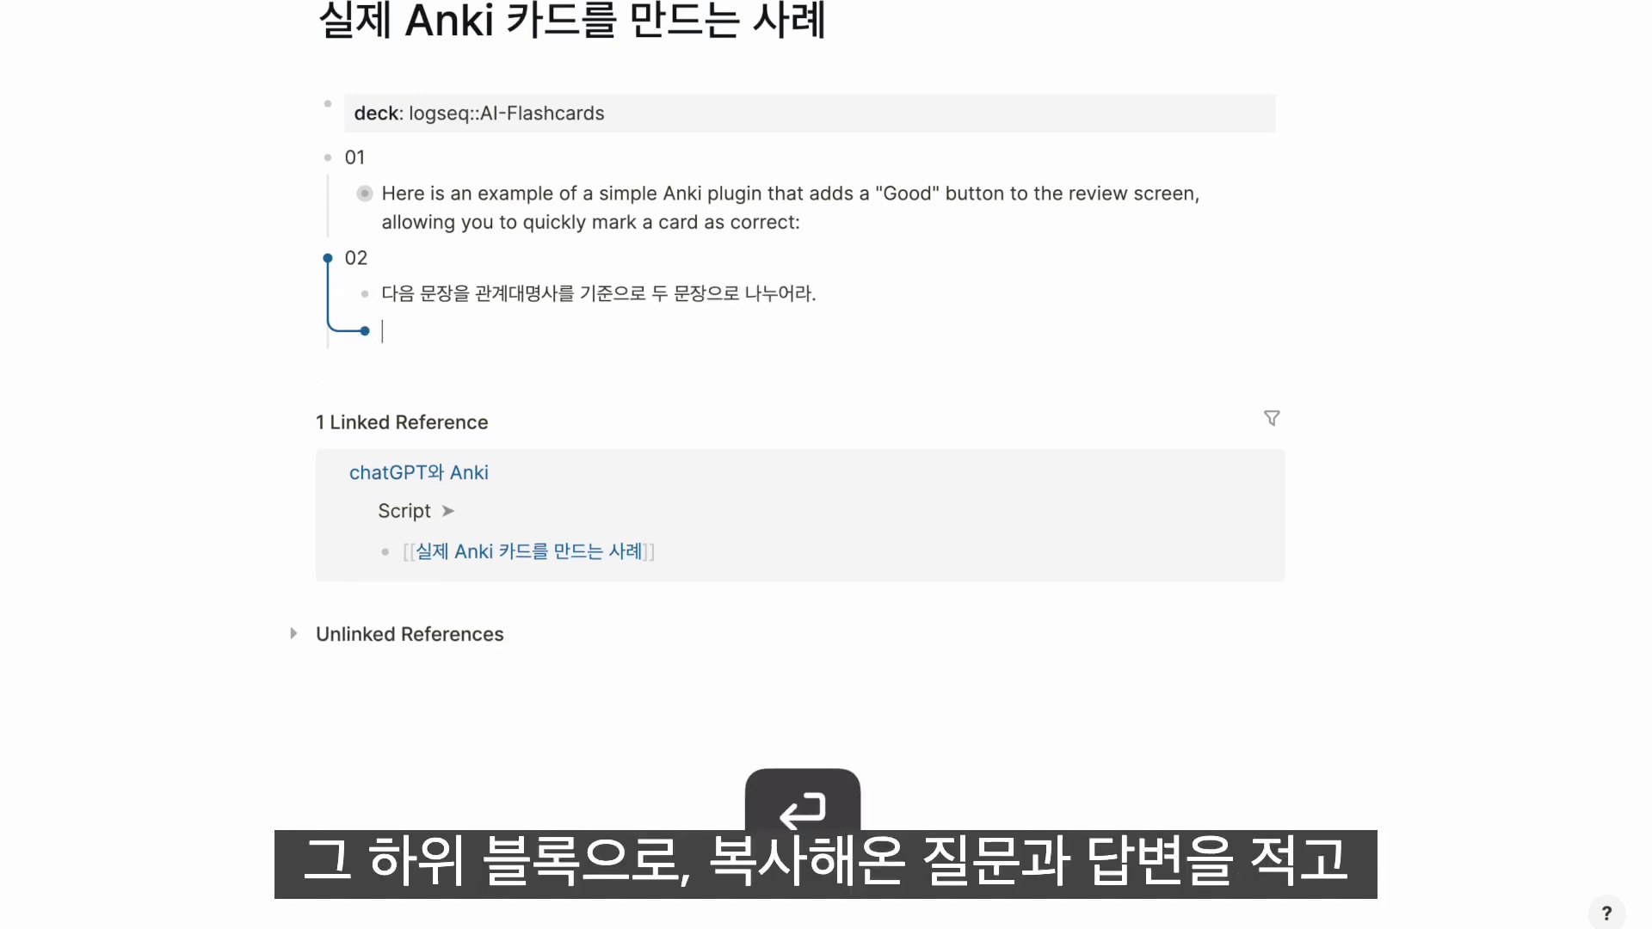
# Paste the copied #card questions and answers as child blocks of the Korean instruction under 02
pyautogui.press('Tab')
pyautogui.press('super+v')
pyautogui.scroll(8, 826, 464)
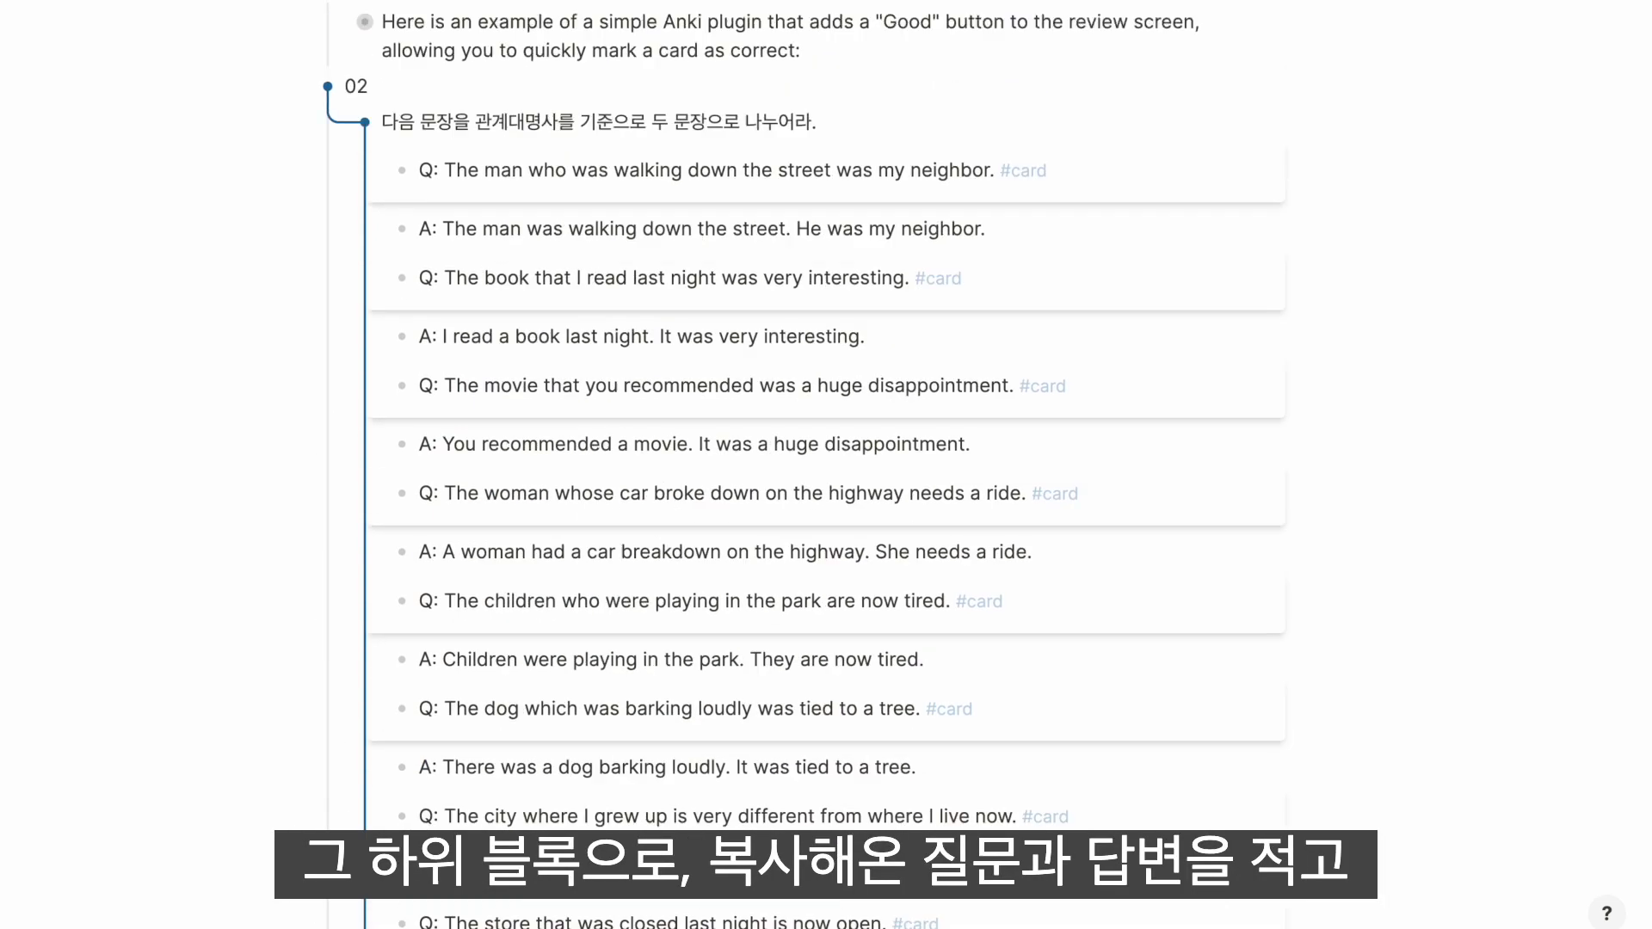
# Nest each A block of the pasted #card list under the Q block it answers
pyautogui.click(542, 259)
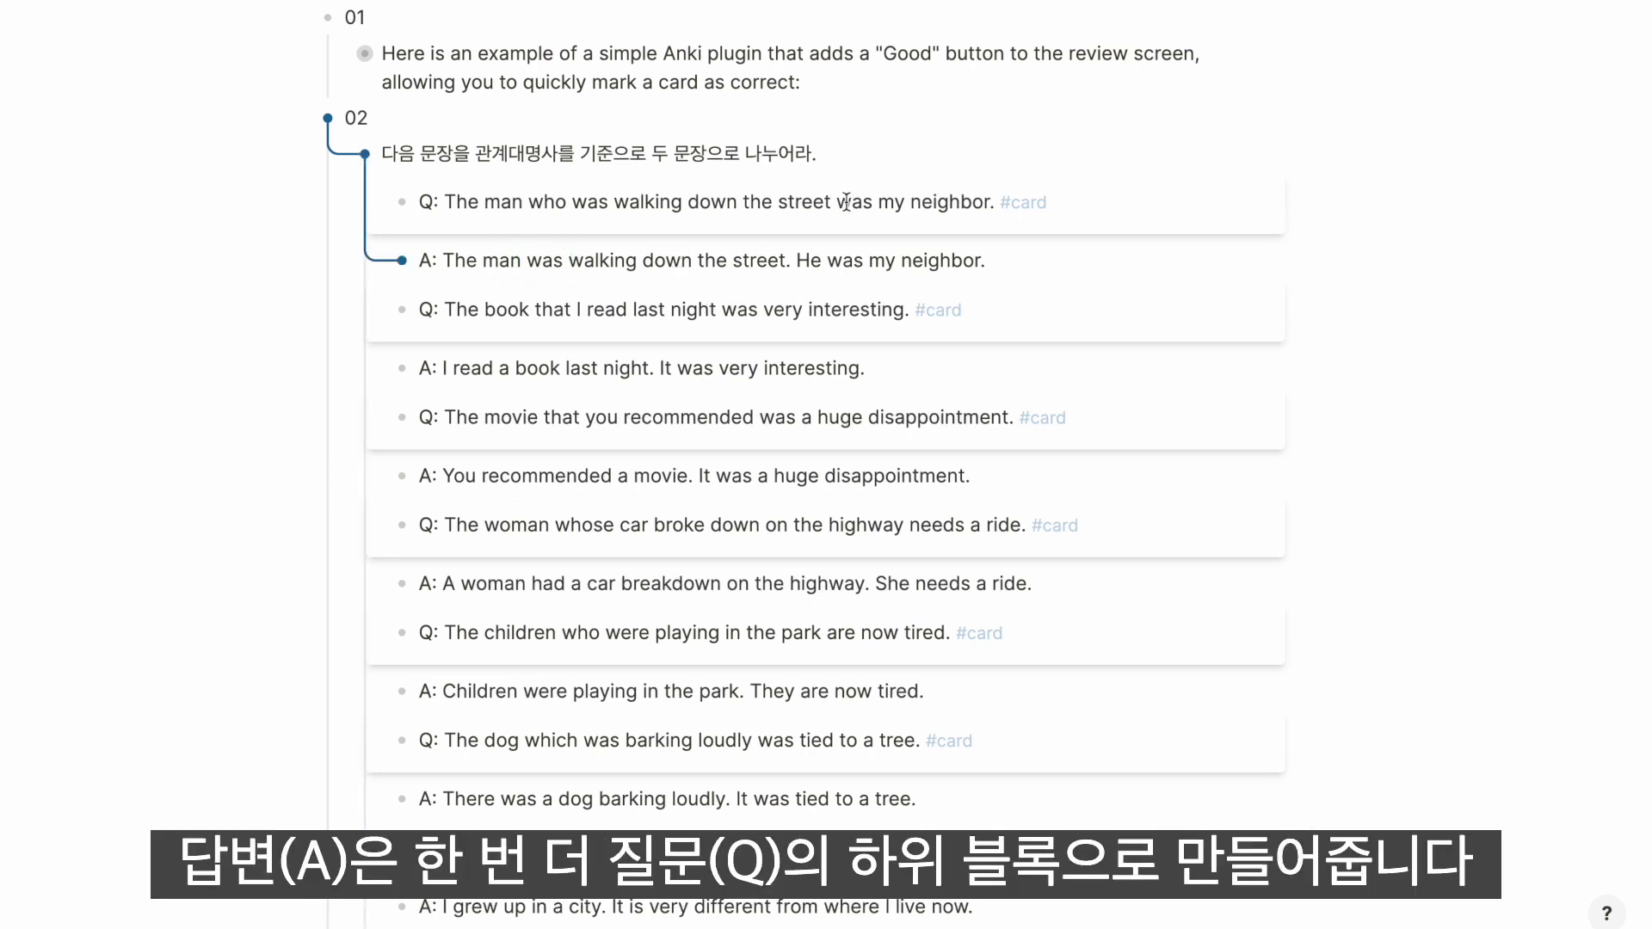
pyautogui.scroll(-1, 889, 295)
pyautogui.press('Tab')
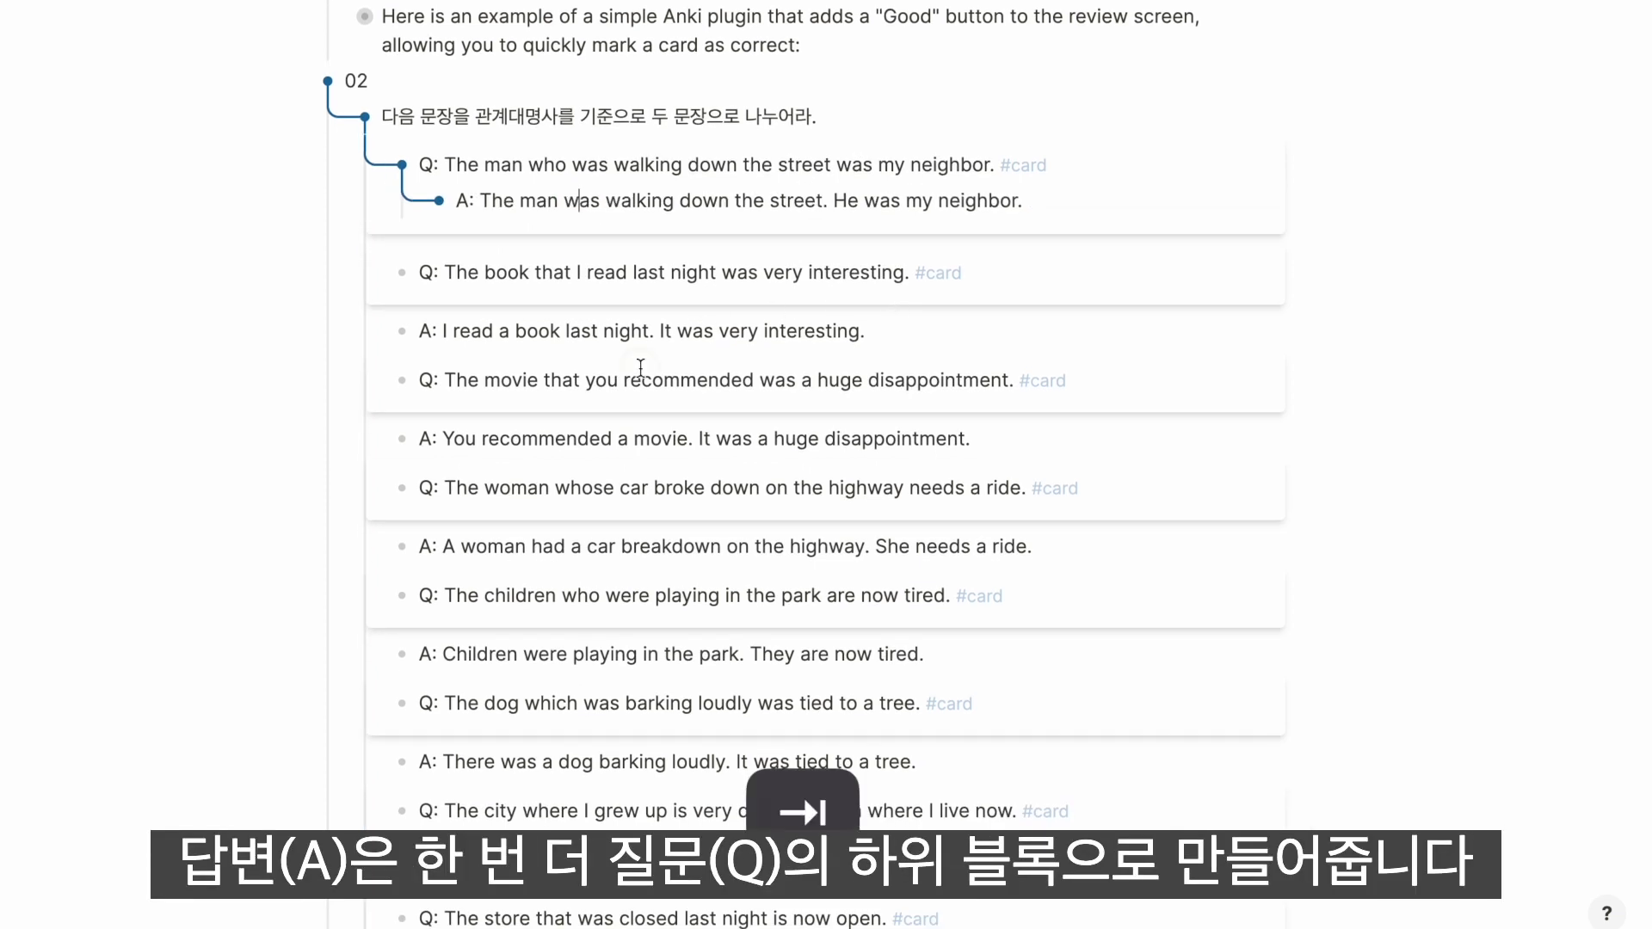
pyautogui.click(679, 331)
pyautogui.press('Tab')
pyautogui.press('Down')
pyautogui.press('Down')
pyautogui.press('Tab')
pyautogui.press('Down')
pyautogui.press('Down')
pyautogui.press('Tab')
pyautogui.press('Down')
pyautogui.press('Down')
pyautogui.press('Tab')
pyautogui.press('Down')
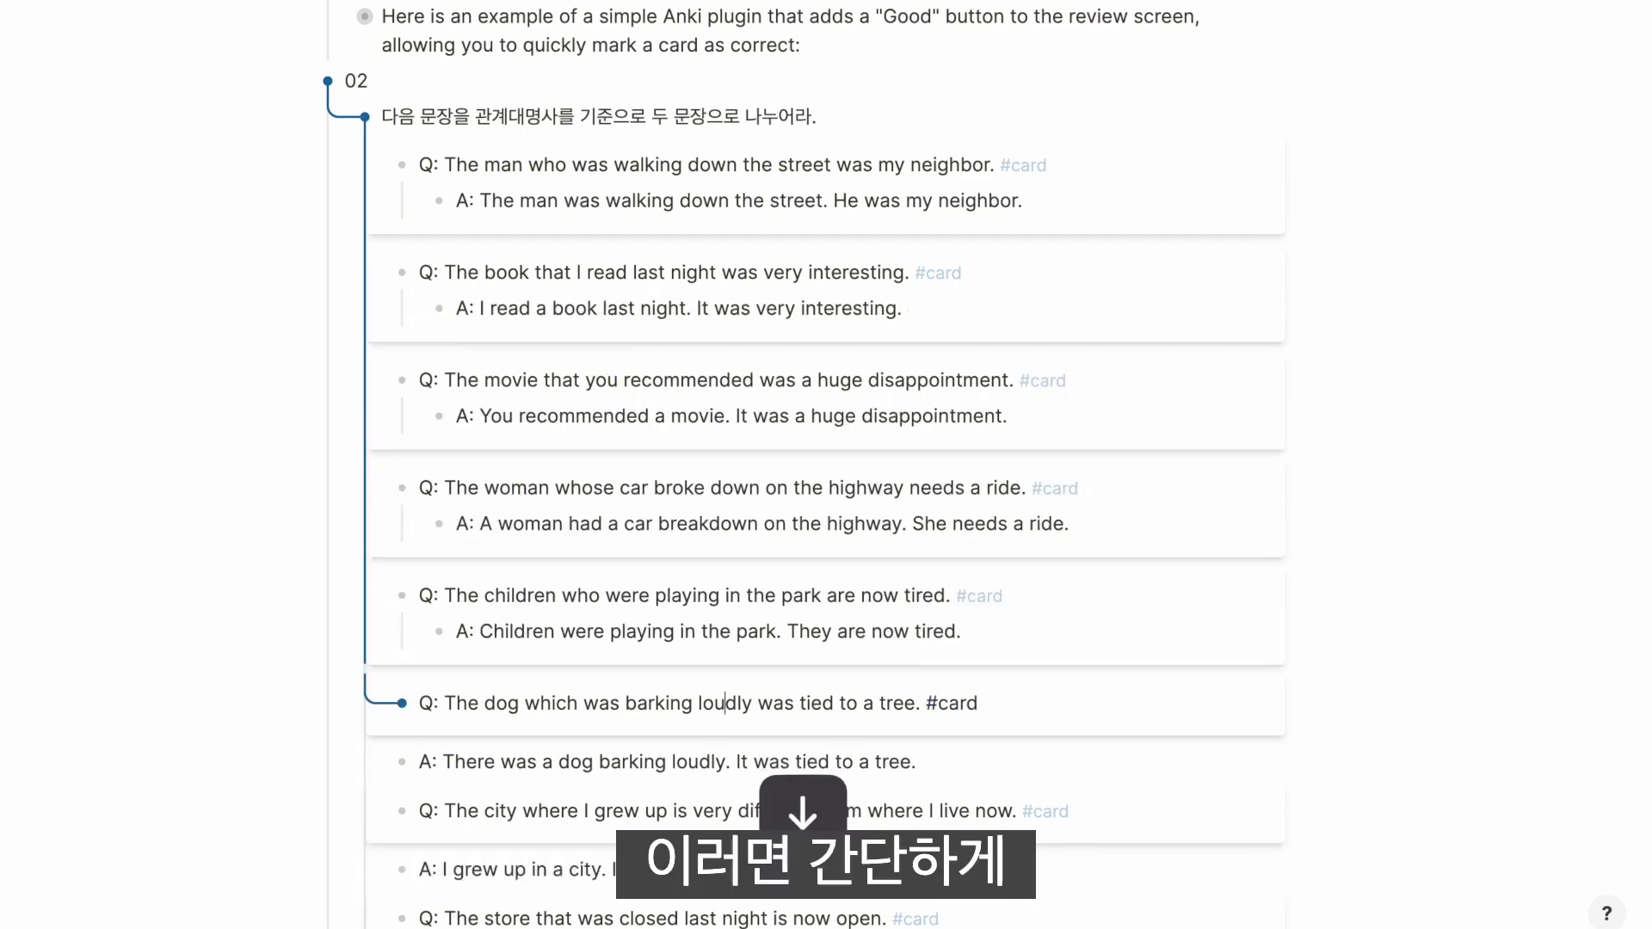
pyautogui.press('Down')
pyautogui.press('Tab')
pyautogui.press('Down')
pyautogui.press('Down')
pyautogui.press('Tab')
pyautogui.press('Down')
pyautogui.press('Down')
pyautogui.press('Tab')
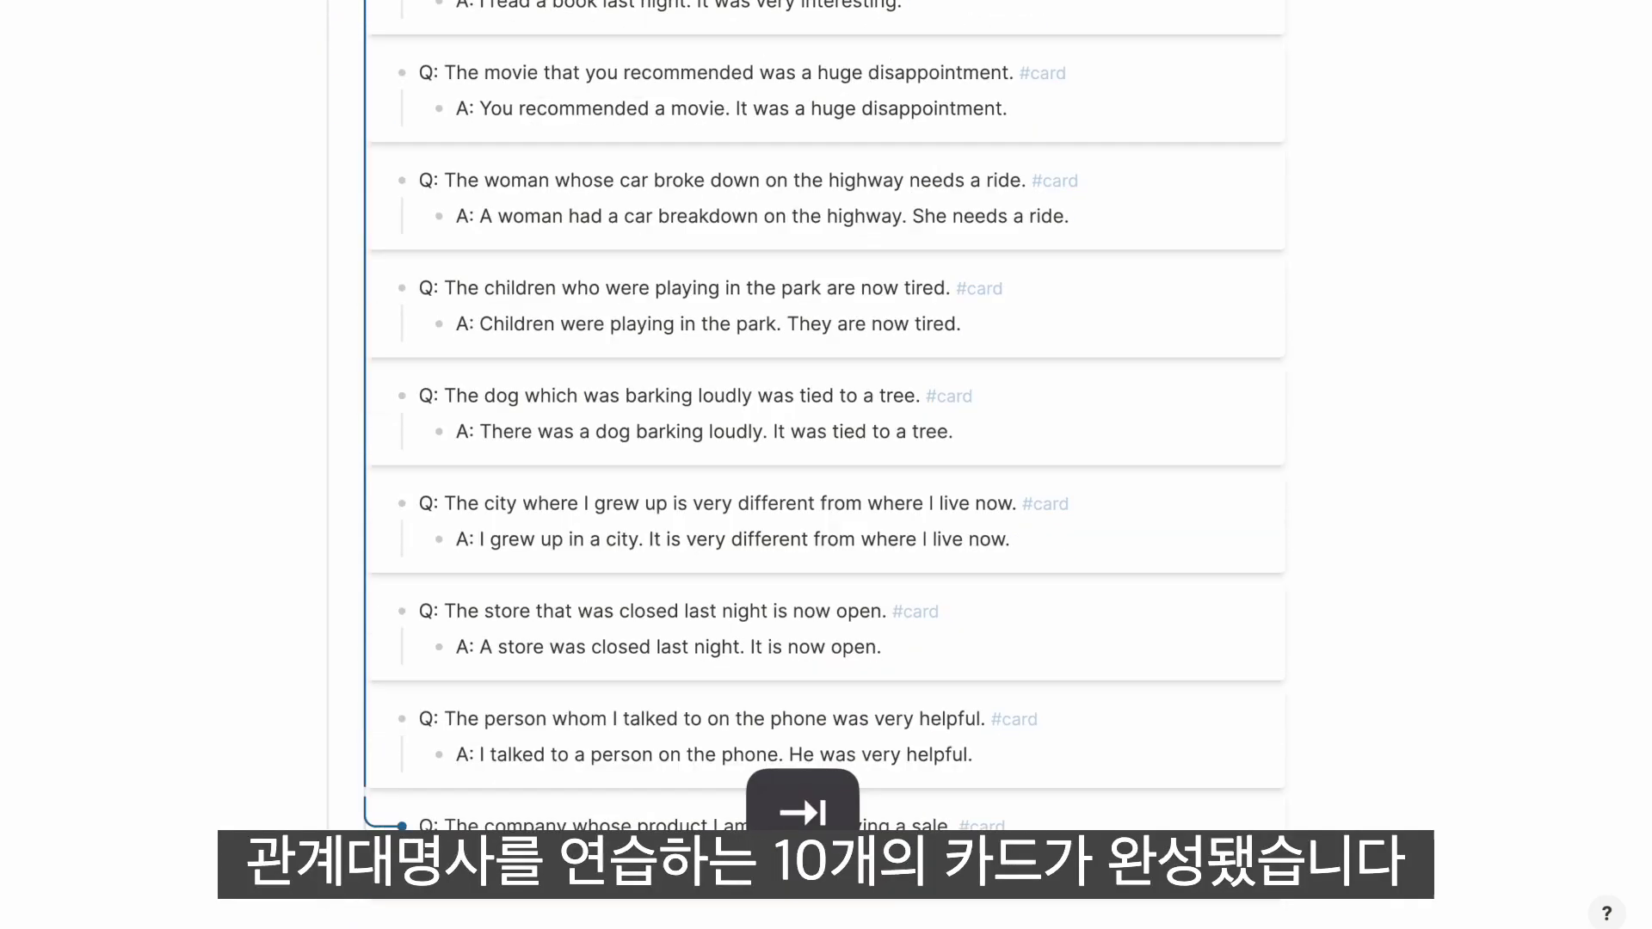
pyautogui.scroll(4, 609, 334)
pyautogui.click(620, 241)
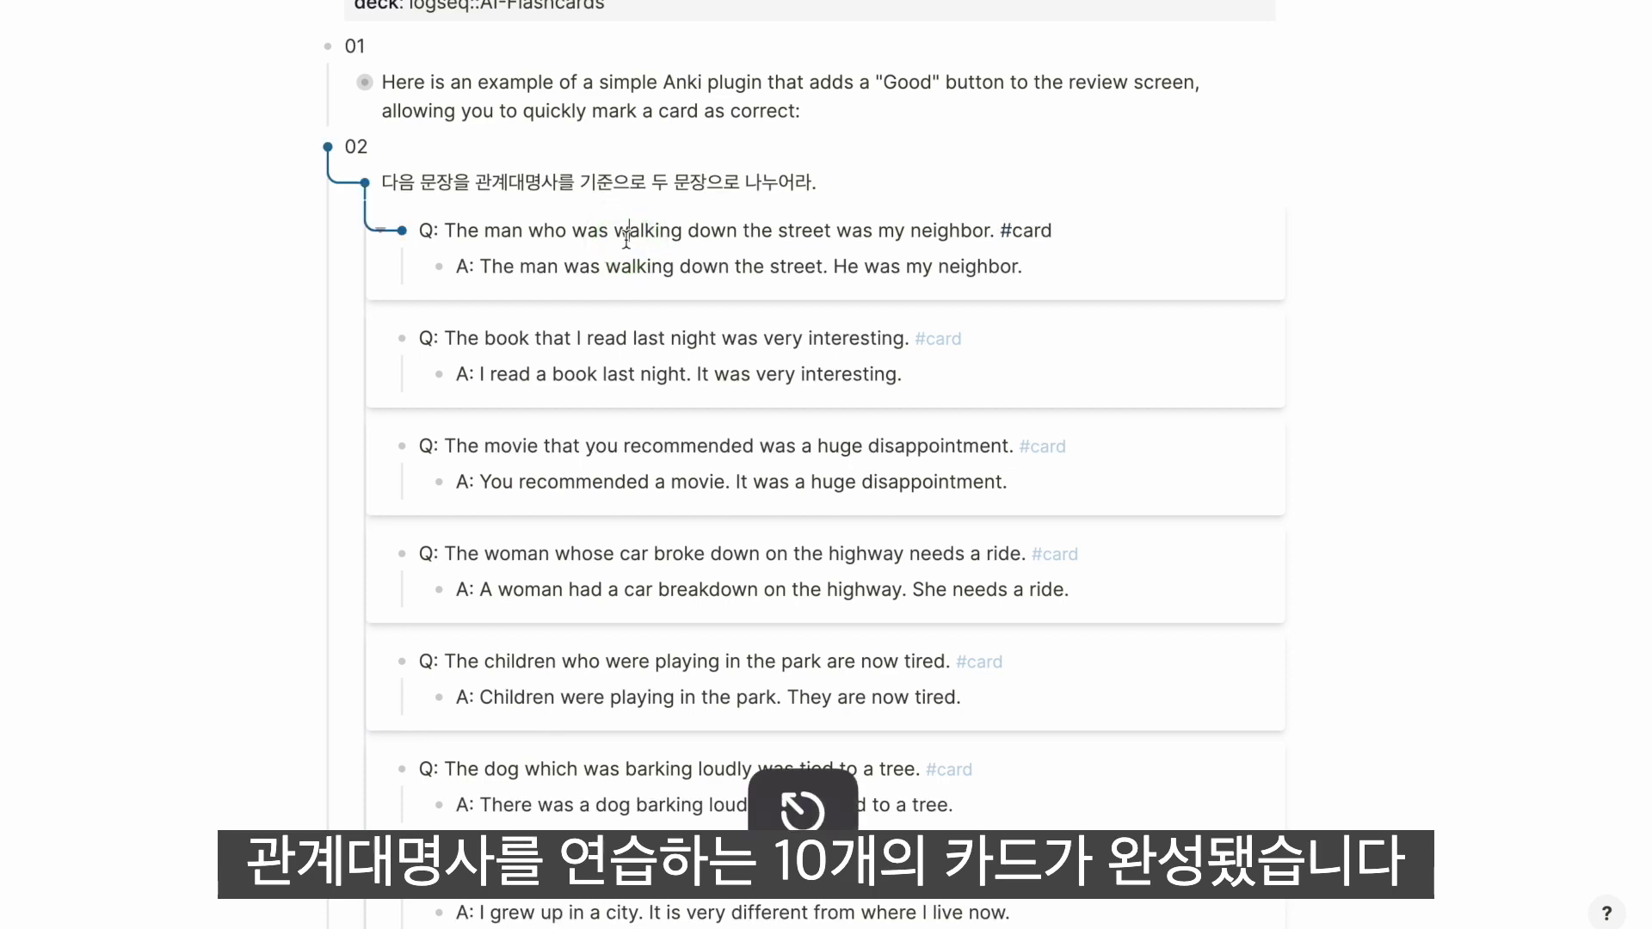
pyautogui.press('Escape')
pyautogui.hotkey('shift', 'Down')
pyautogui.hotkey('shift', 'Down')
pyautogui.hotkey('shift', 'Down')
pyautogui.hotkey('shift', 'Down')
pyautogui.hotkey('shift', 'Down')
pyautogui.hotkey('shift', 'Down')
pyautogui.hotkey('shift', 'Down')
pyautogui.hotkey('shift', 'Up')
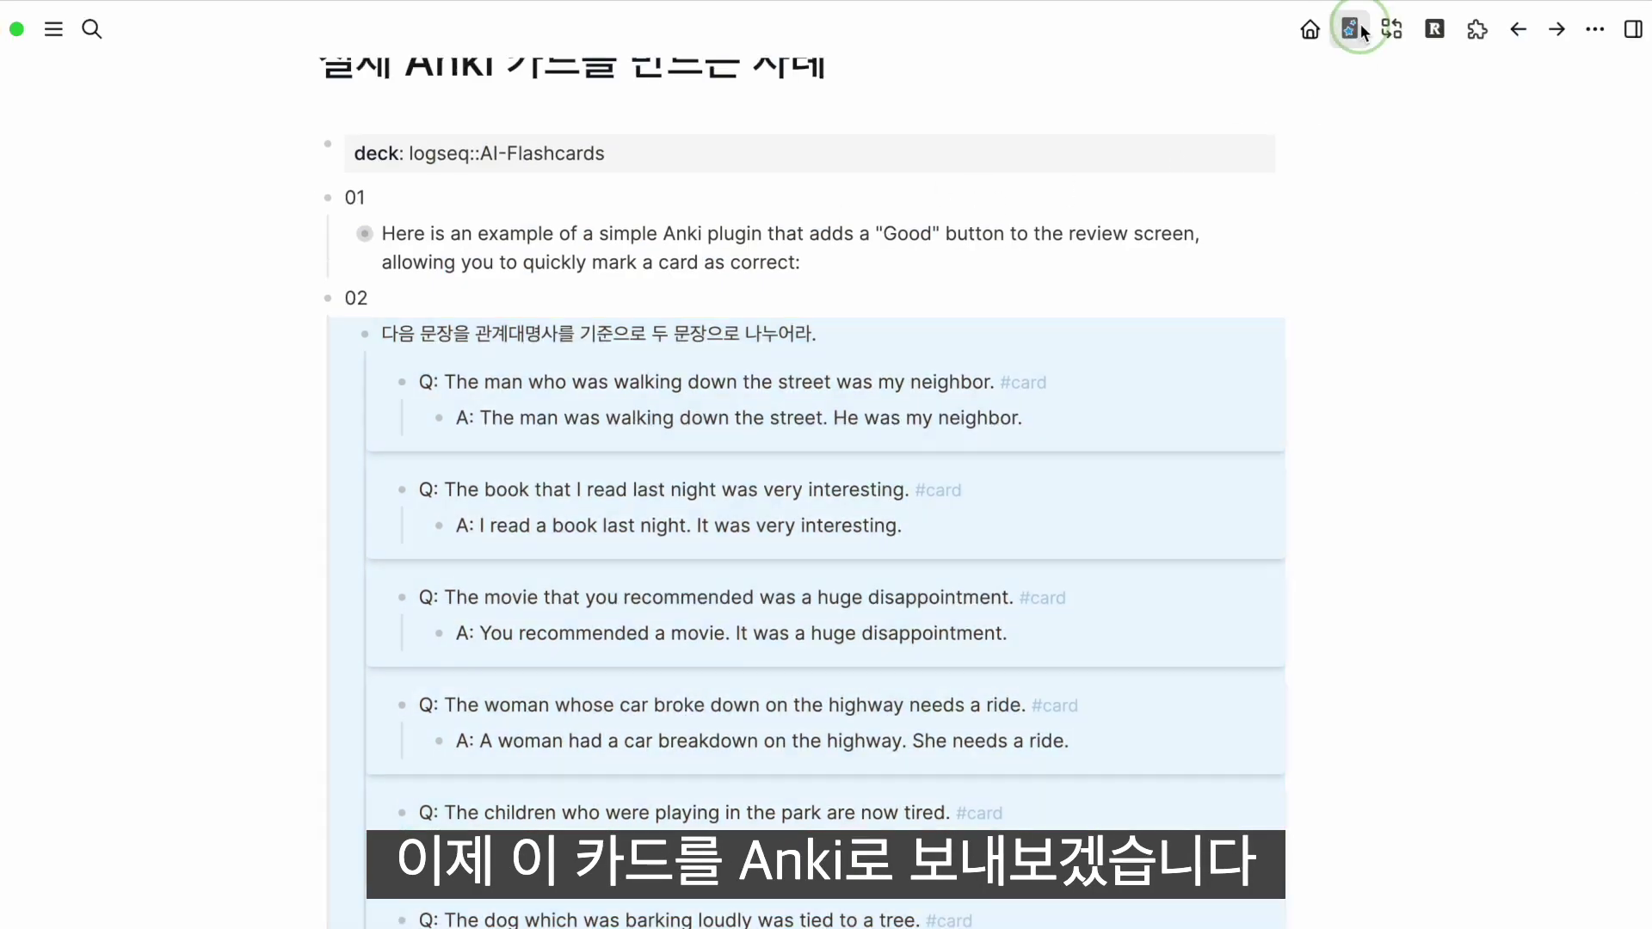
pyautogui.click(1350, 28)
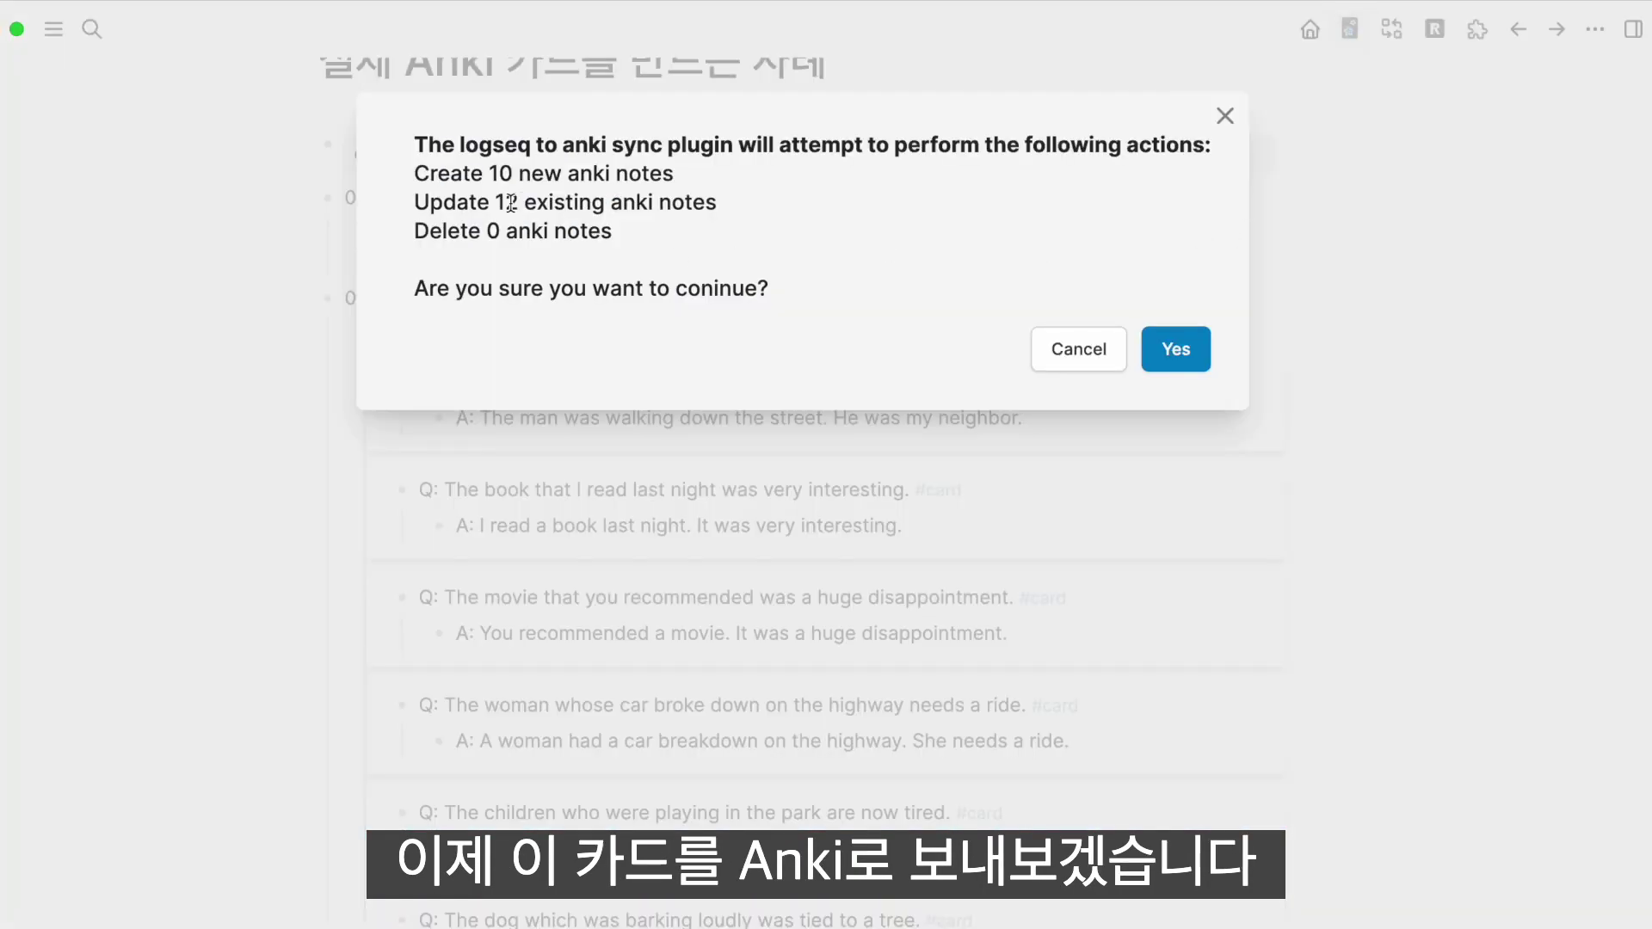
pyautogui.click(1059, 351)
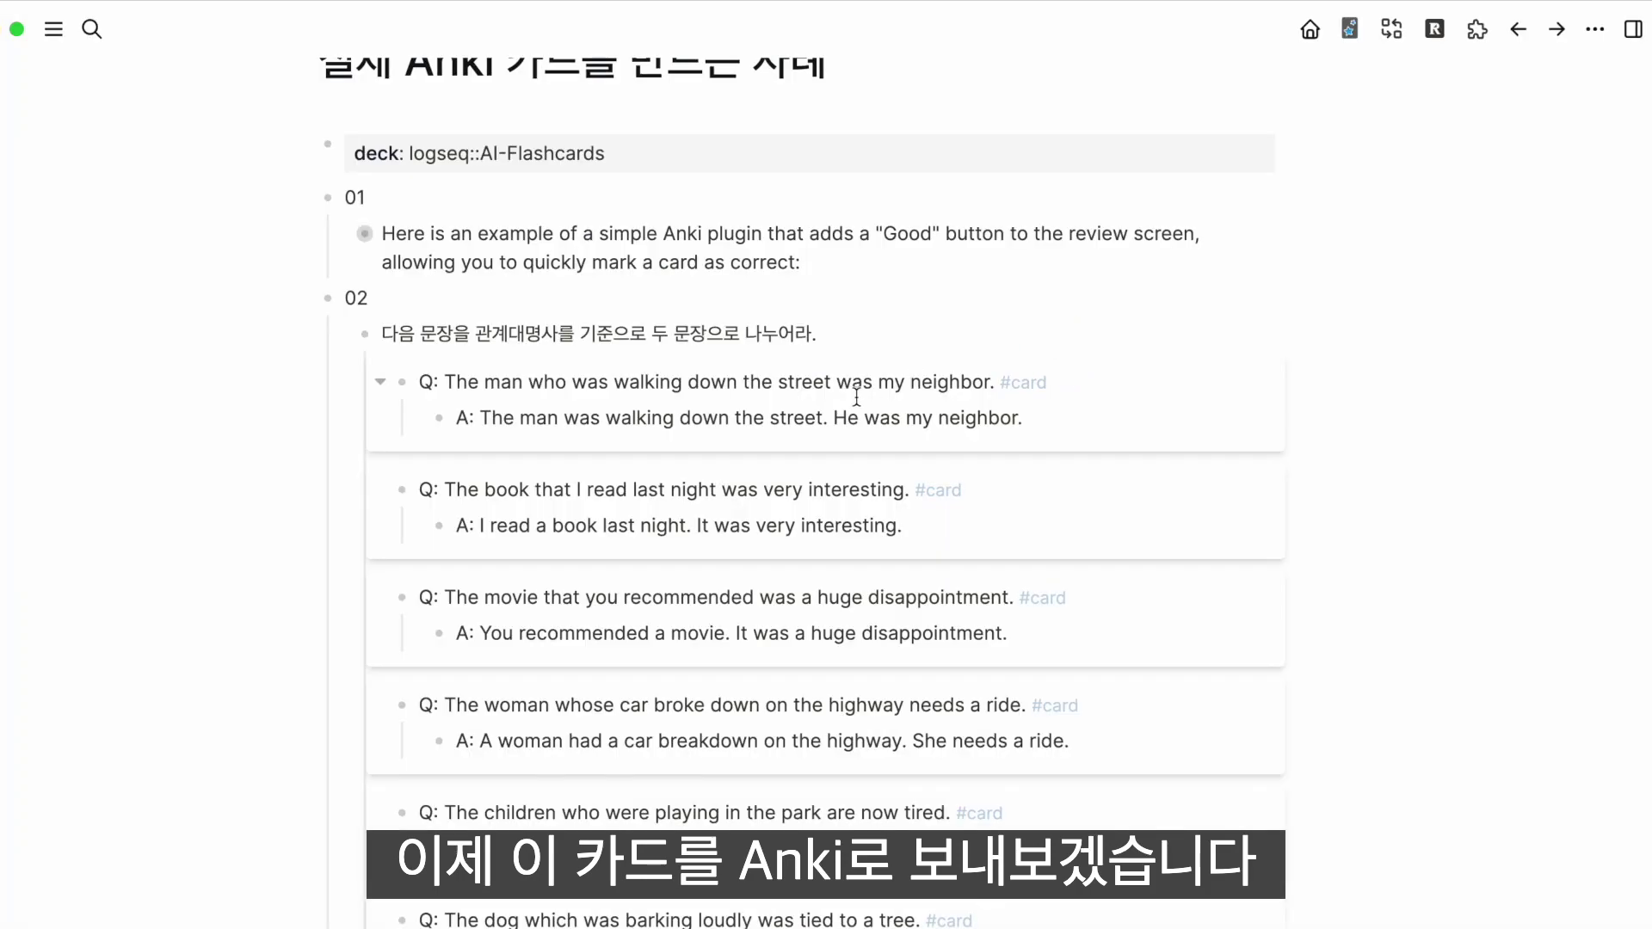
# Switch to ChatGPT and have it generate the relative pronoun Q and A cards again without the #card tag
pyautogui.press('super+Tab')
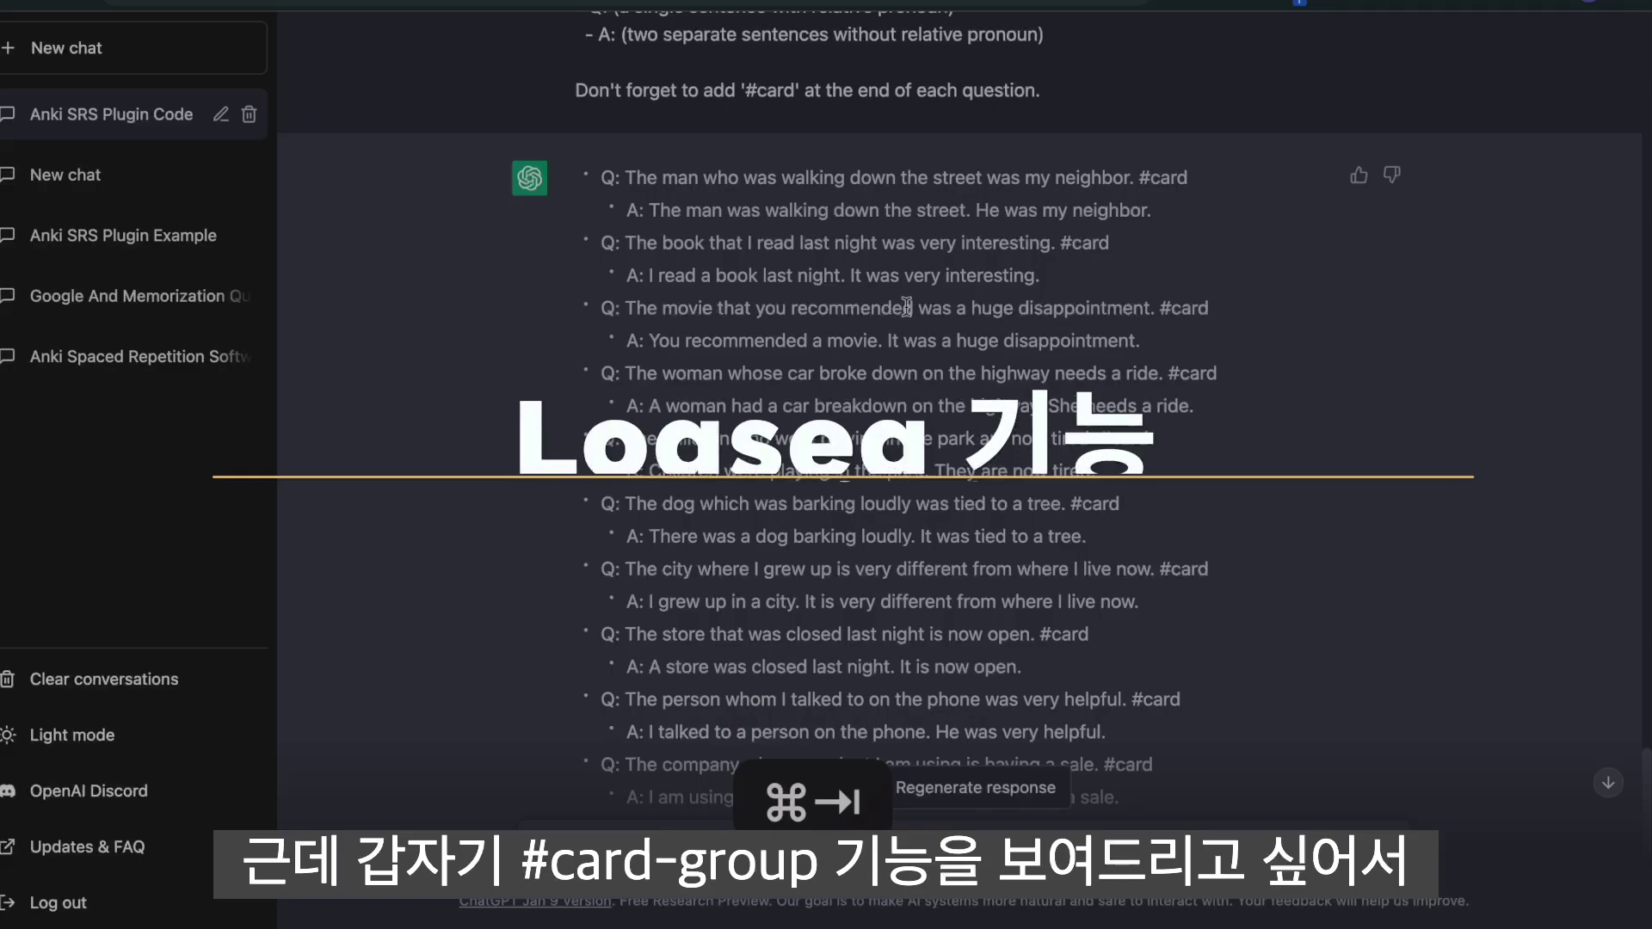
pyautogui.scroll(-3, 906, 306)
pyautogui.press('Left')
pyautogui.press('super+Right')
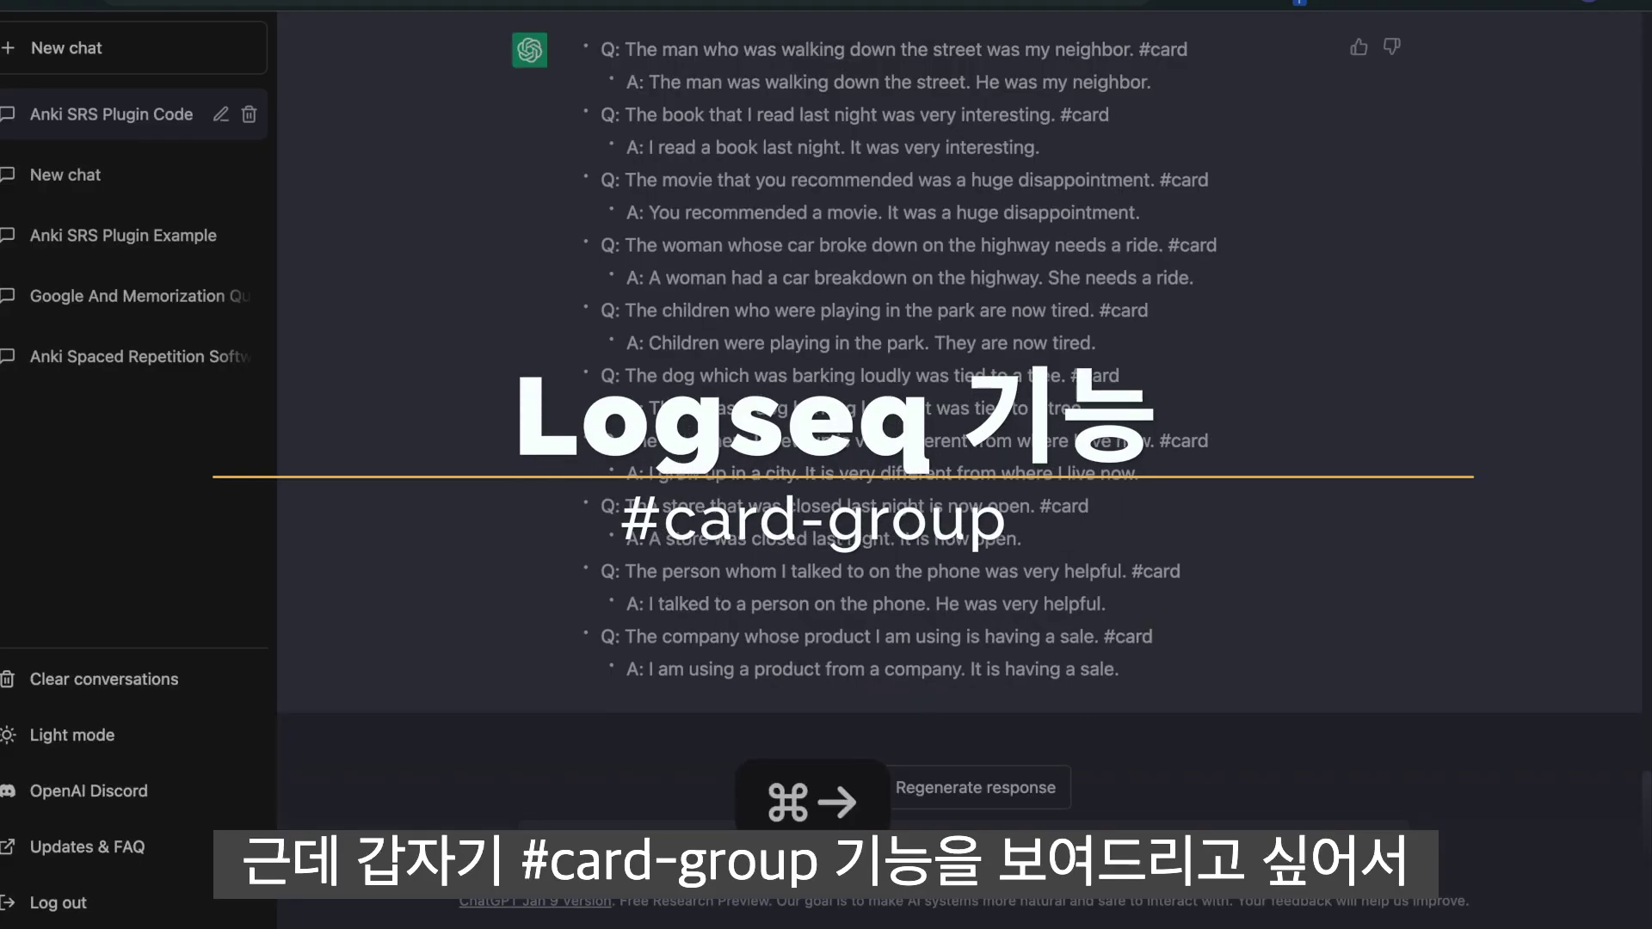
pyautogui.press('Return')
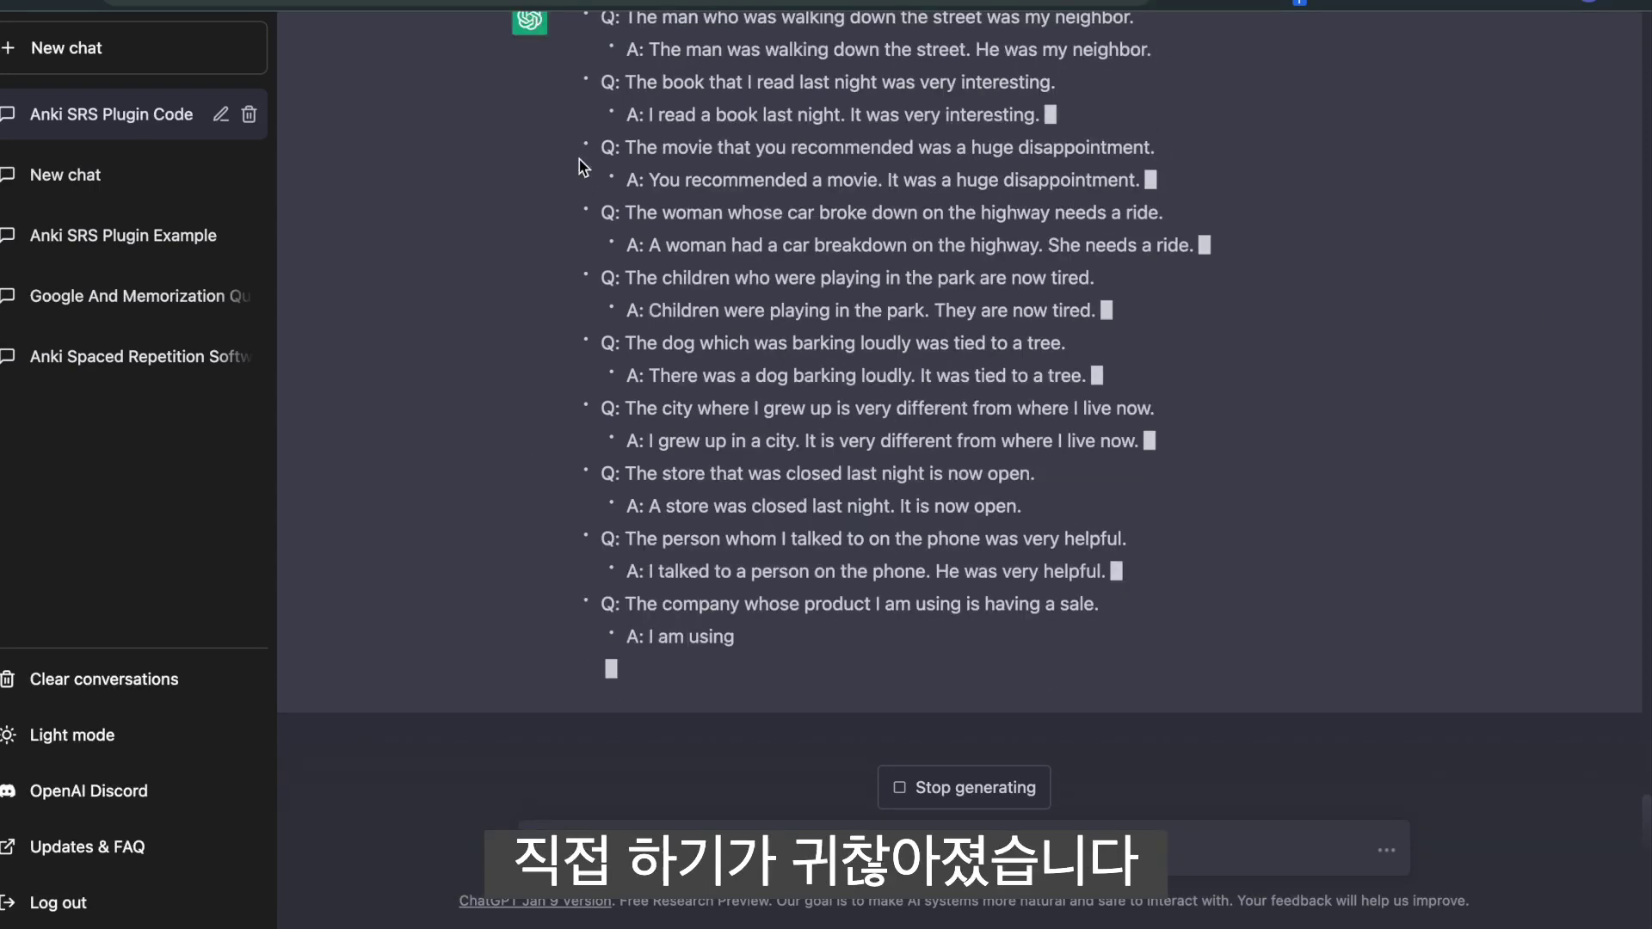
# Copy the regenerated cards and, in Logseq, replace the old #card blocks under the Korean instruction with them
pyautogui.moveTo(1119, 679); pyautogui.dragTo(596, 79)
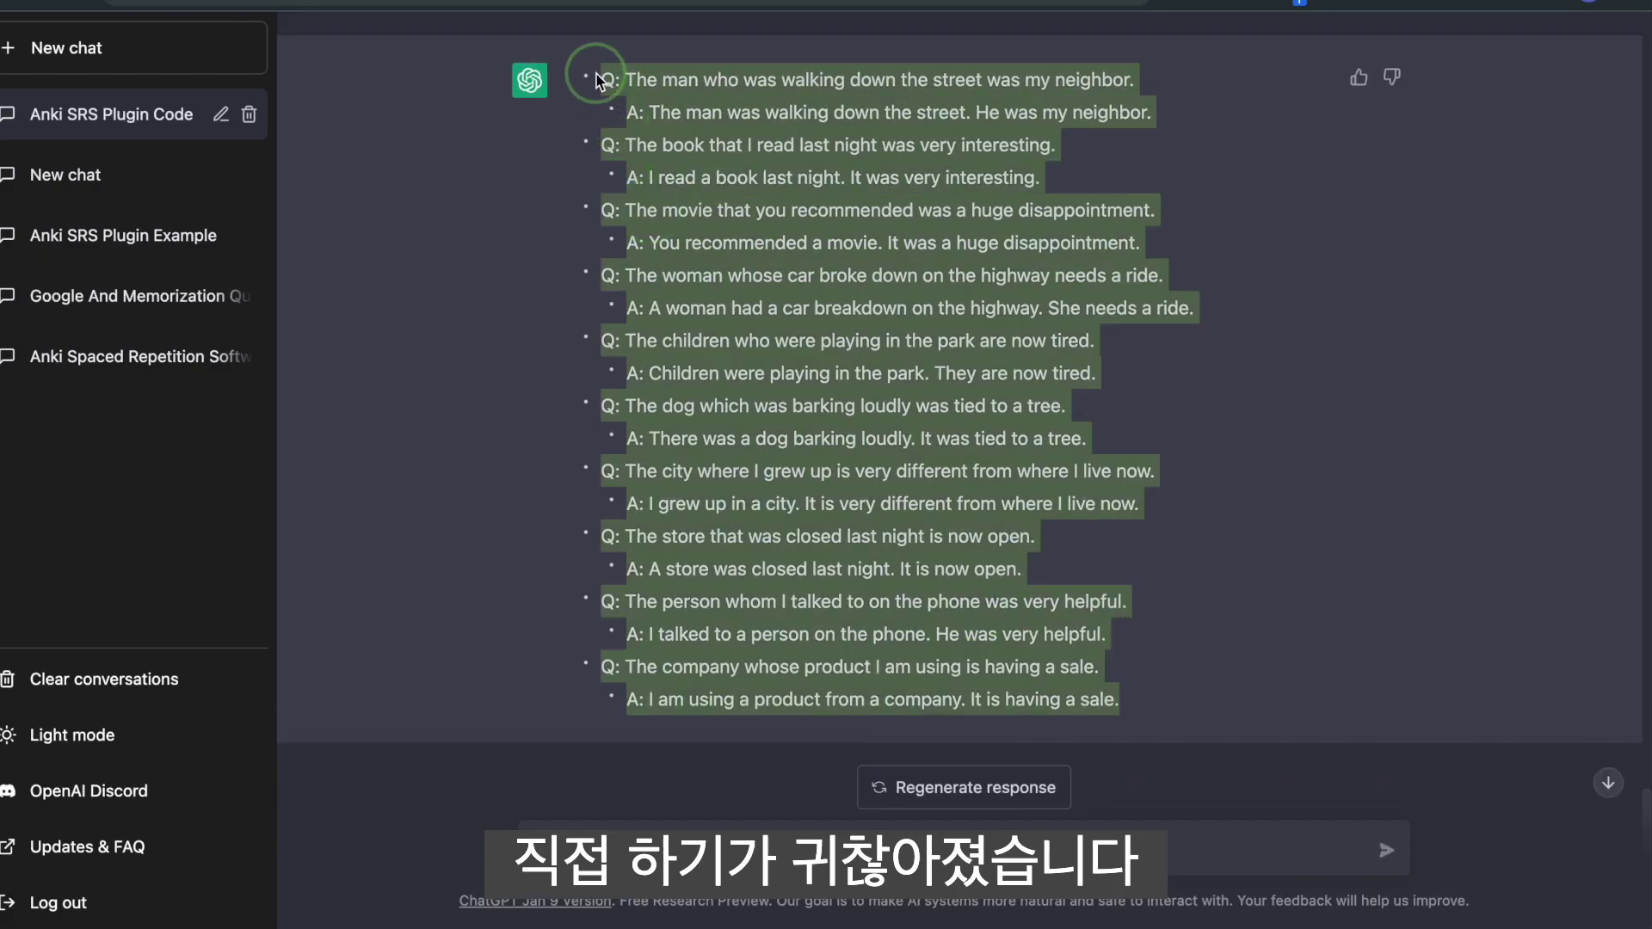
pyautogui.press('super+Tab')
pyautogui.press('Up')
pyautogui.hotkey('shift', 'Down')
pyautogui.hotkey('shift', 'Down')
pyautogui.hotkey('shift', 'Down')
pyautogui.hotkey('shift', 'Down')
pyautogui.hotkey('shift', 'Down')
pyautogui.hotkey('shift', 'Down')
pyautogui.hotkey('shift', 'Down')
pyautogui.hotkey('shift', 'Down')
pyautogui.hotkey('shift', 'Down')
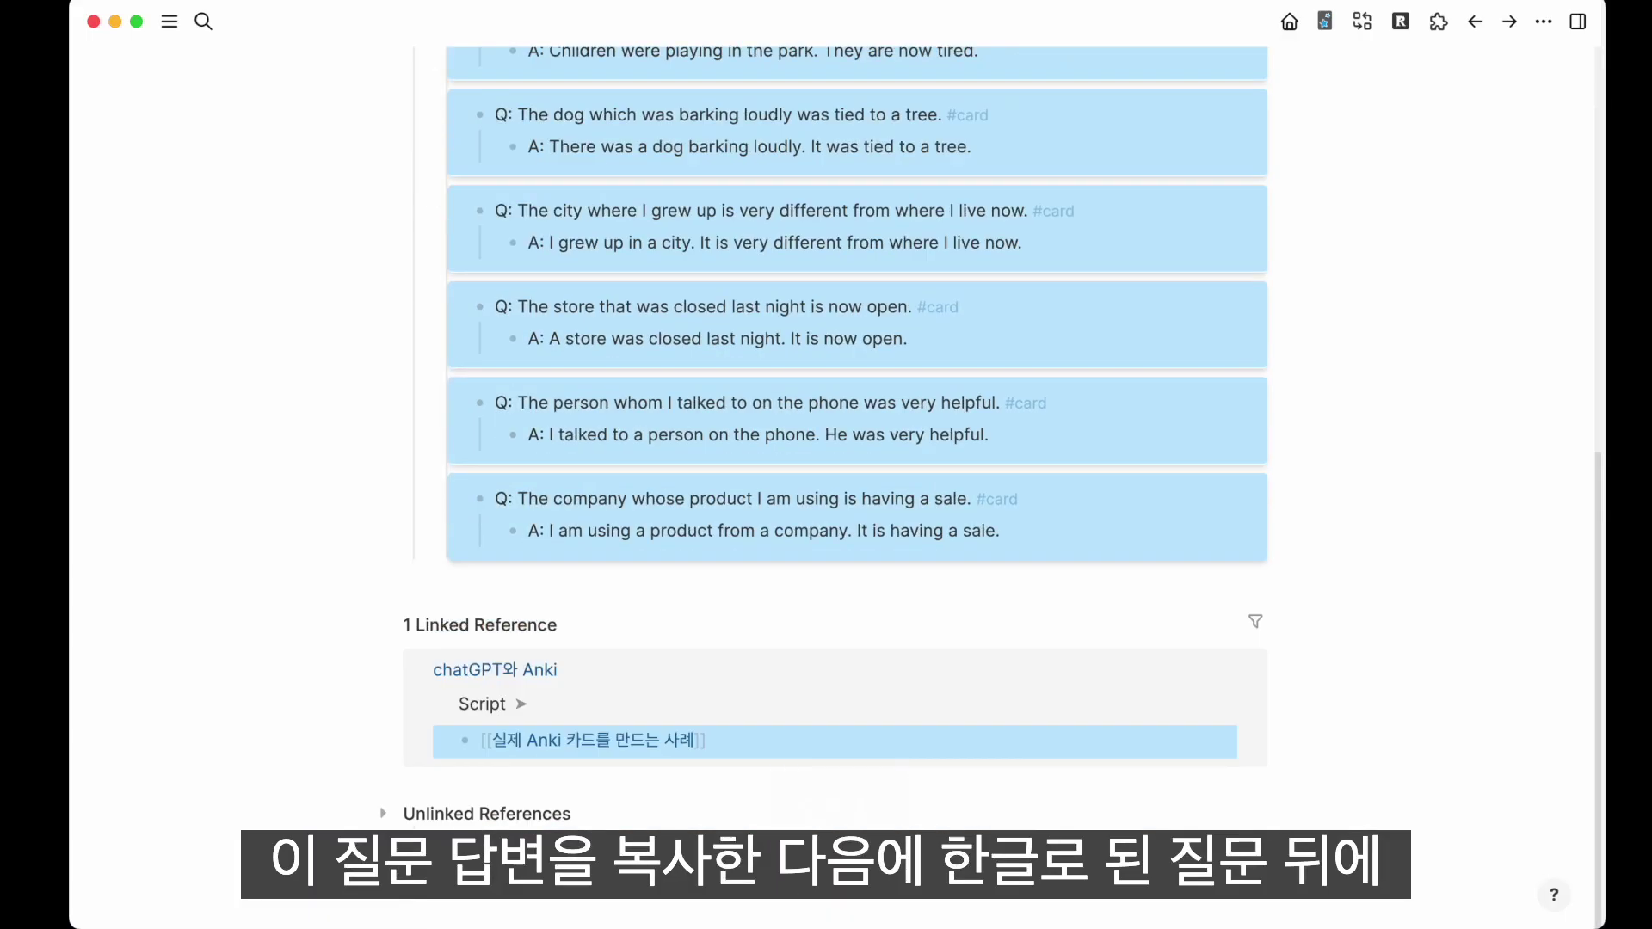
pyautogui.hotkey('shift', 'Up')
pyautogui.press('BackSpace')
pyautogui.click(925, 340)
pyautogui.press('super+v')
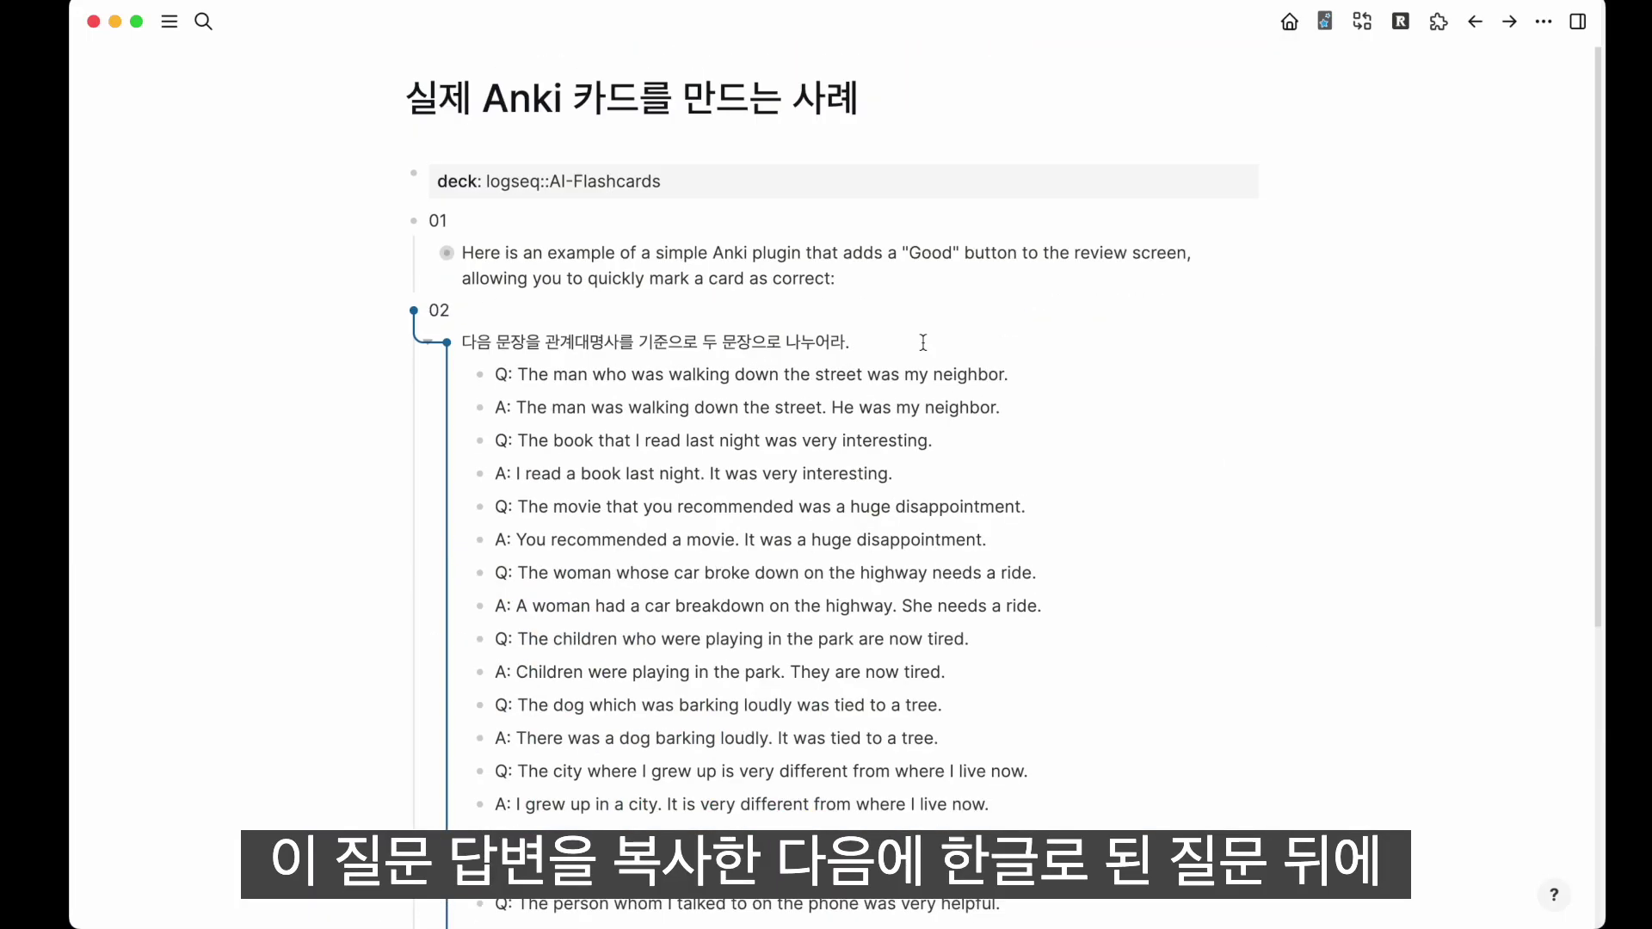
# Nest every answer block of the newly pasted untagged list under its question block
pyautogui.press('Escape')
pyautogui.press('Down')
pyautogui.press('Down')
pyautogui.press('Tab')
pyautogui.press('Down')
pyautogui.press('Down')
pyautogui.press('Tab')
pyautogui.press('Down')
pyautogui.press('Down')
pyautogui.press('Tab')
pyautogui.press('Down')
pyautogui.press('Down')
pyautogui.press('Tab')
pyautogui.press('Down')
pyautogui.press('Down')
pyautogui.press('Tab')
pyautogui.press('Down')
pyautogui.press('Down')
pyautogui.press('Tab')
pyautogui.press('Down')
pyautogui.press('Down')
pyautogui.press('Tab')
pyautogui.press('Down')
pyautogui.press('Down')
pyautogui.press('Tab')
pyautogui.press('Down')
pyautogui.press('Down')
pyautogui.press('Tab')
pyautogui.press('Down')
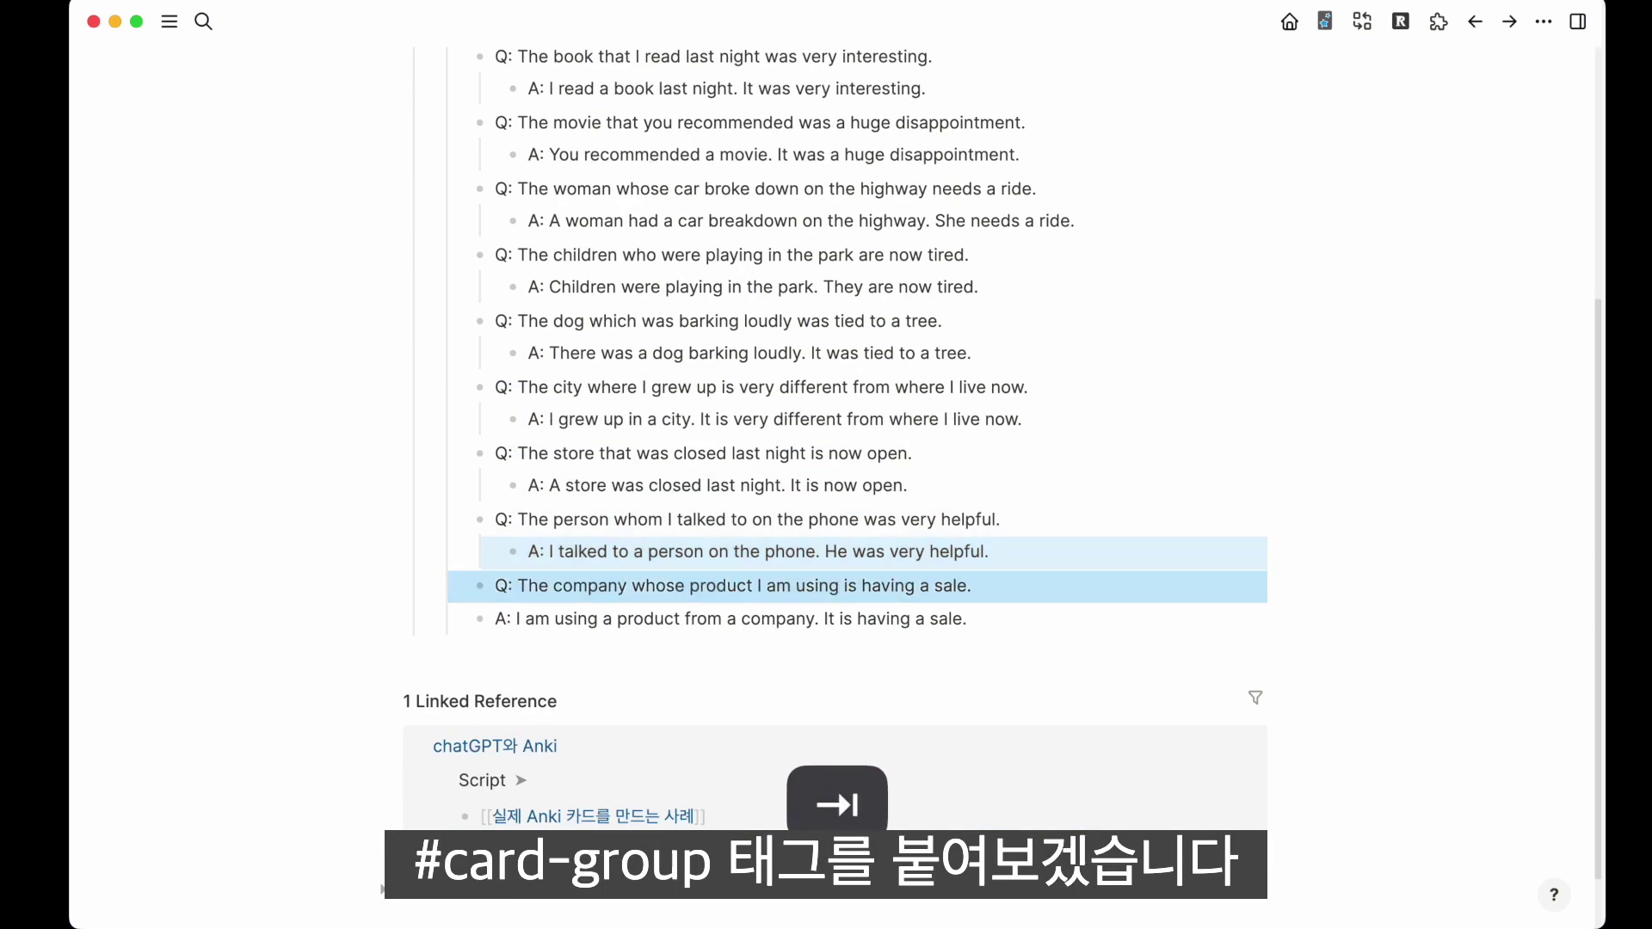
pyautogui.press('Down')
pyautogui.press('Tab')
# Add the tag #card-group to the end of the Korean instruction block under 02
pyautogui.scroll(5, 826, 430)
pyautogui.click(1007, 217)
pyautogui.write('#ca')
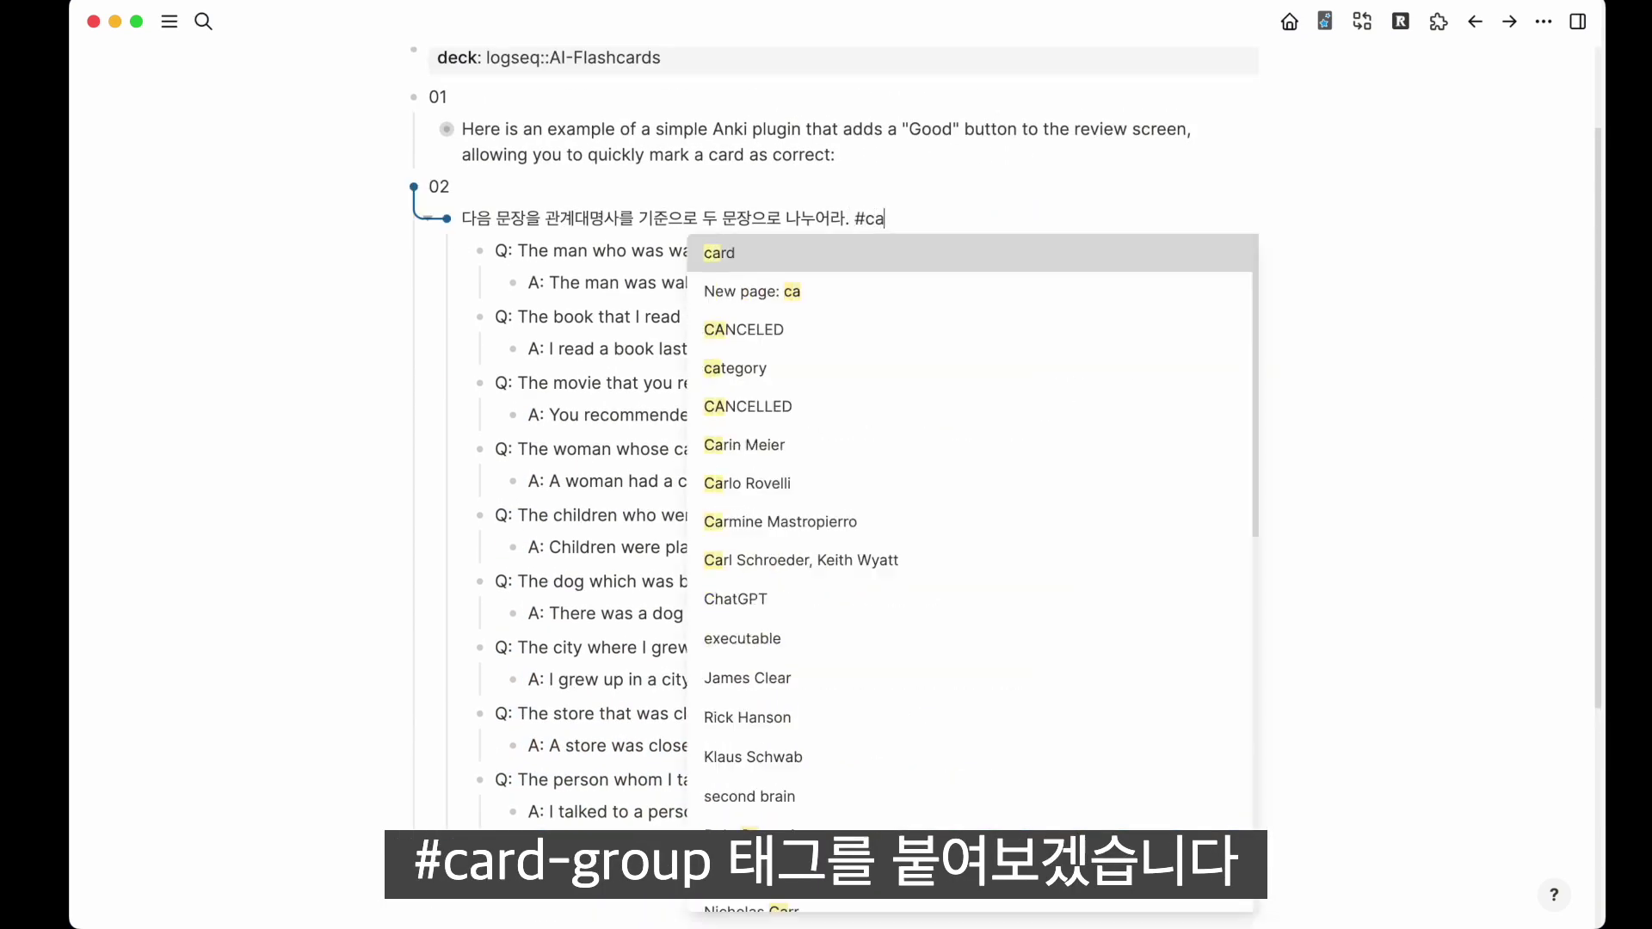
pyautogui.write('rd-group')
pyautogui.press('Return')
pyautogui.press('Escape')
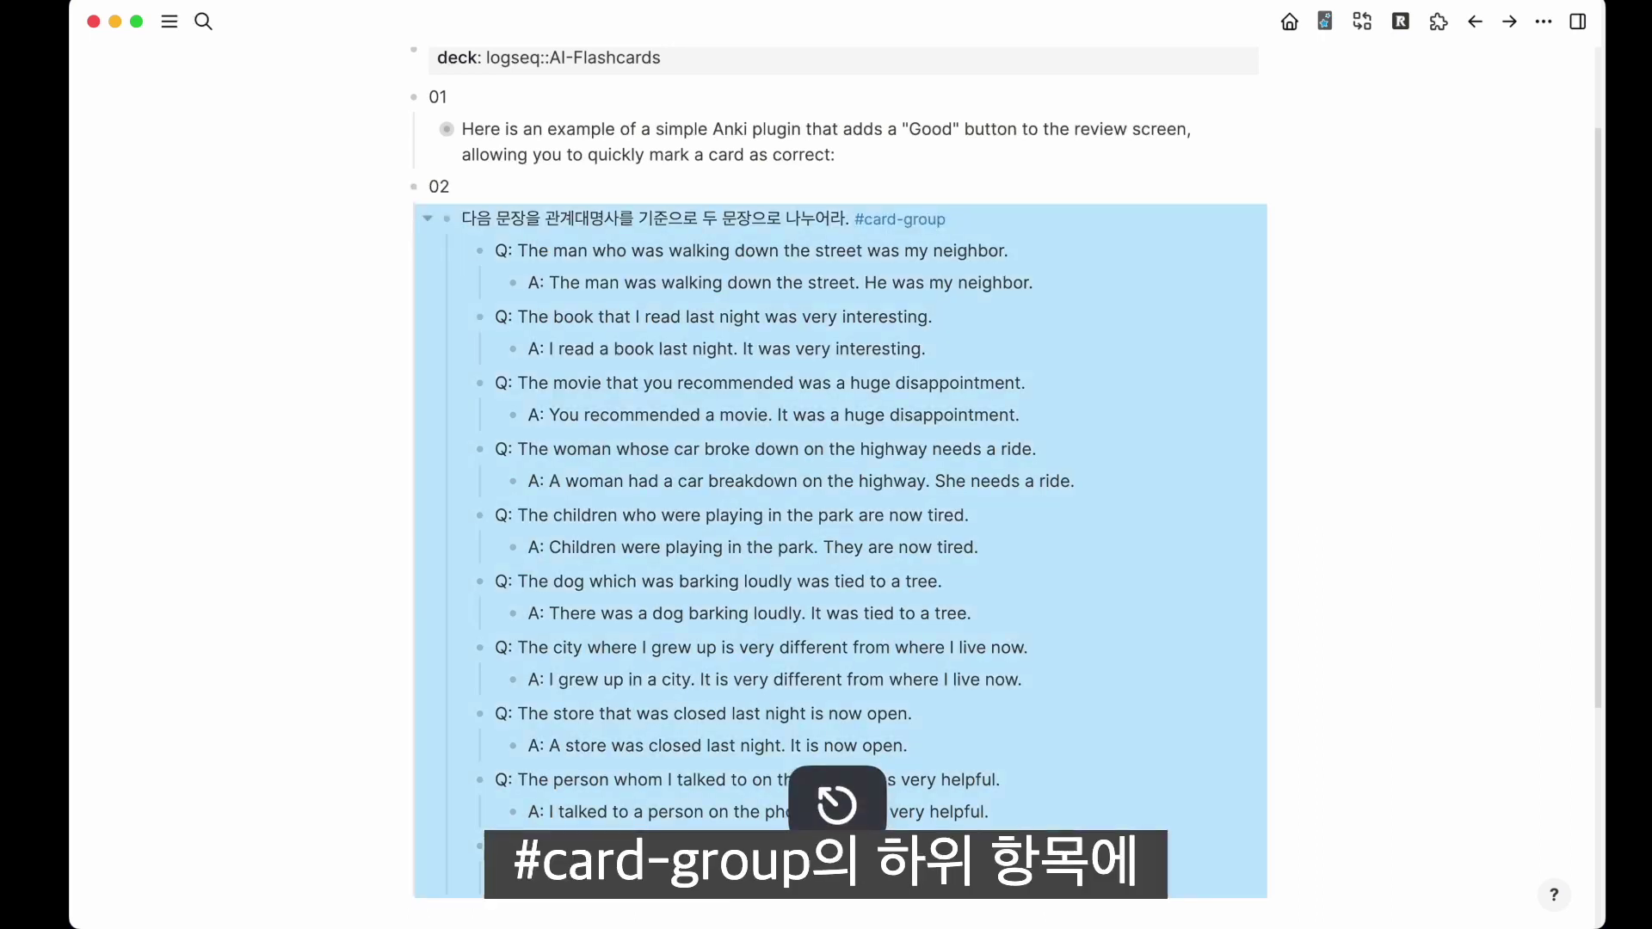
pyautogui.scroll(1, 1148, 188)
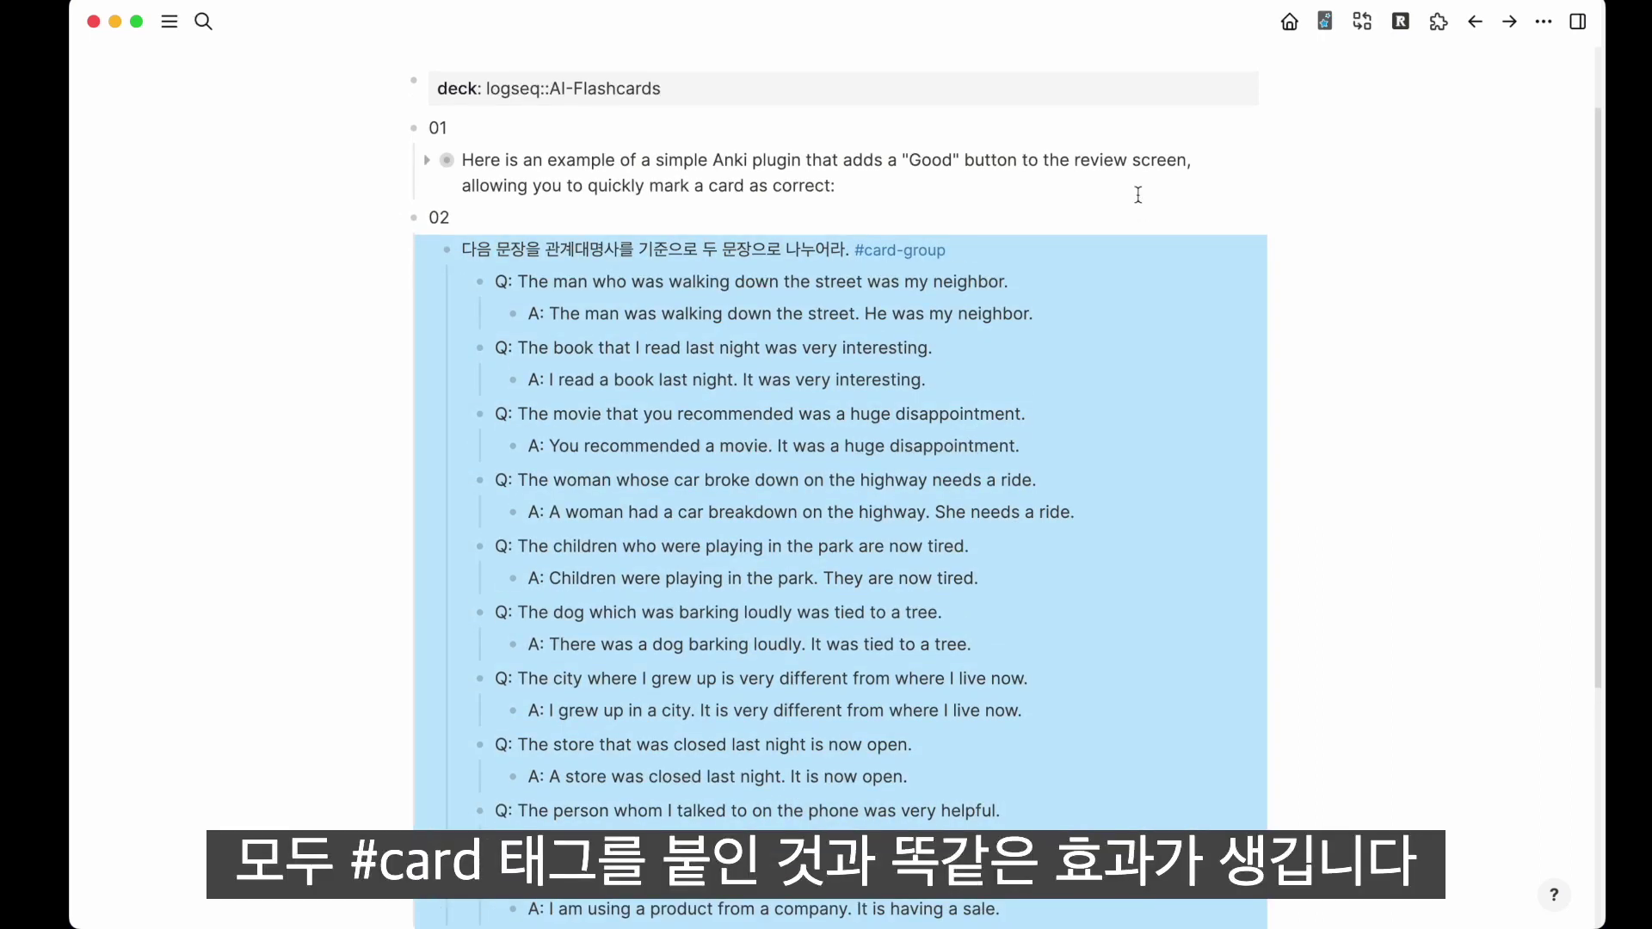
# Add the property "deck:: logseq::AI-Flashcards::English" to block 02
pyautogui.click(1138, 194)
pyautogui.press('Down')
pyautogui.hotkey('shift', 'Return')
pyautogui.write('deck: ')
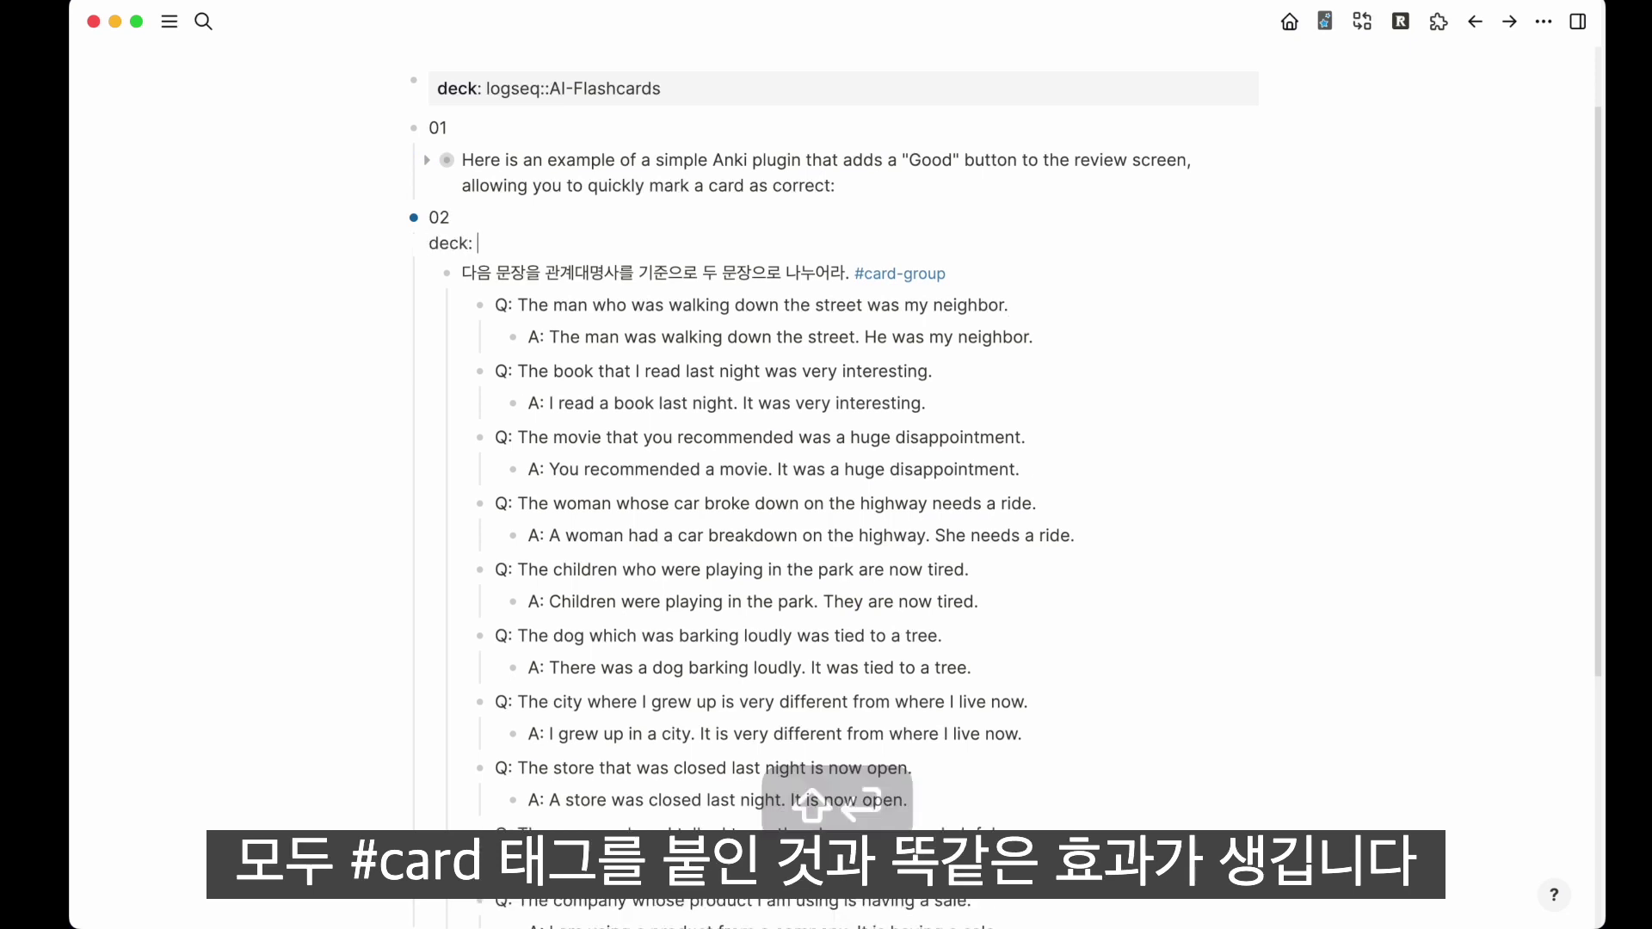
pyautogui.write('logseq::AI-Flashcards::English')
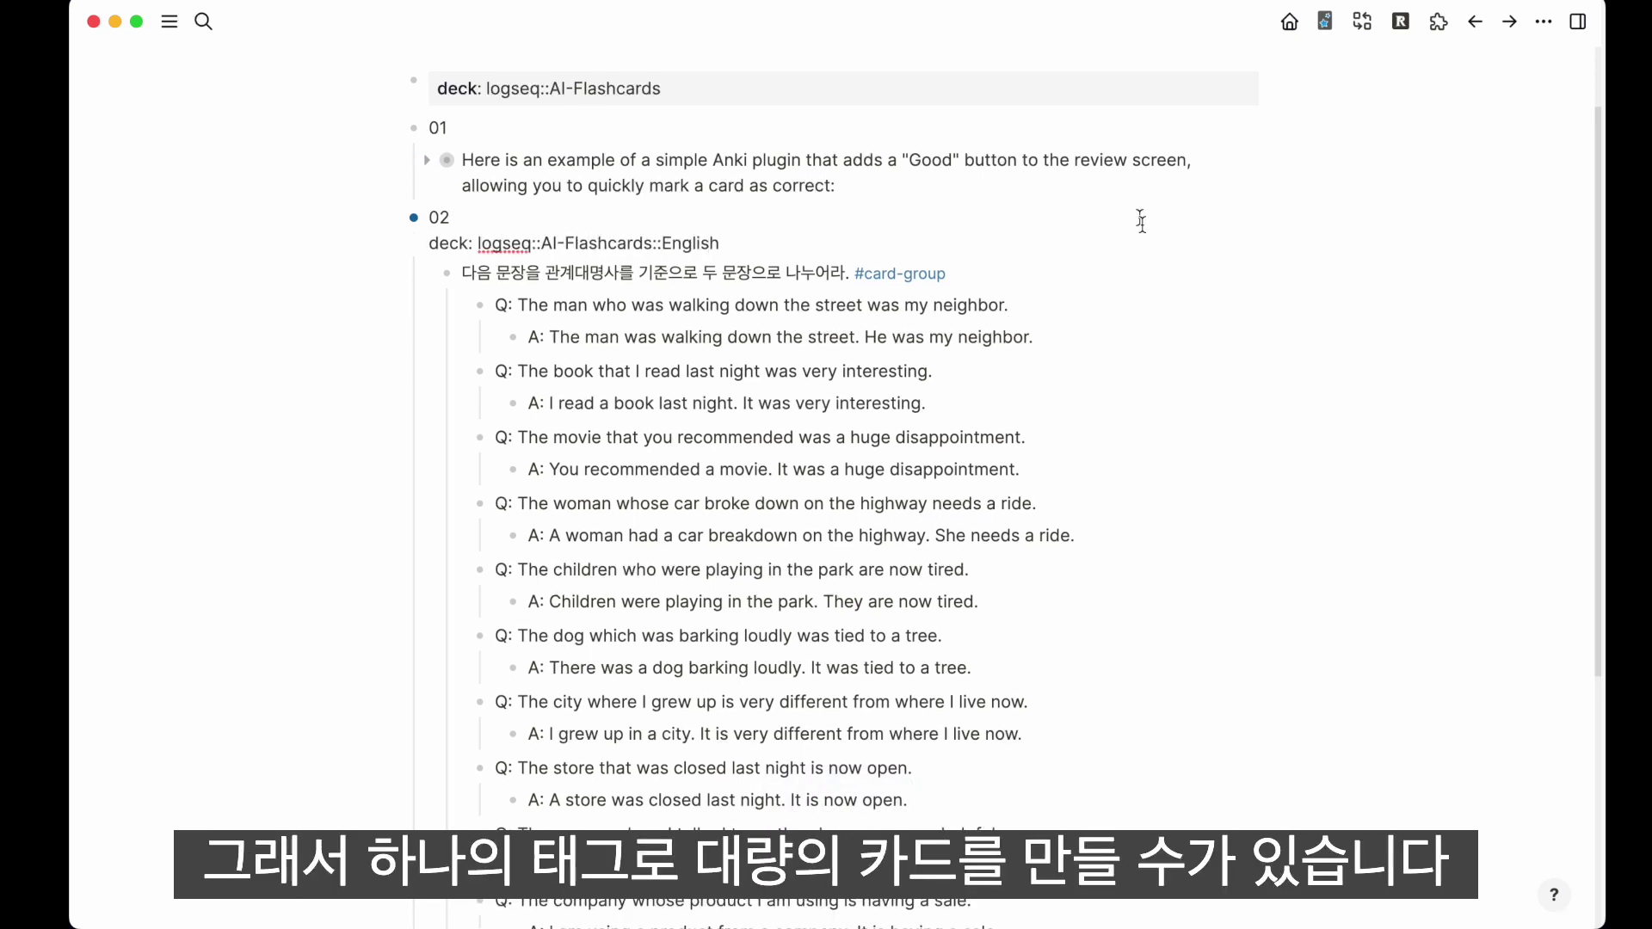
pyautogui.press('Escape')
pyautogui.click(1092, 243)
pyautogui.hotkey('alt', 'Right')
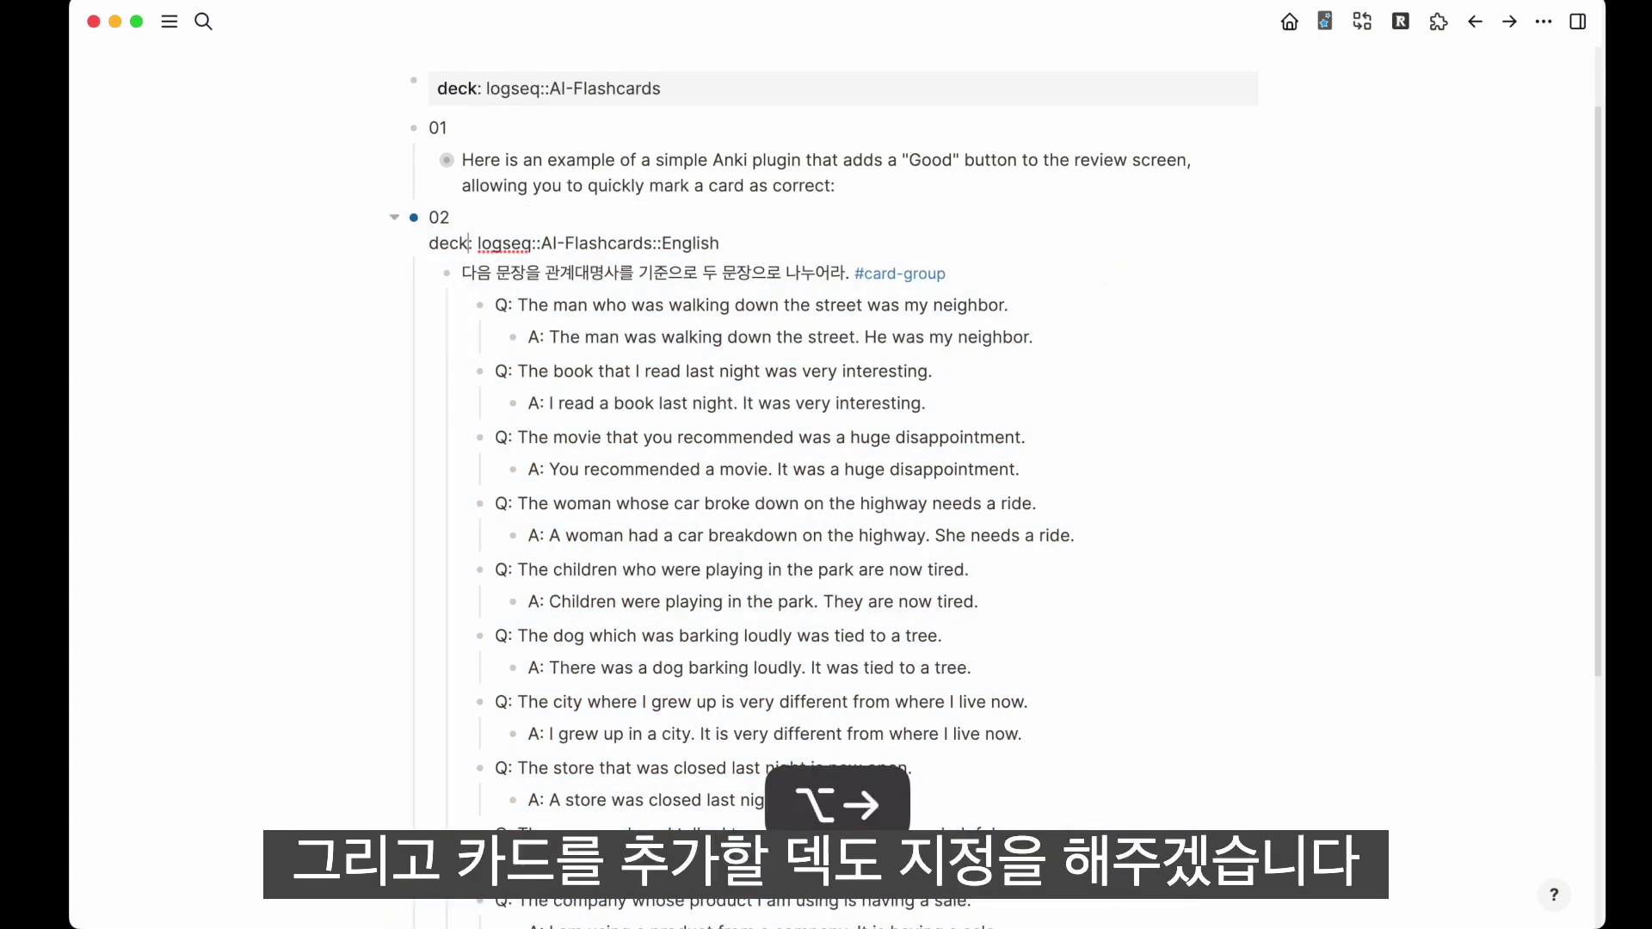
pyautogui.write('"')
pyautogui.press('Escape')
# Sync the cards to Anki, accept the planned note changes and expand the AI-Flashcards deck in Anki
pyautogui.click(1326, 22)
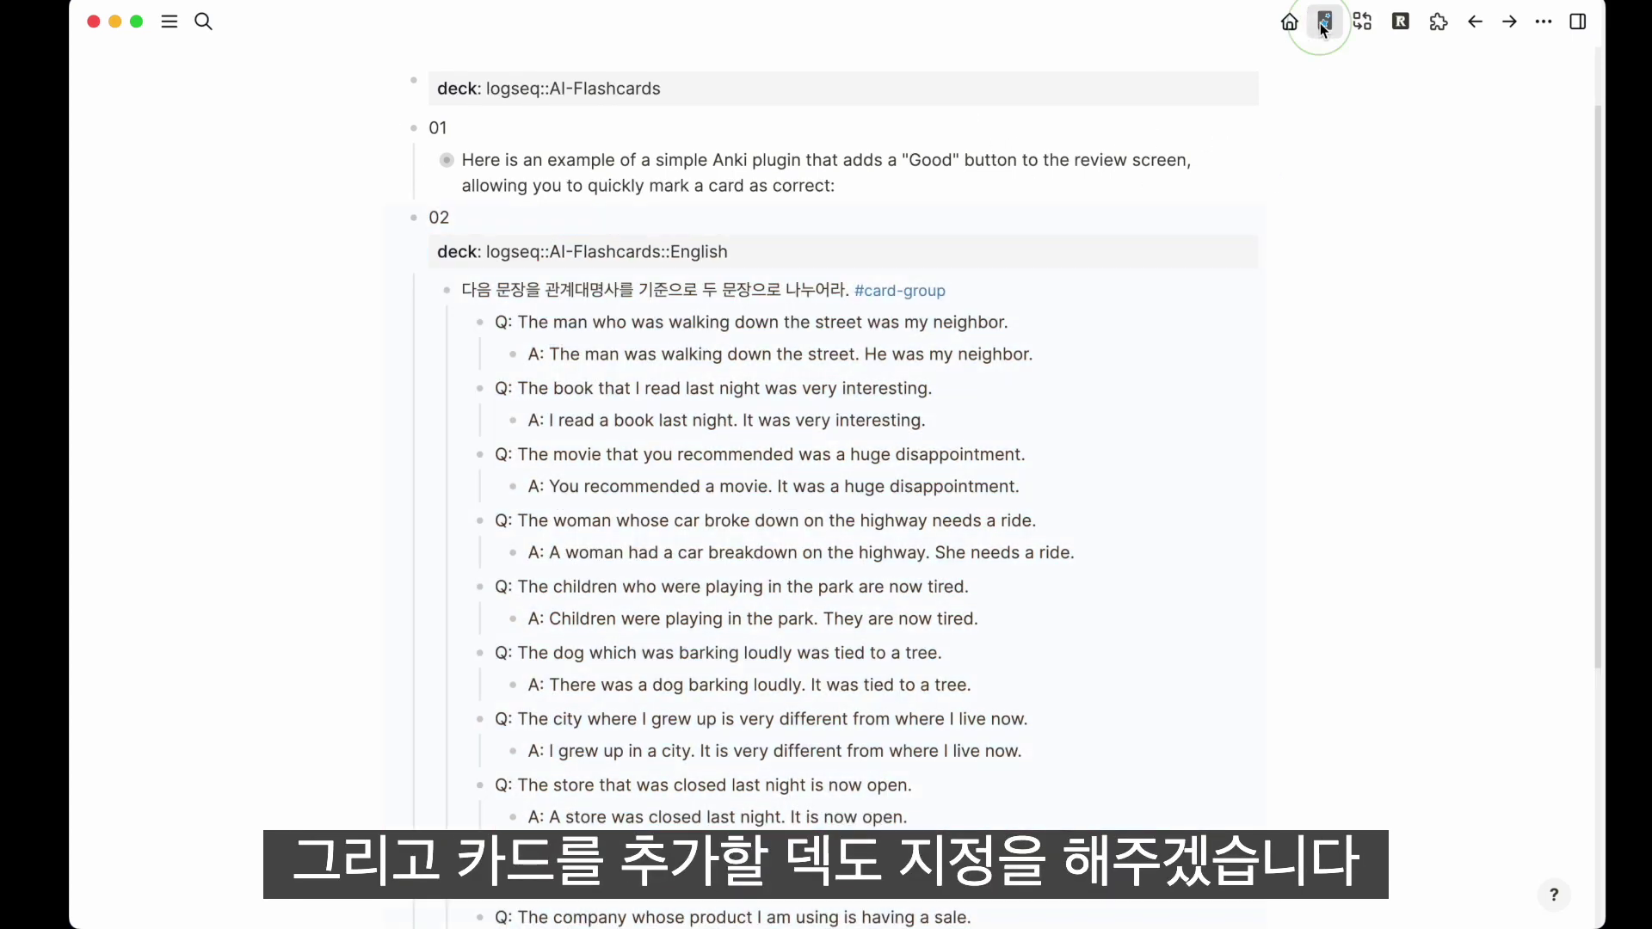
pyautogui.click(1169, 306)
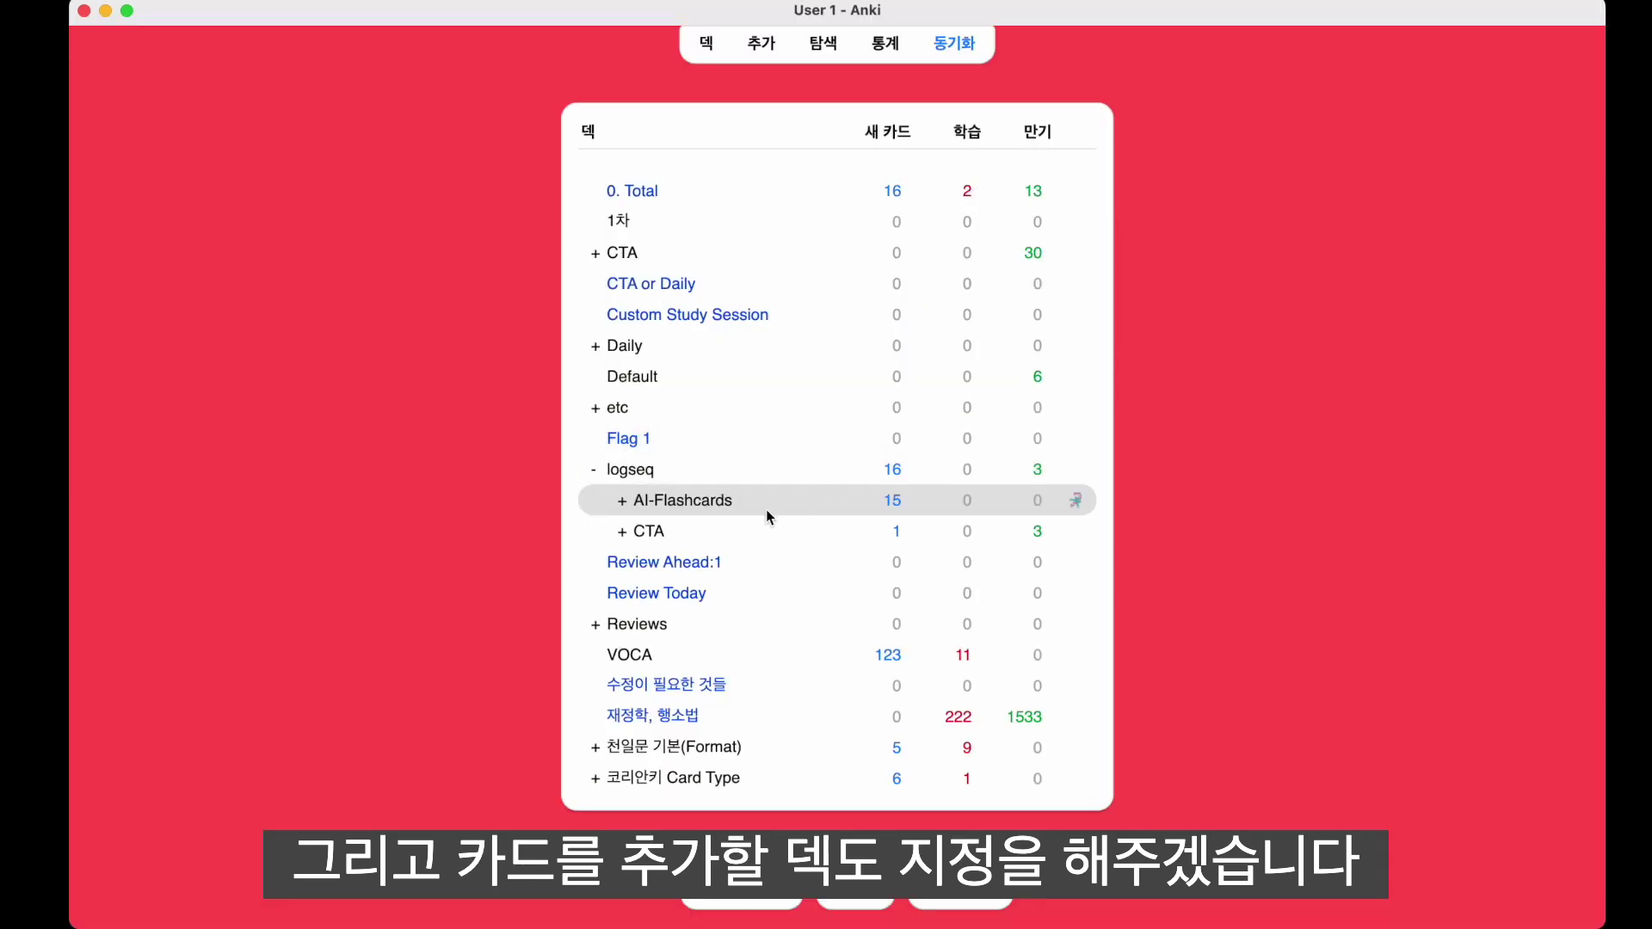
pyautogui.click(621, 502)
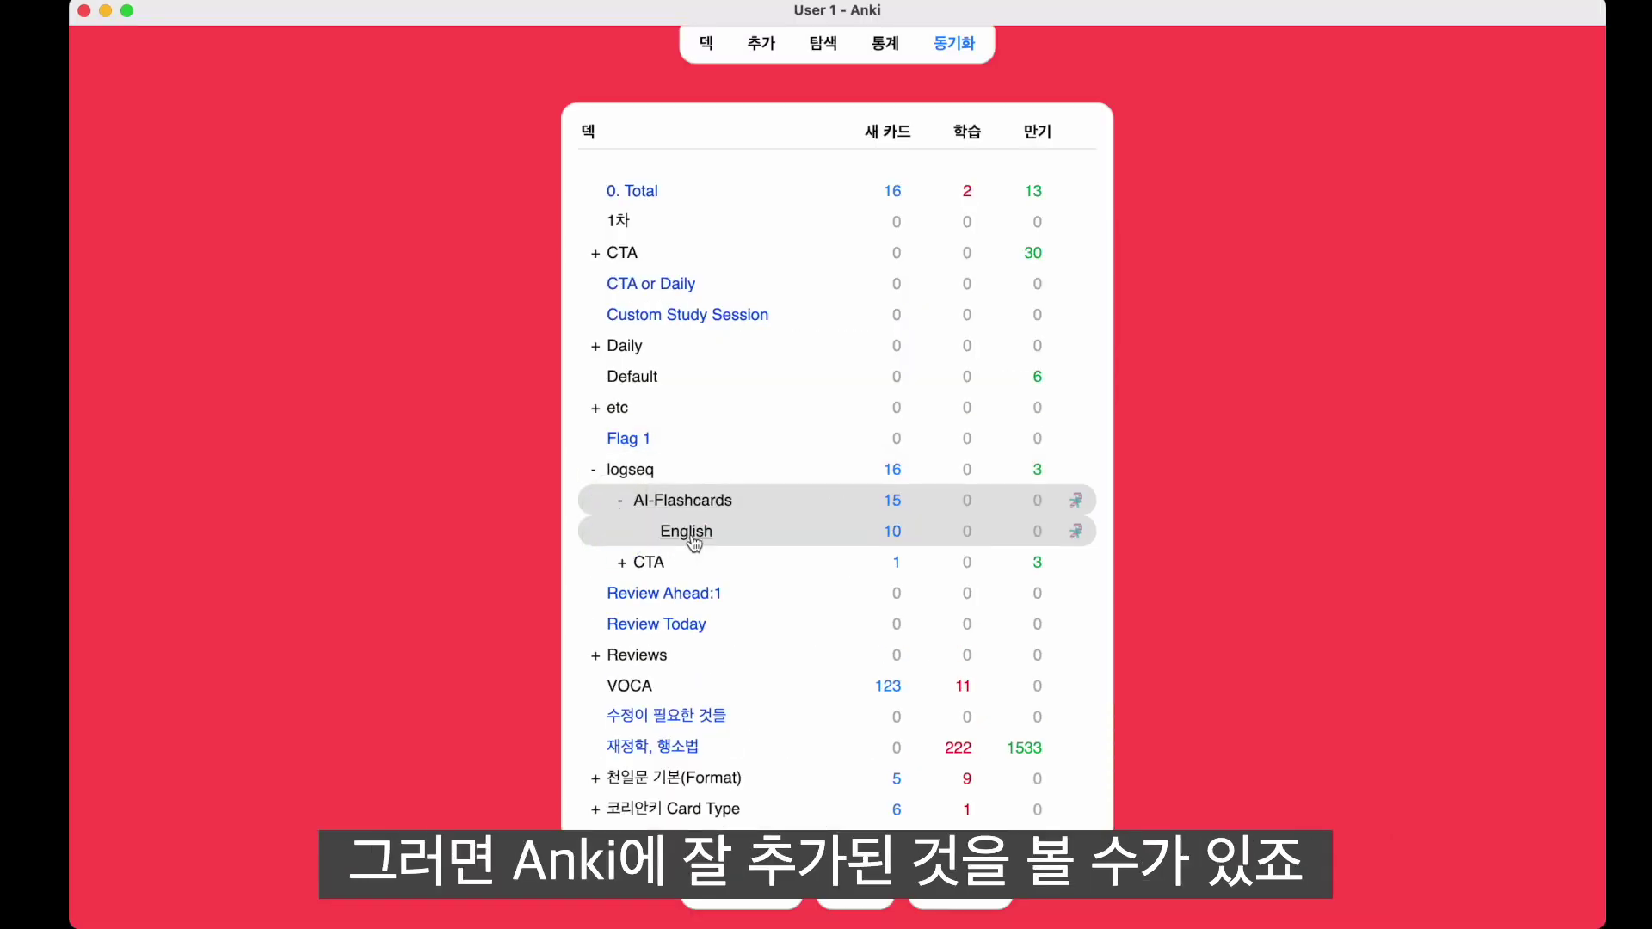
# Switch to Logseq and change the page's deck property to logseq::AI-Flashcards::python
pyautogui.press('super+Tab')
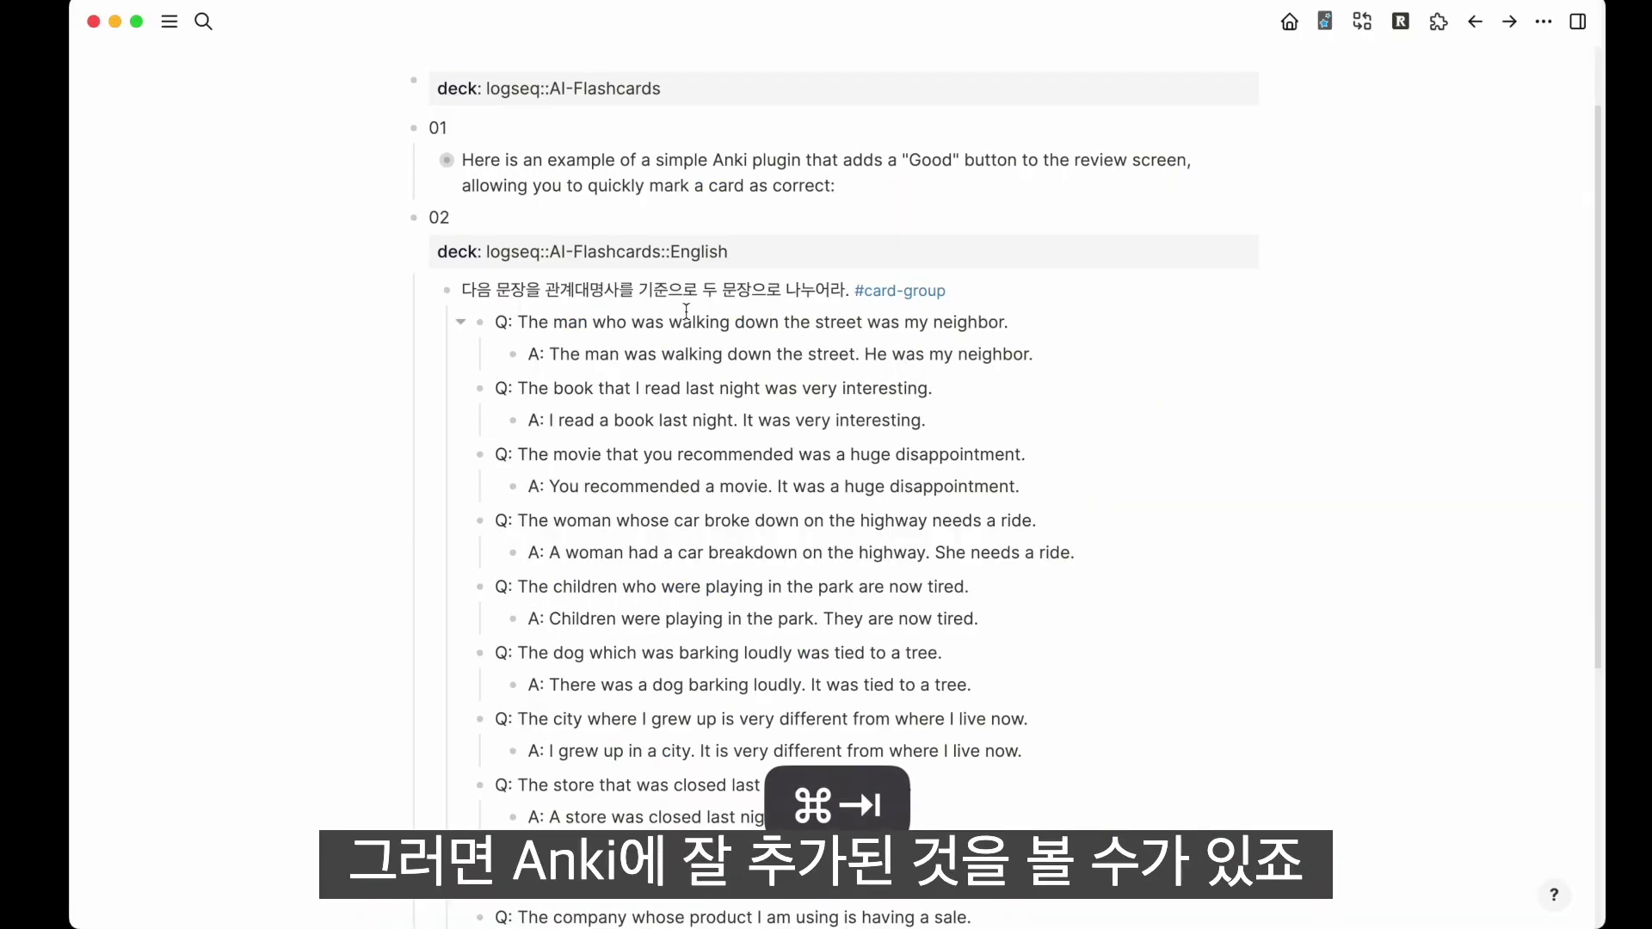
pyautogui.click(711, 183)
pyautogui.write(':')
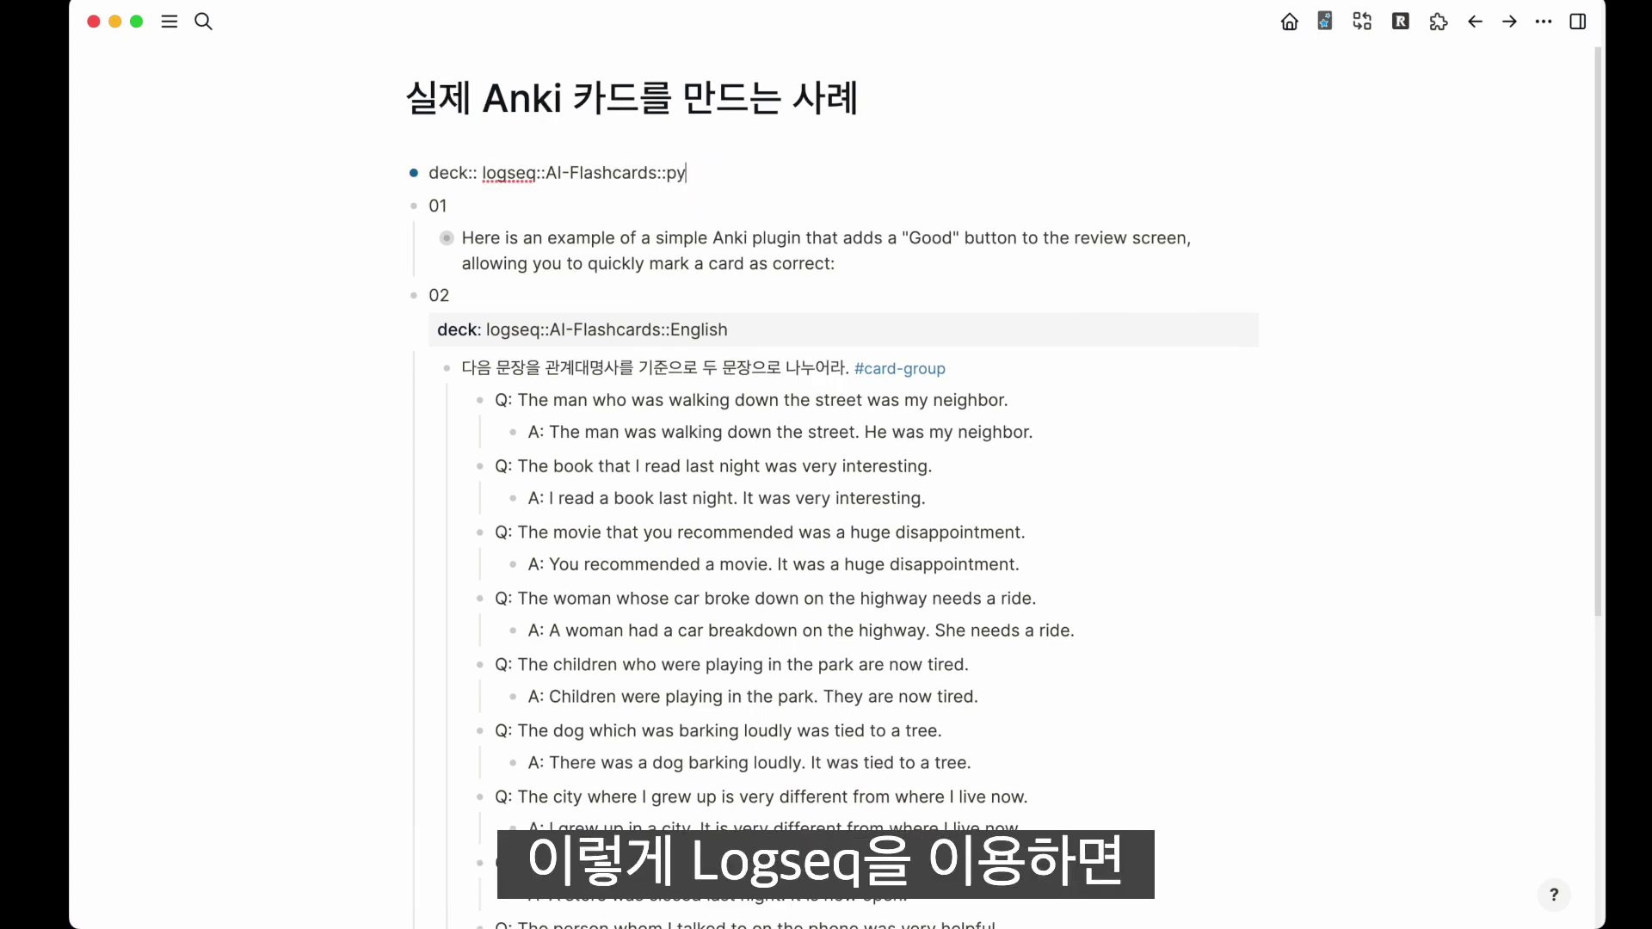
pyautogui.press('Escape')
# Sync the changed page deck to Anki, accept the planned note changes and switch to Anki
pyautogui.click(1326, 24)
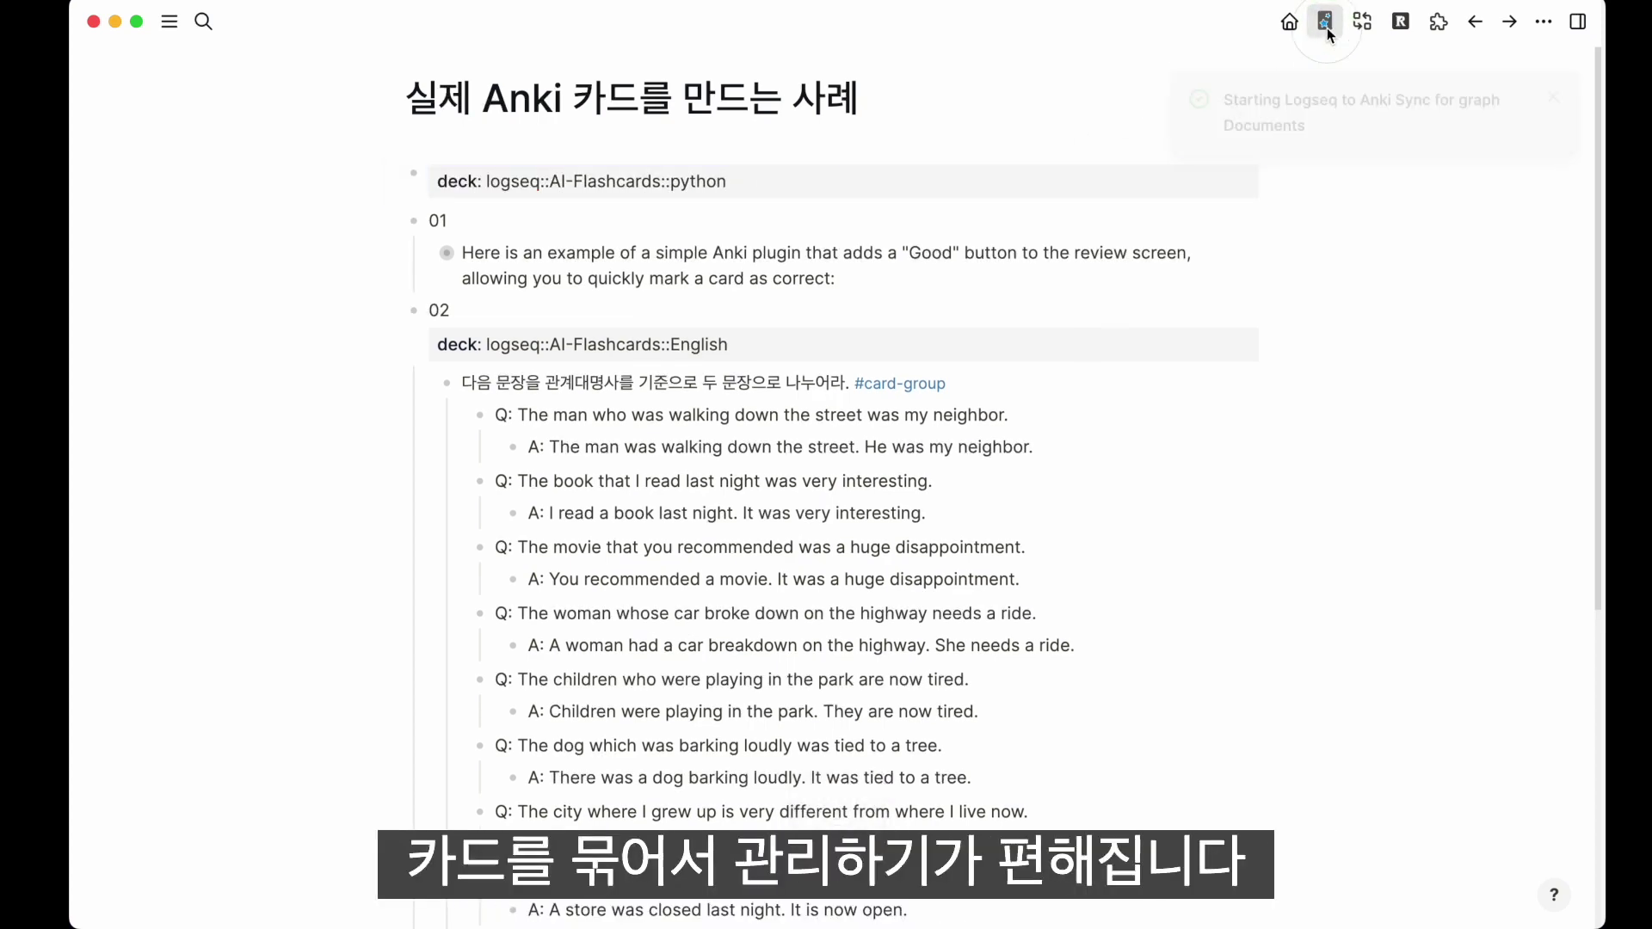
pyautogui.click(1191, 307)
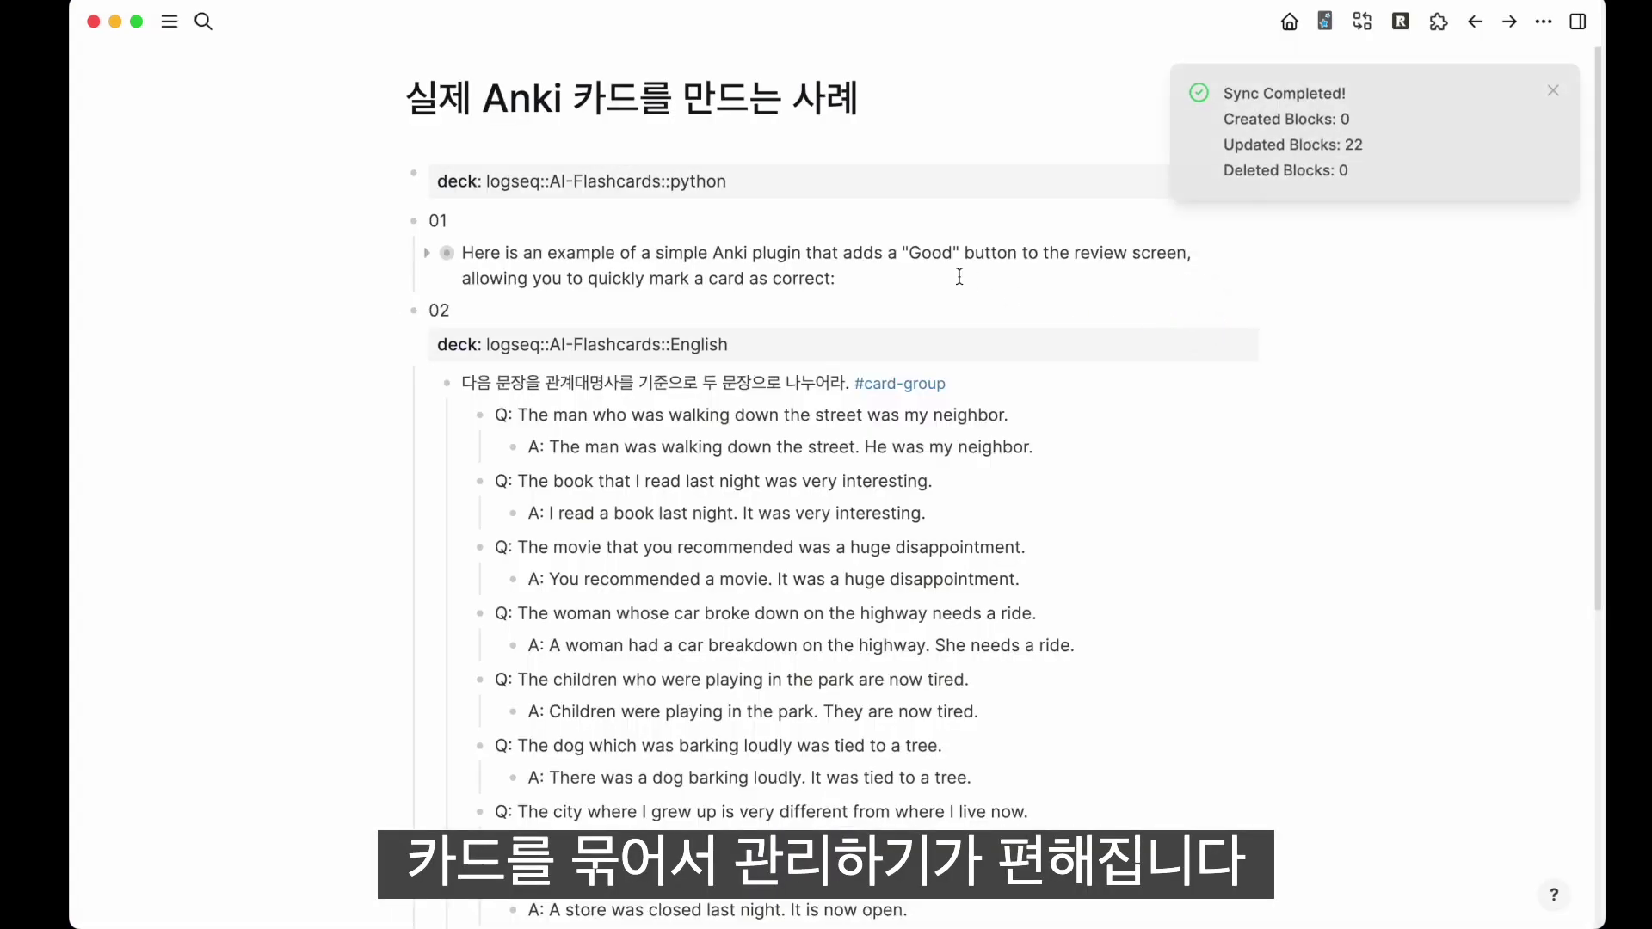
pyautogui.press('super+Tab')
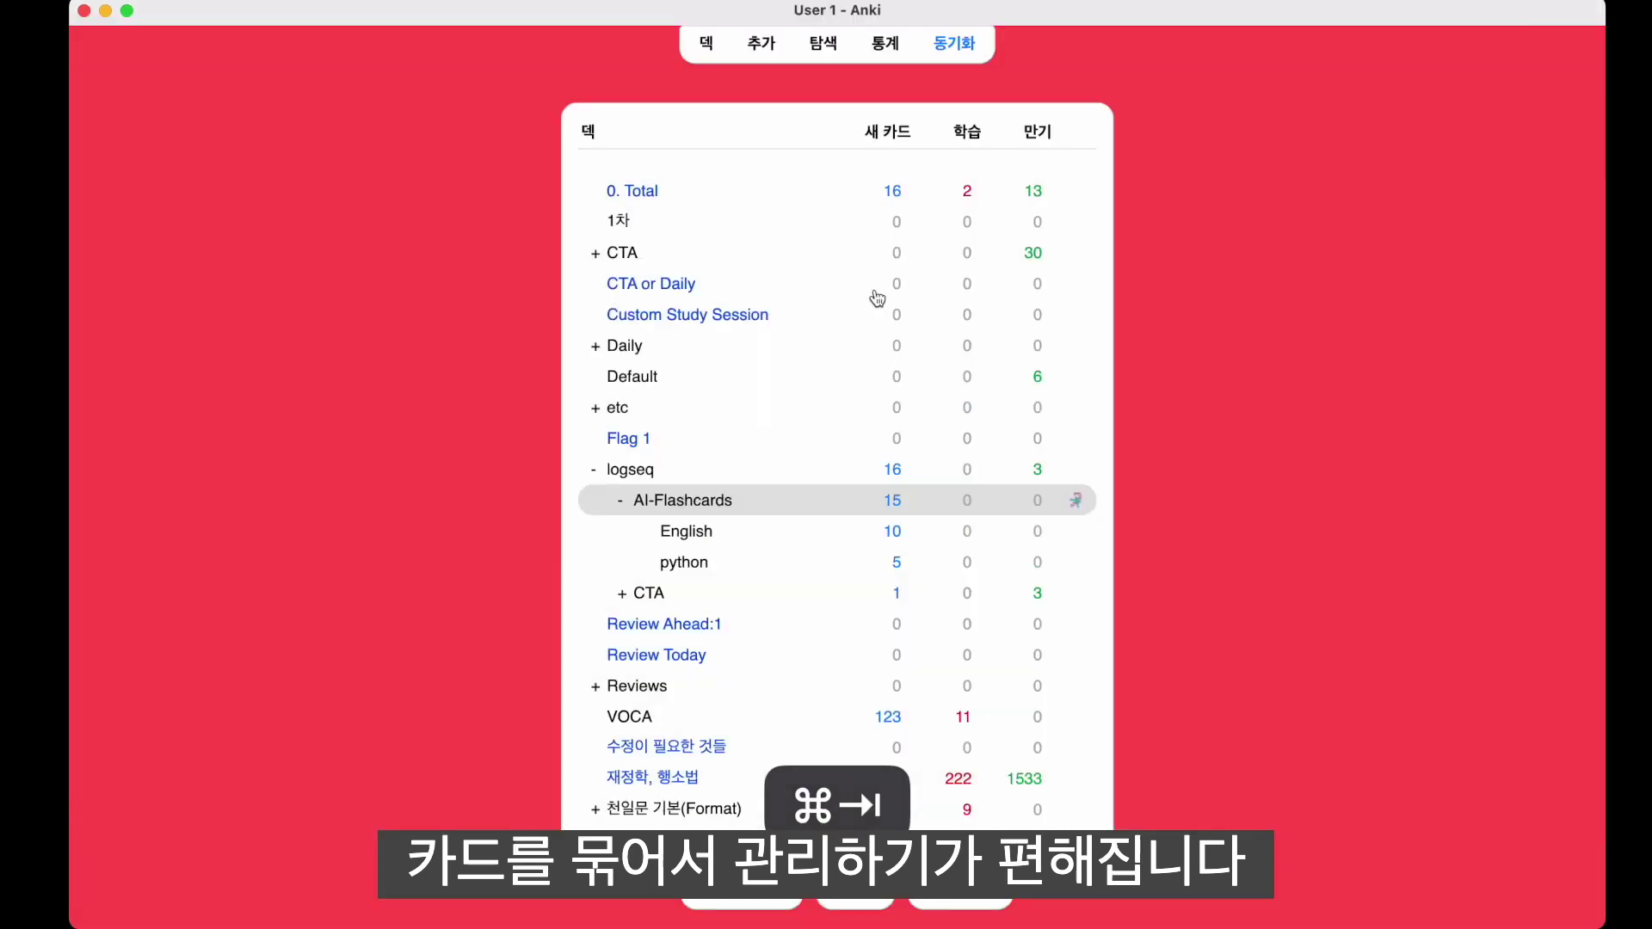
# Open the English deck under AI-Flashcards in Anki and go through its first relative pronoun cards
pyautogui.click(688, 531)
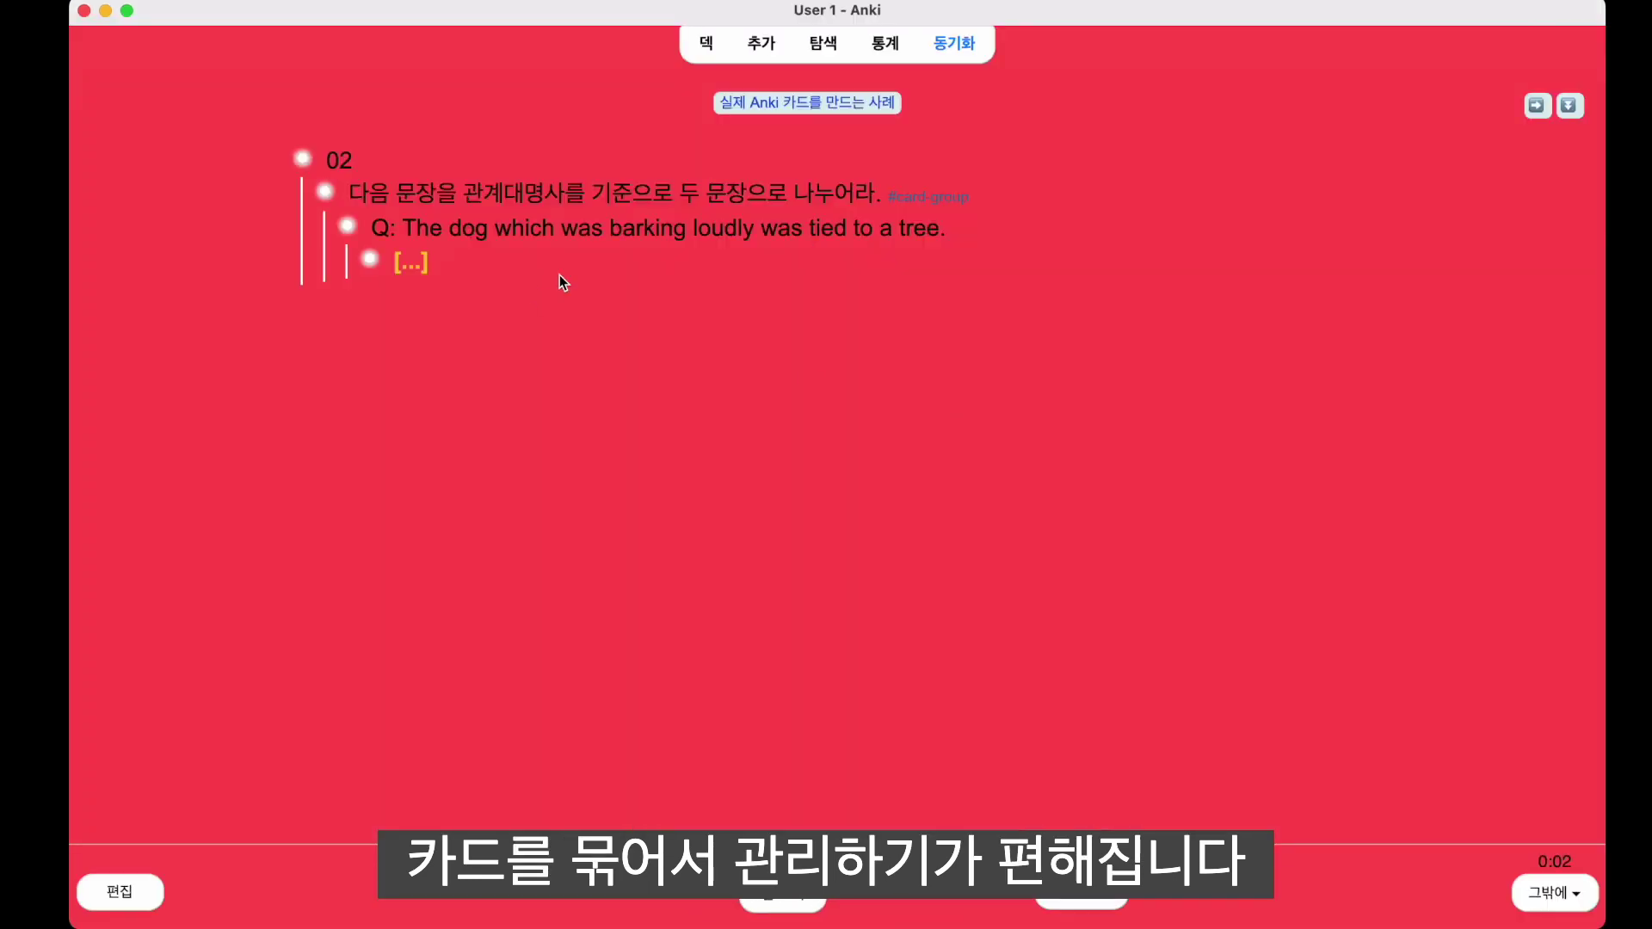
pyautogui.press('space')
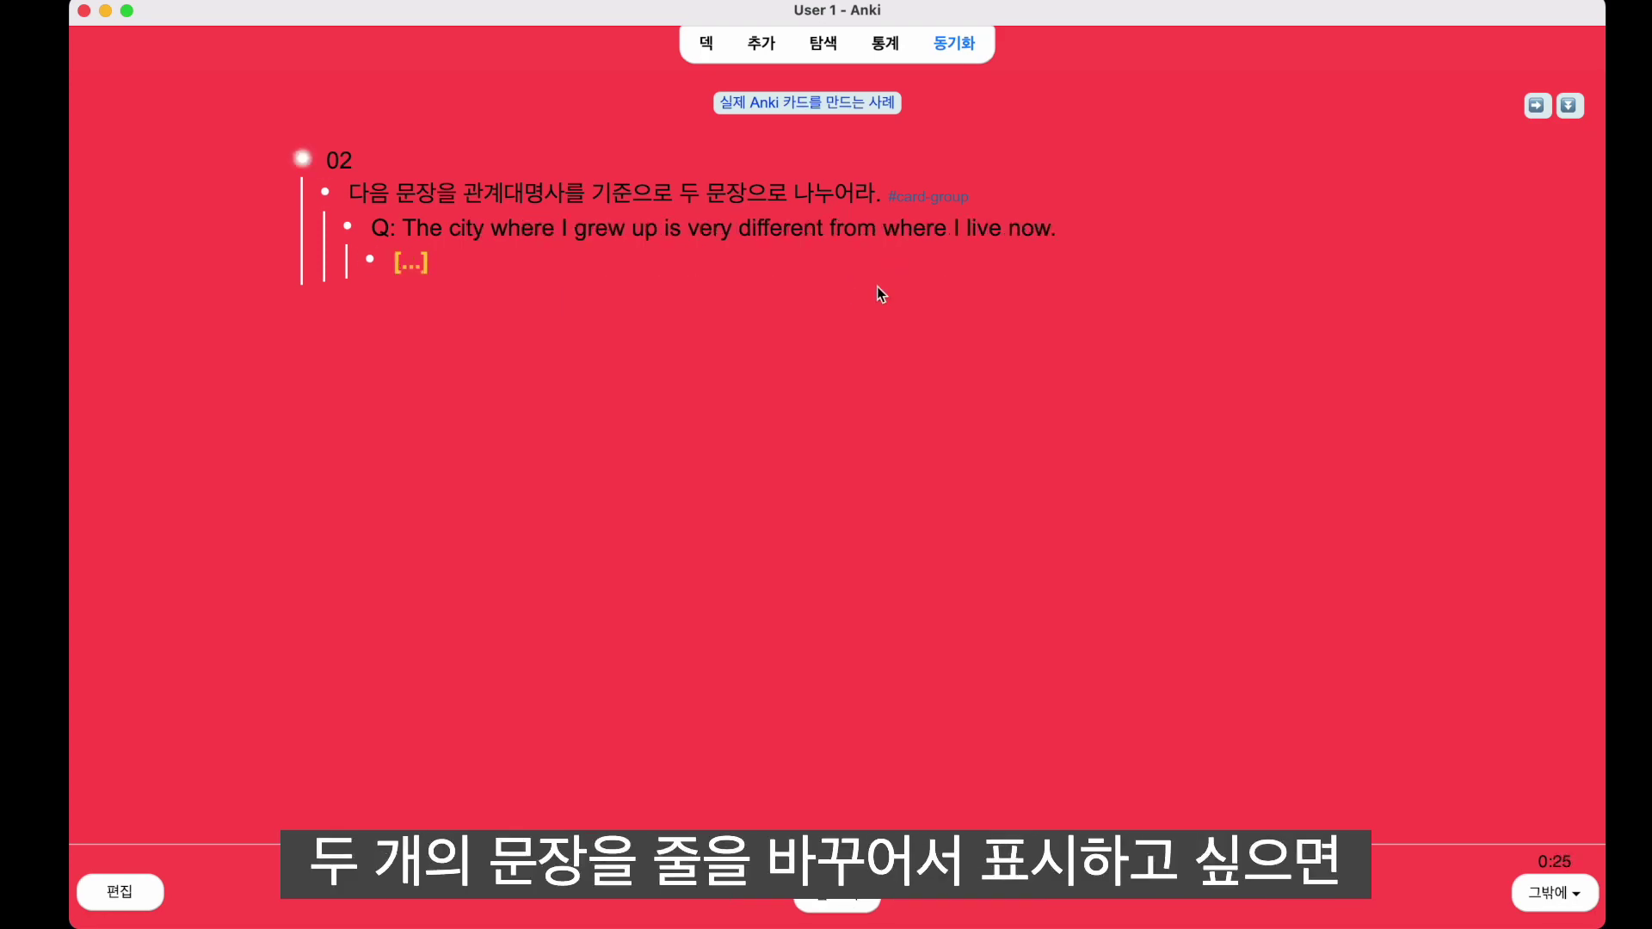
pyautogui.press('space')
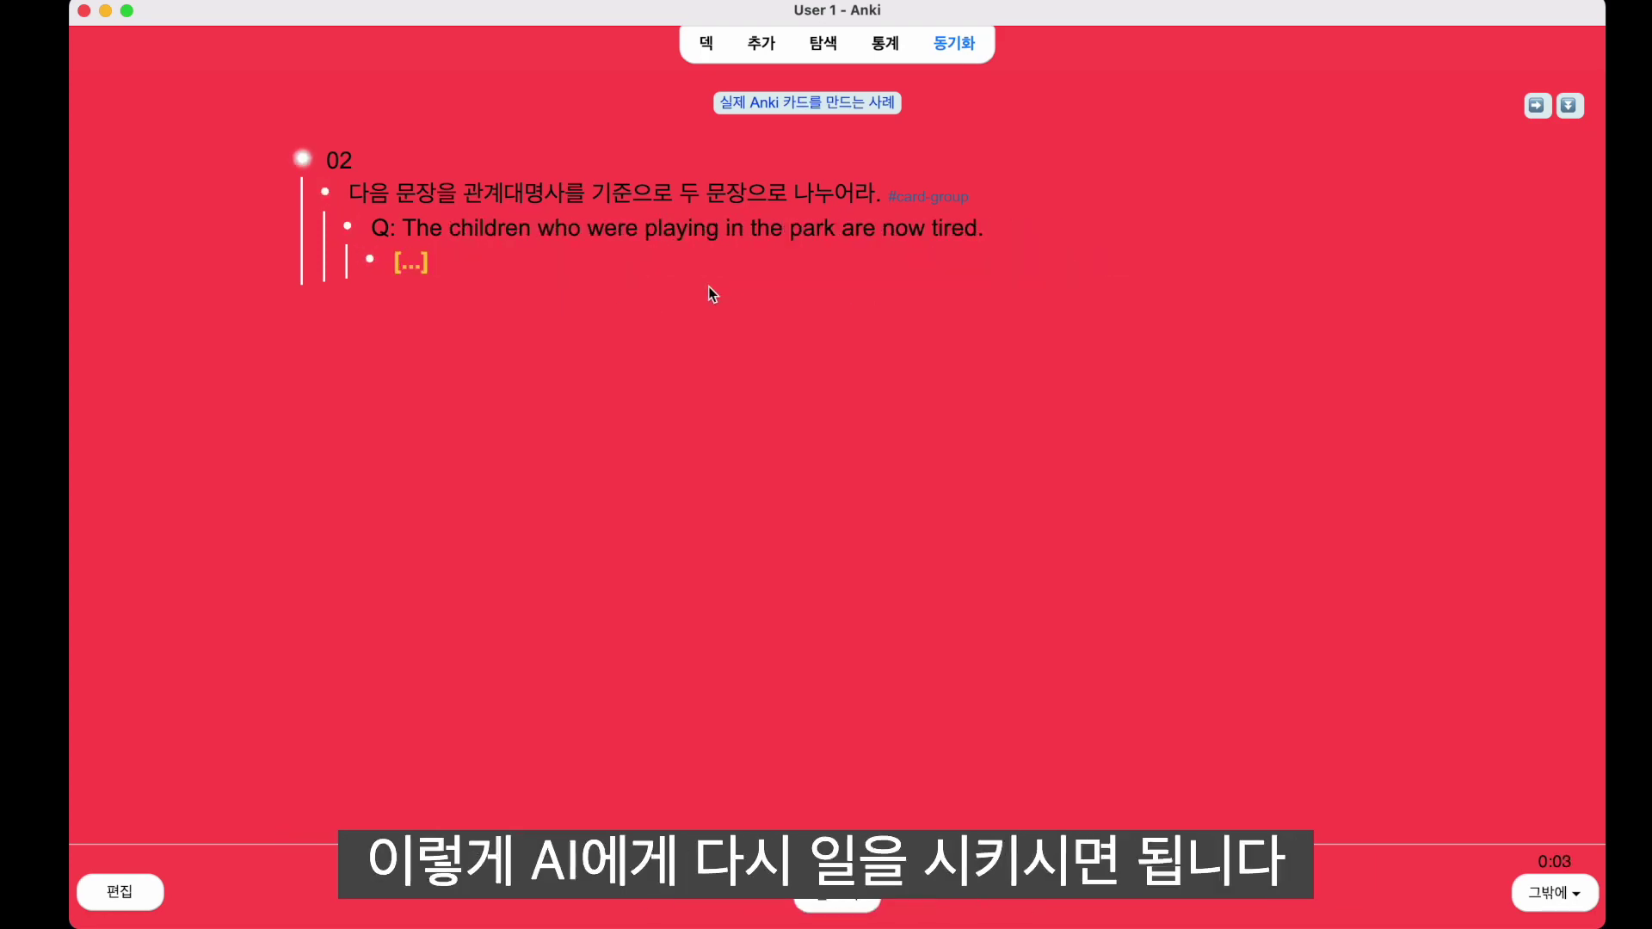
# Switch to ChatGPT and ask it to add a line break between the two separate sentences of each answer, following a sample "- A:" format
pyautogui.press('super+Tab')
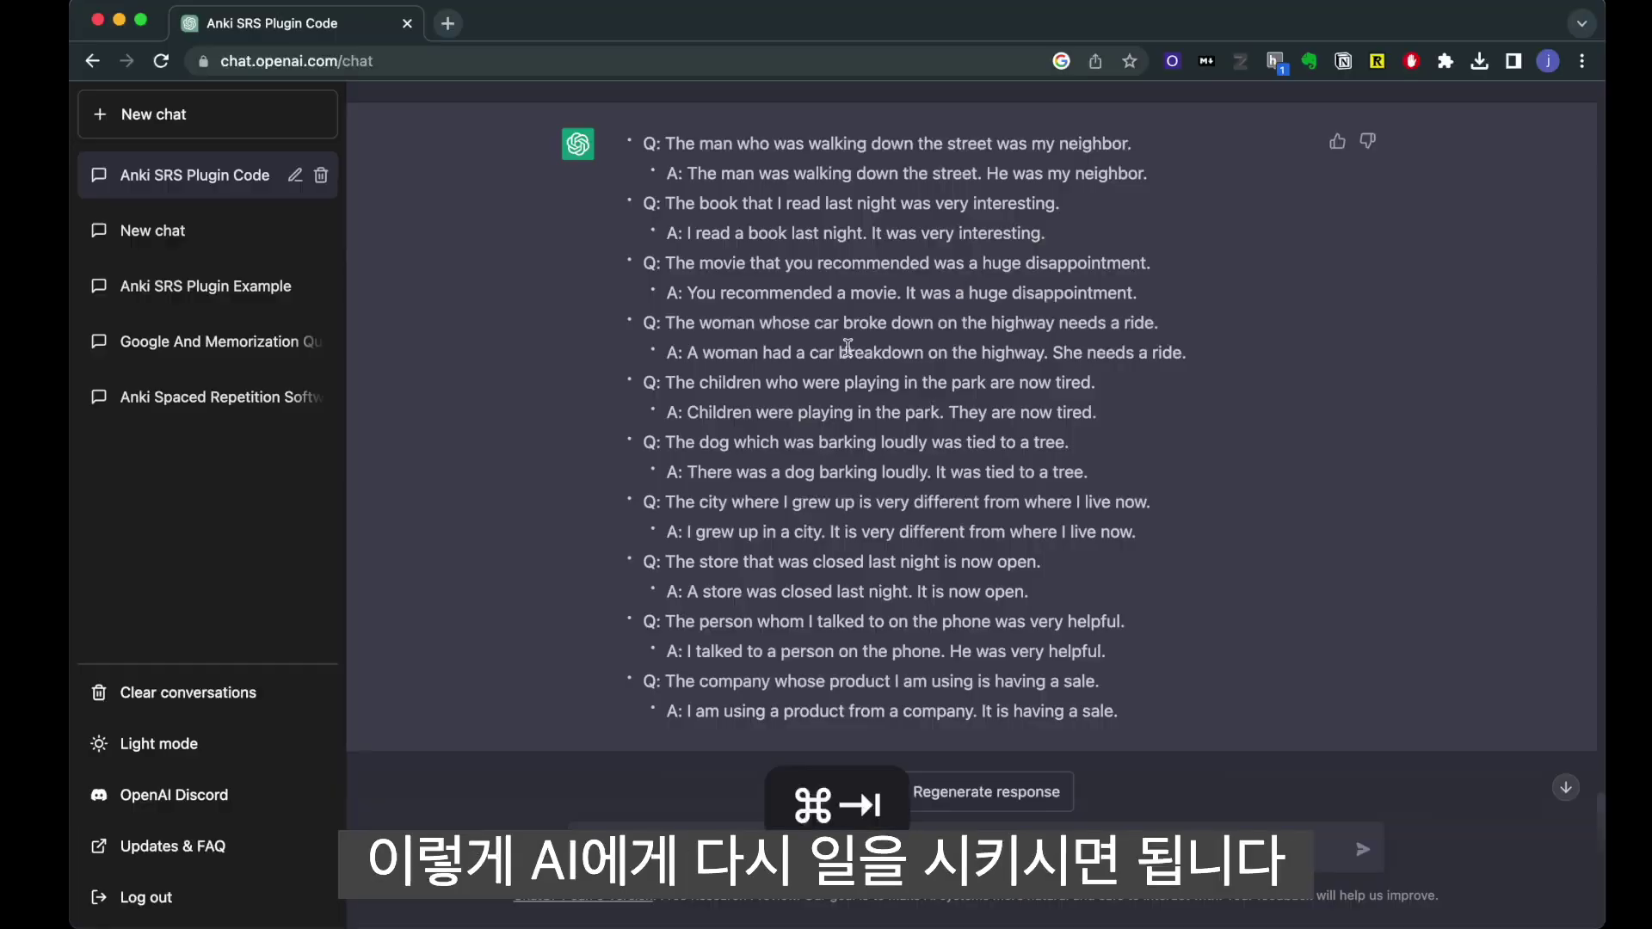
pyautogui.scroll(-1, 748, 777)
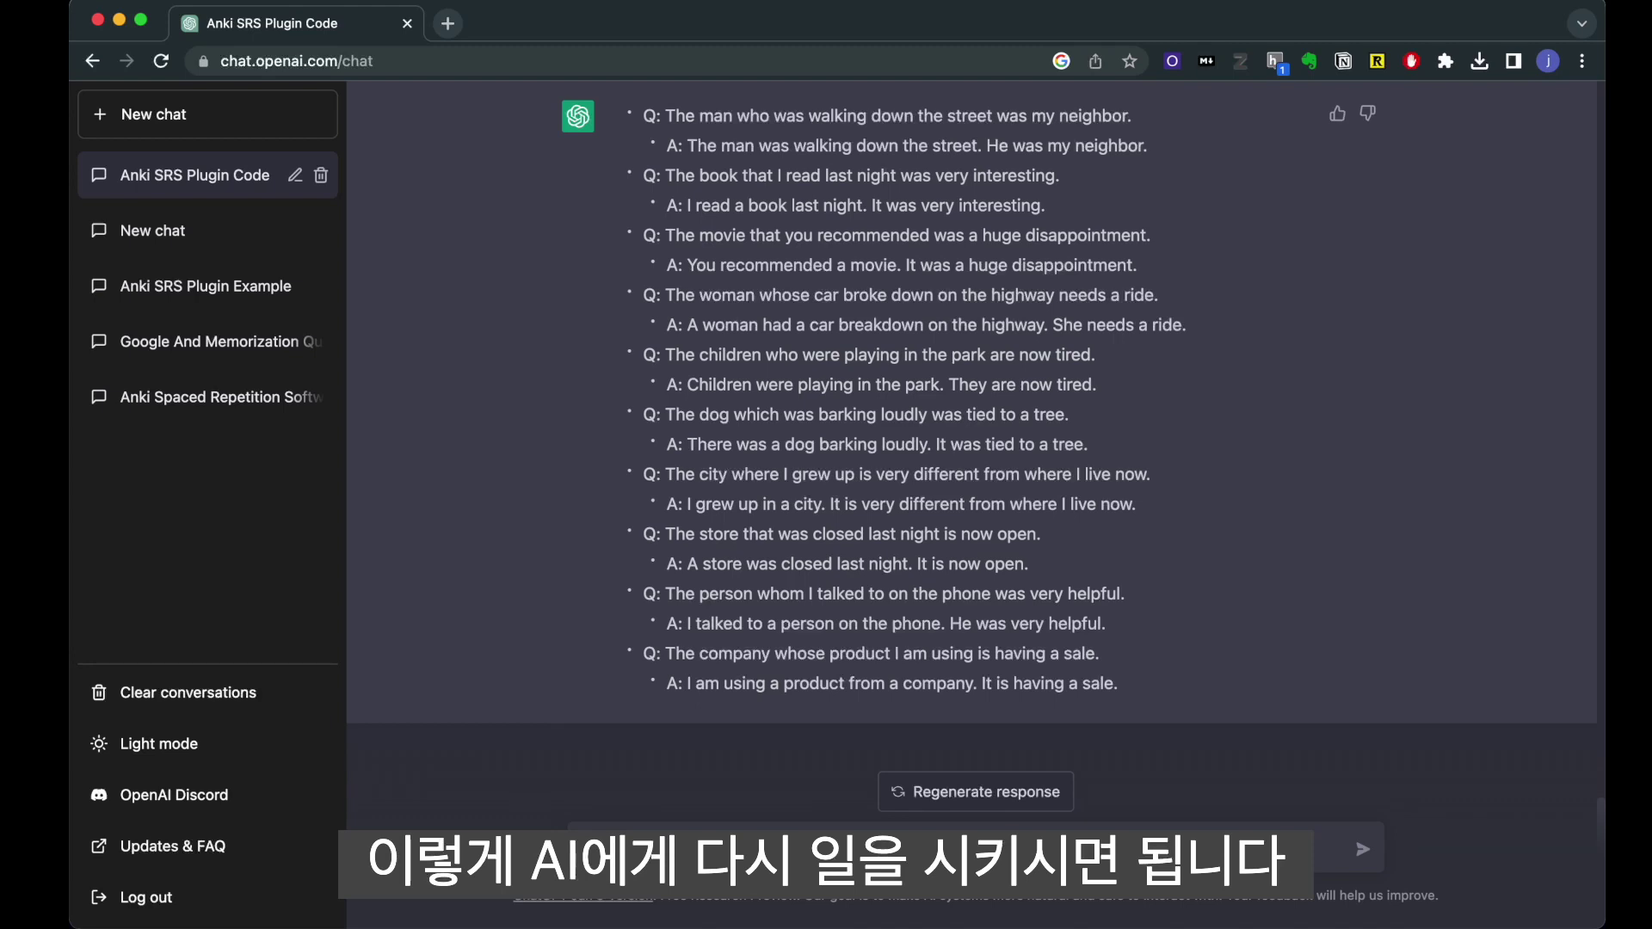
pyautogui.press('super+v')
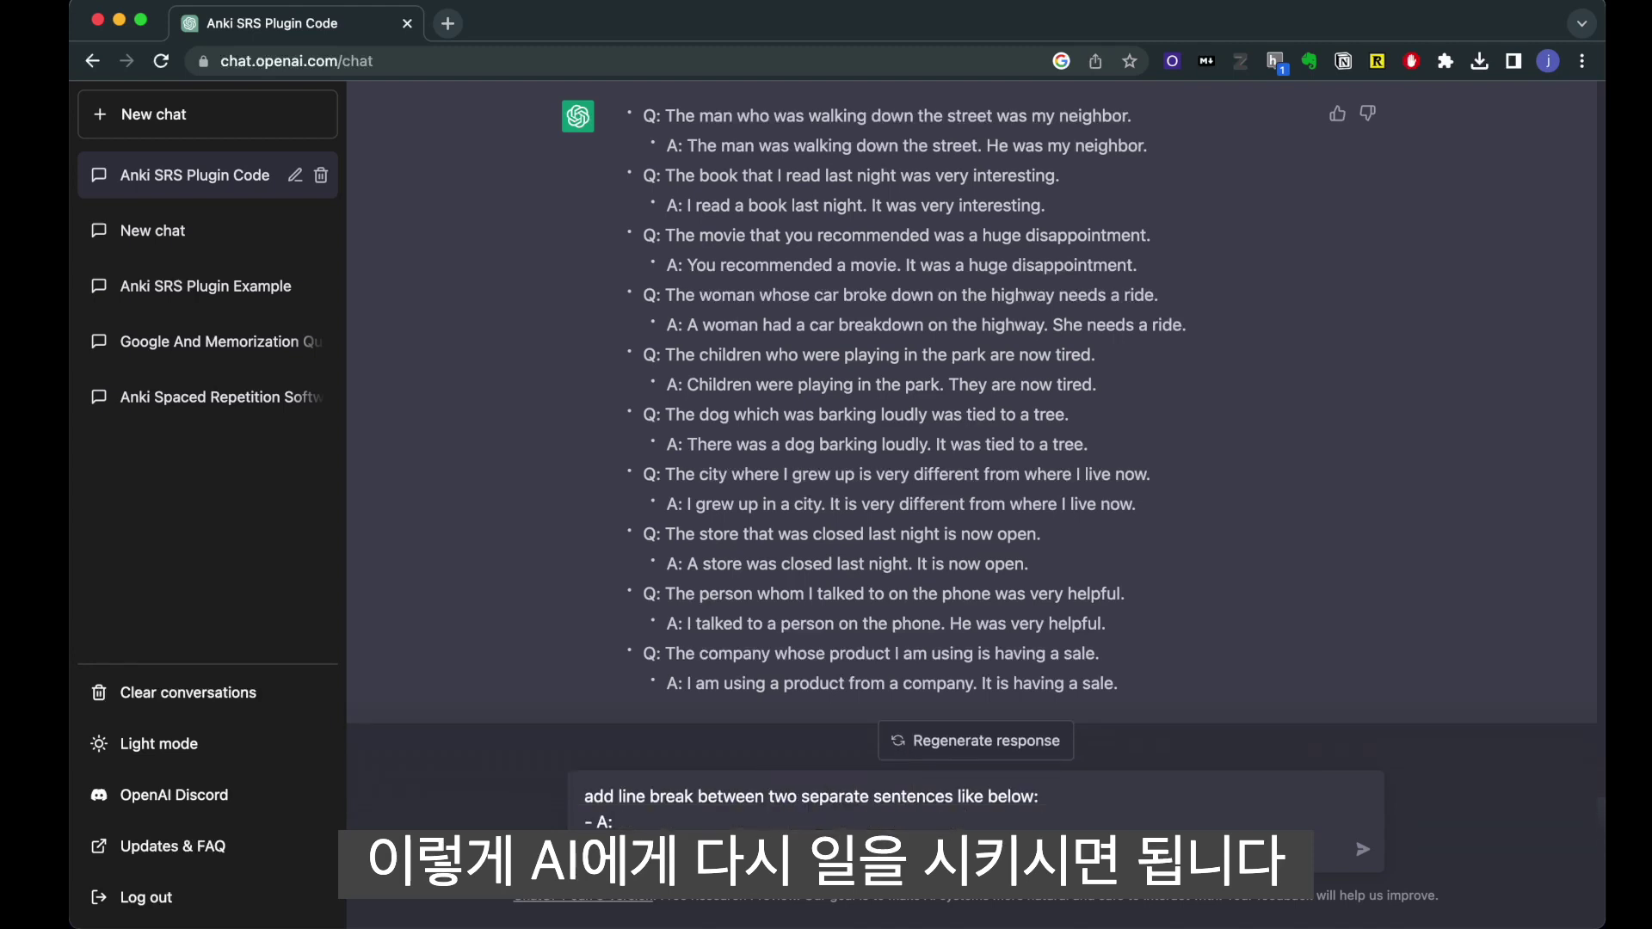
pyautogui.press('Return')
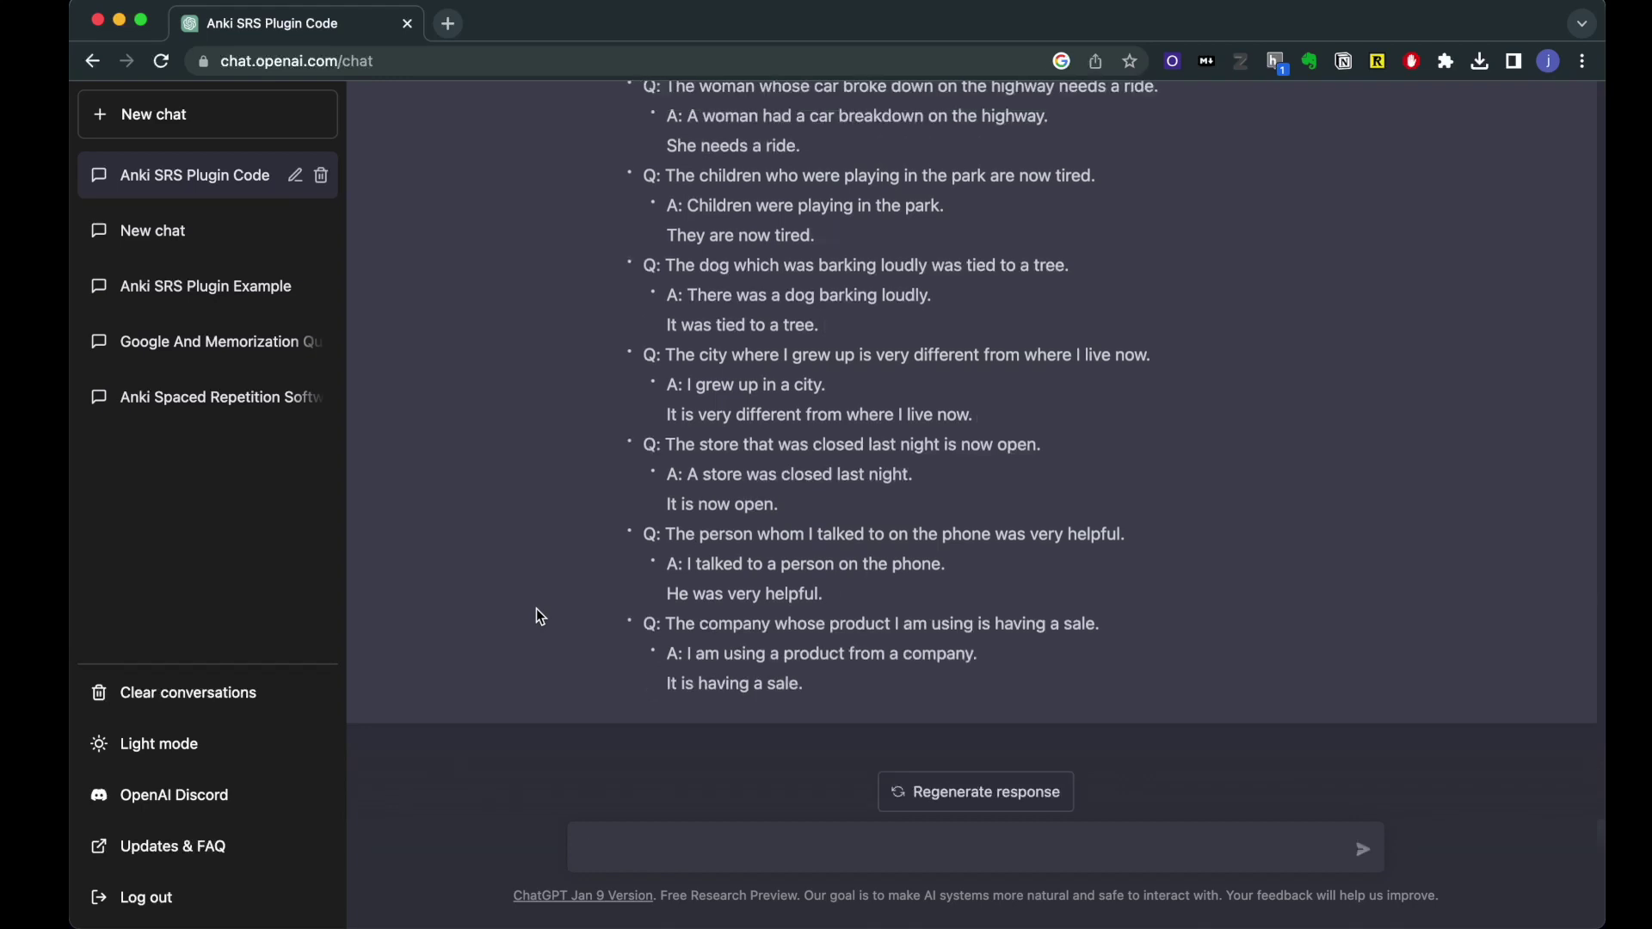
# Ask ChatGPT to make reverse cards, giving the example "- Q: I am using a product from a company." with "it is having a sale." on a new line
pyautogui.press('super+v')
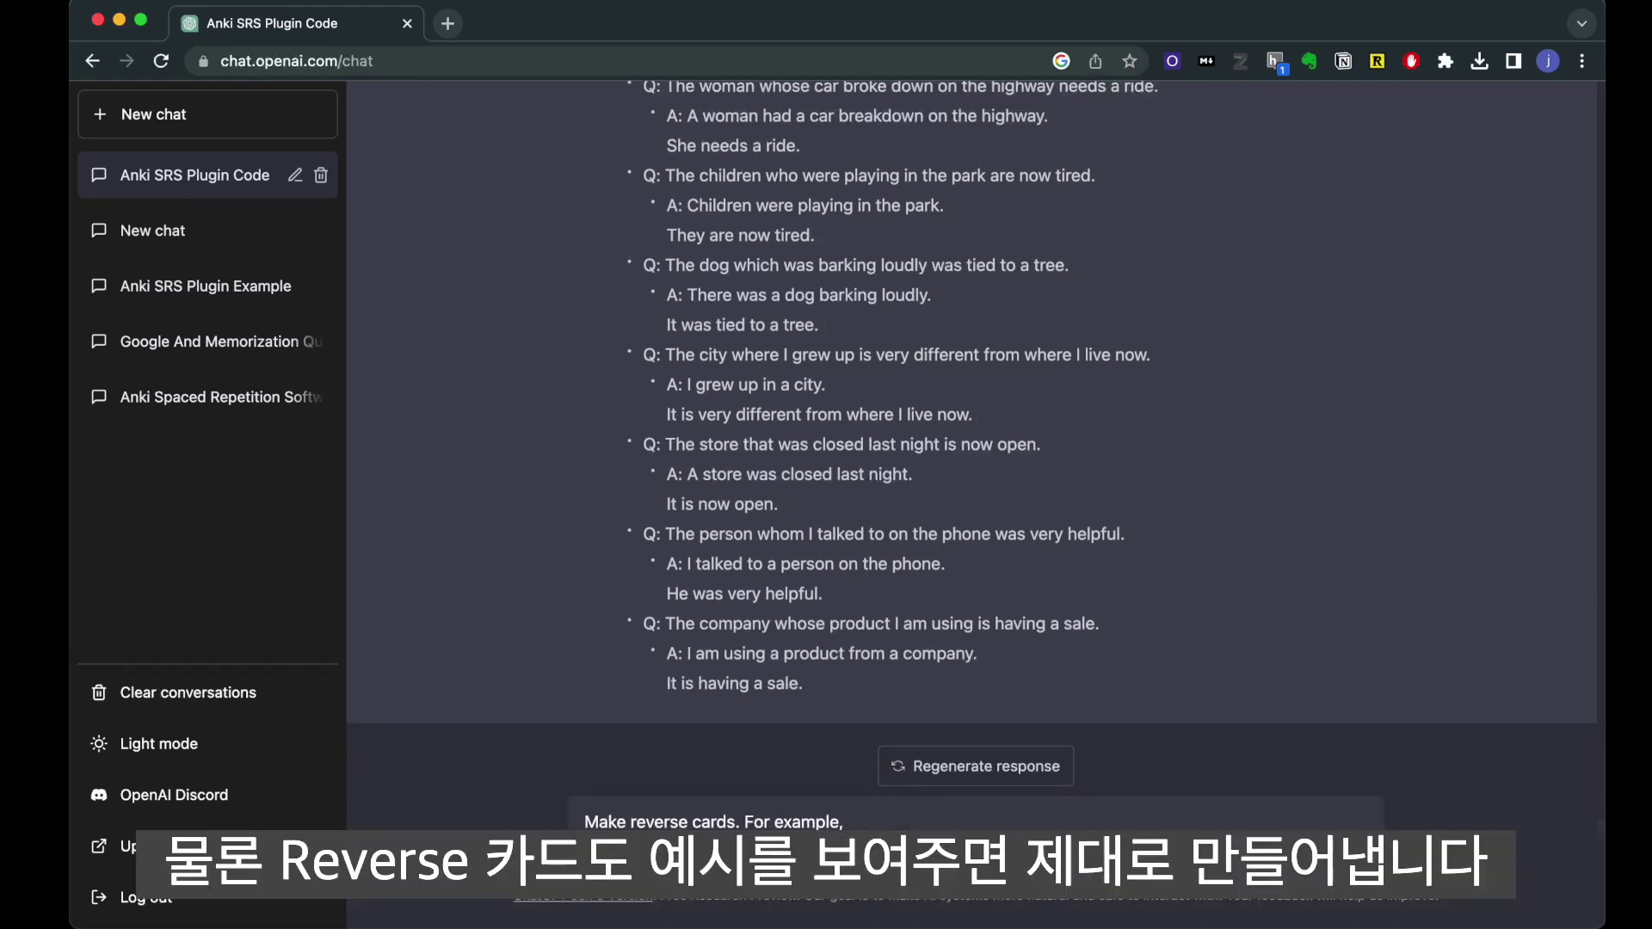
pyautogui.write('Q: I am using a product from a company.')
pyautogui.hotkey('shift', 'Return')
pyautogui.write('it is having a sale.')
pyautogui.hotkey('shift', 'Return')
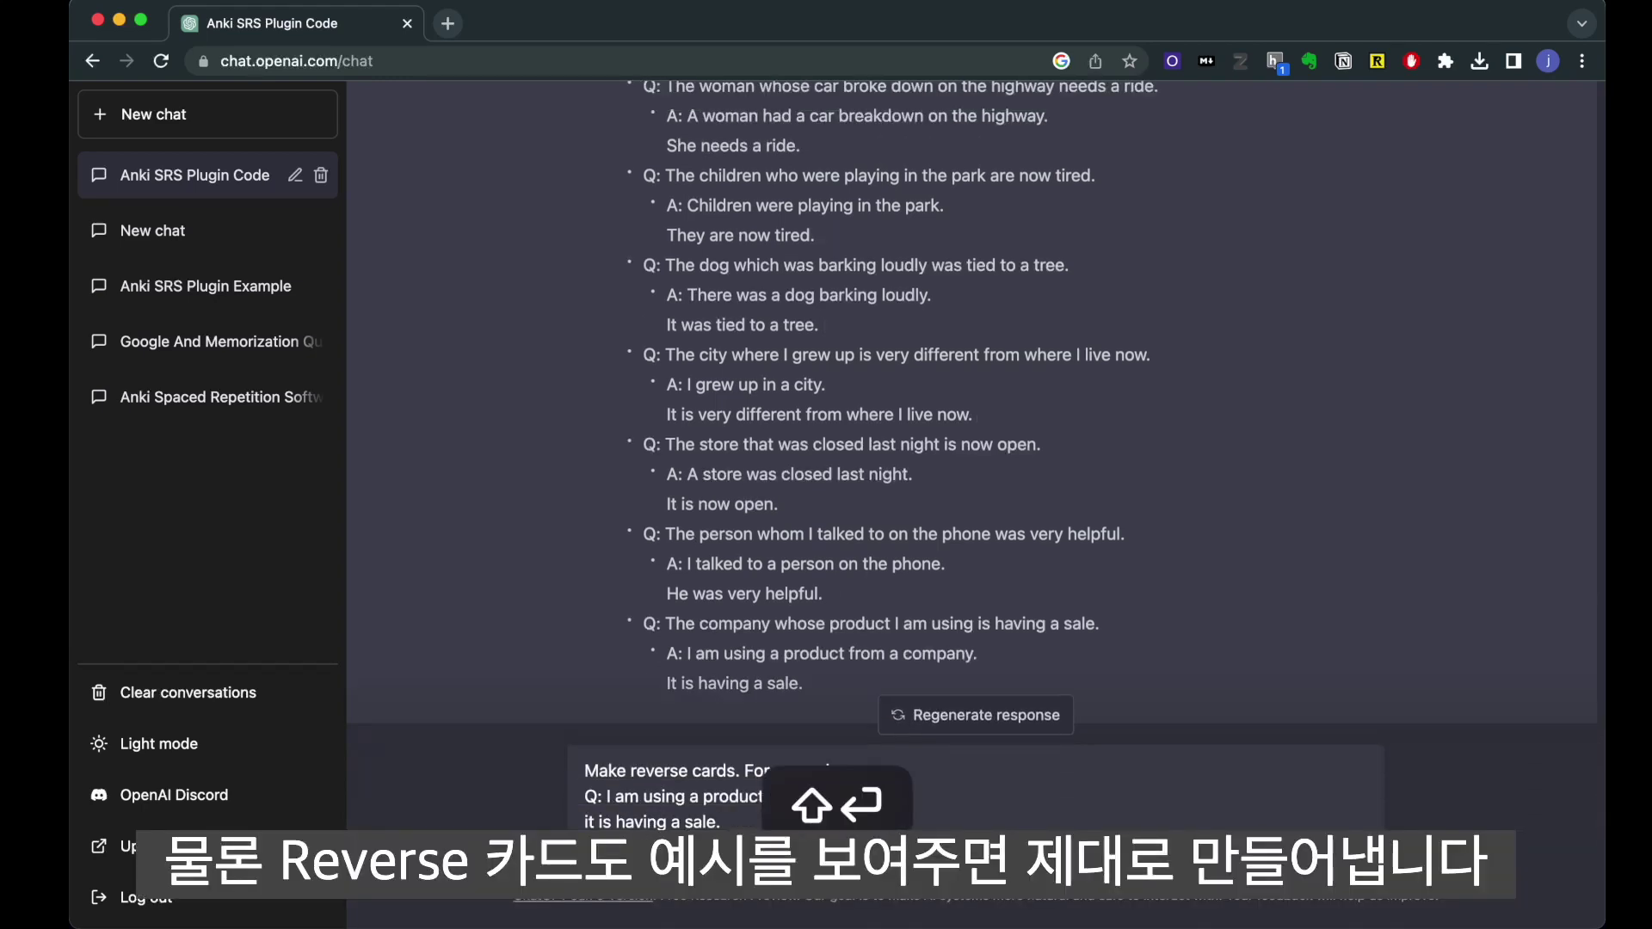
pyautogui.press('Up')
pyautogui.press('Up')
pyautogui.write('-')
pyautogui.press('Down')
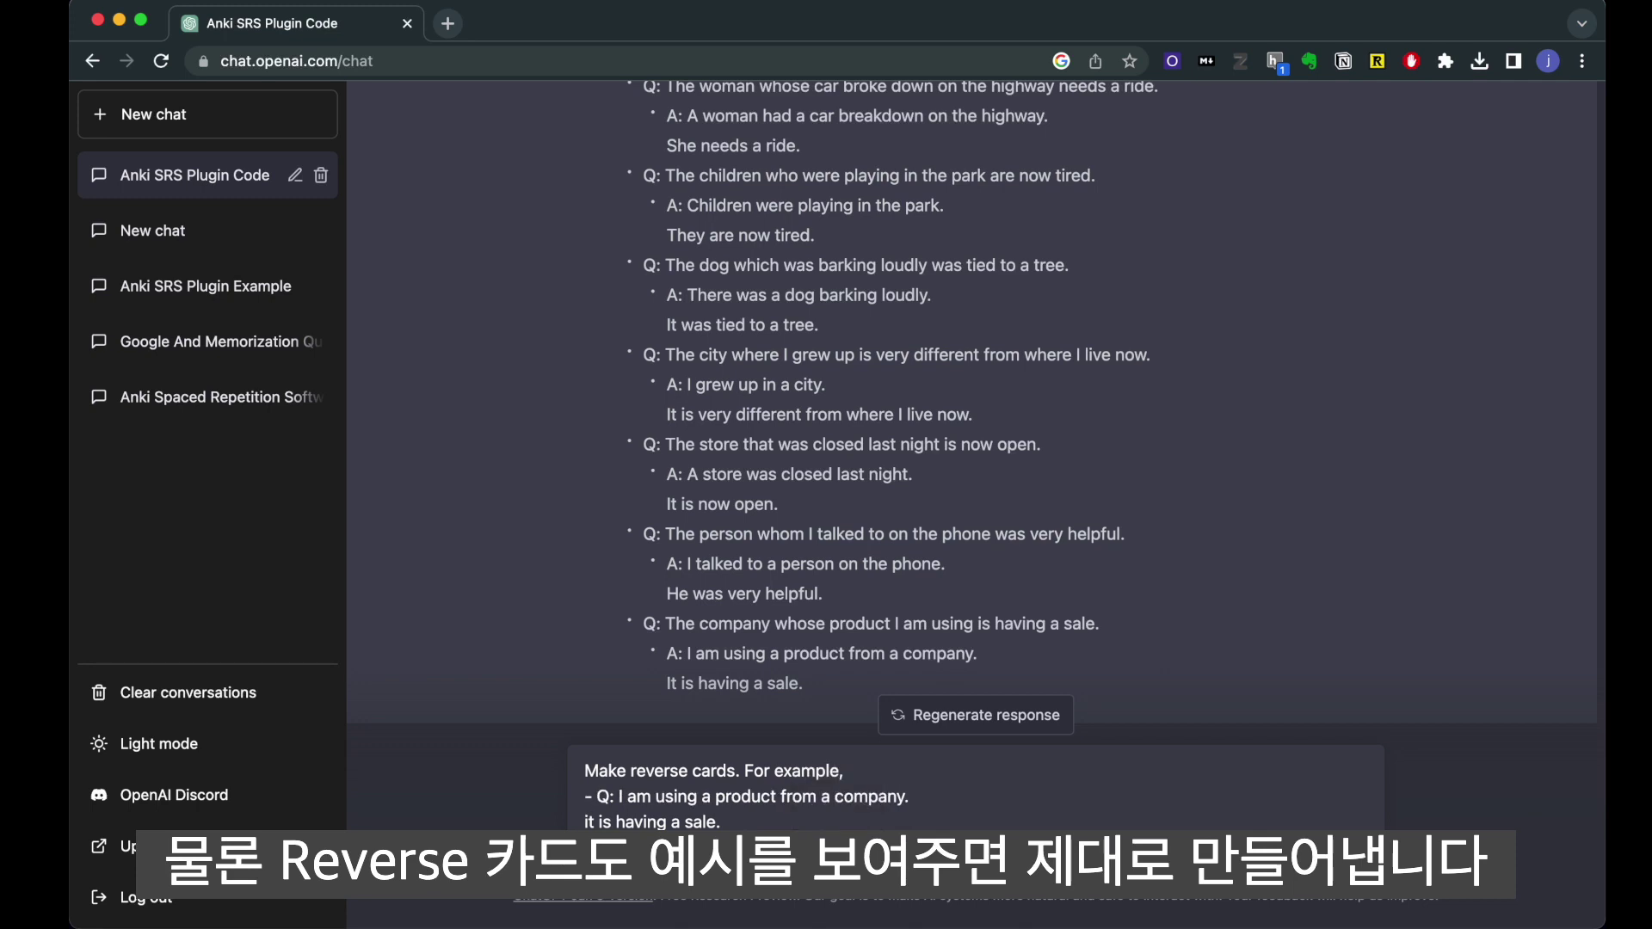
pyautogui.press('Return')
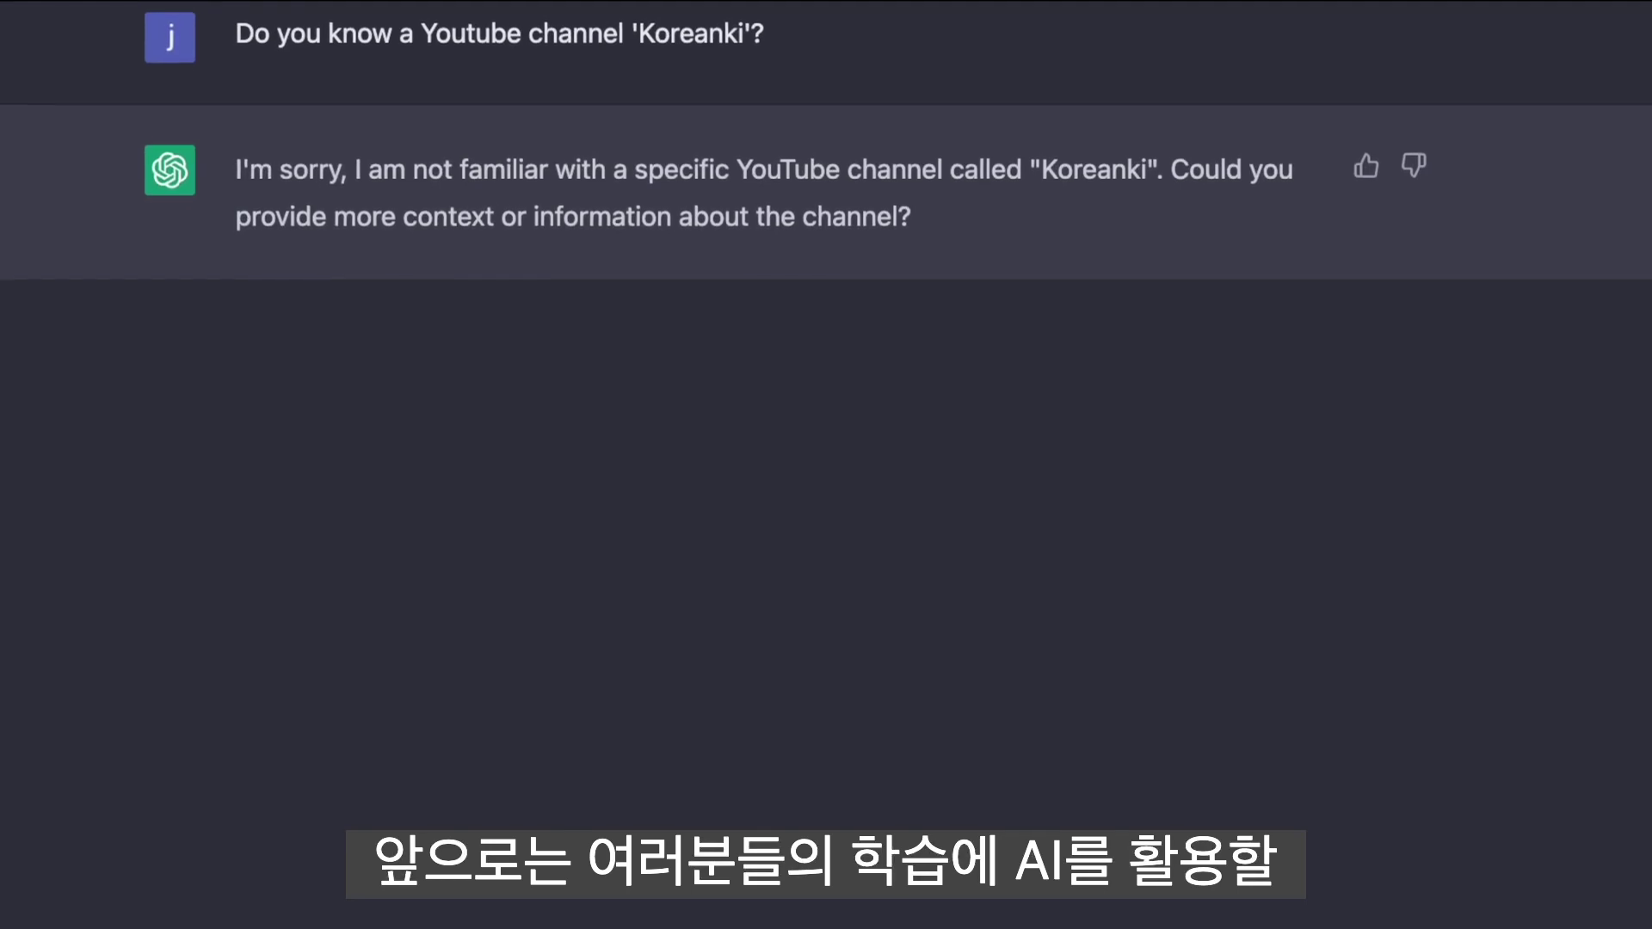
# Tell ChatGPT that Koreanki is a channel about Spaced Repetition and Anki (SRS) and ask "Do you think it can succeed?"
pyautogui.press('Return')
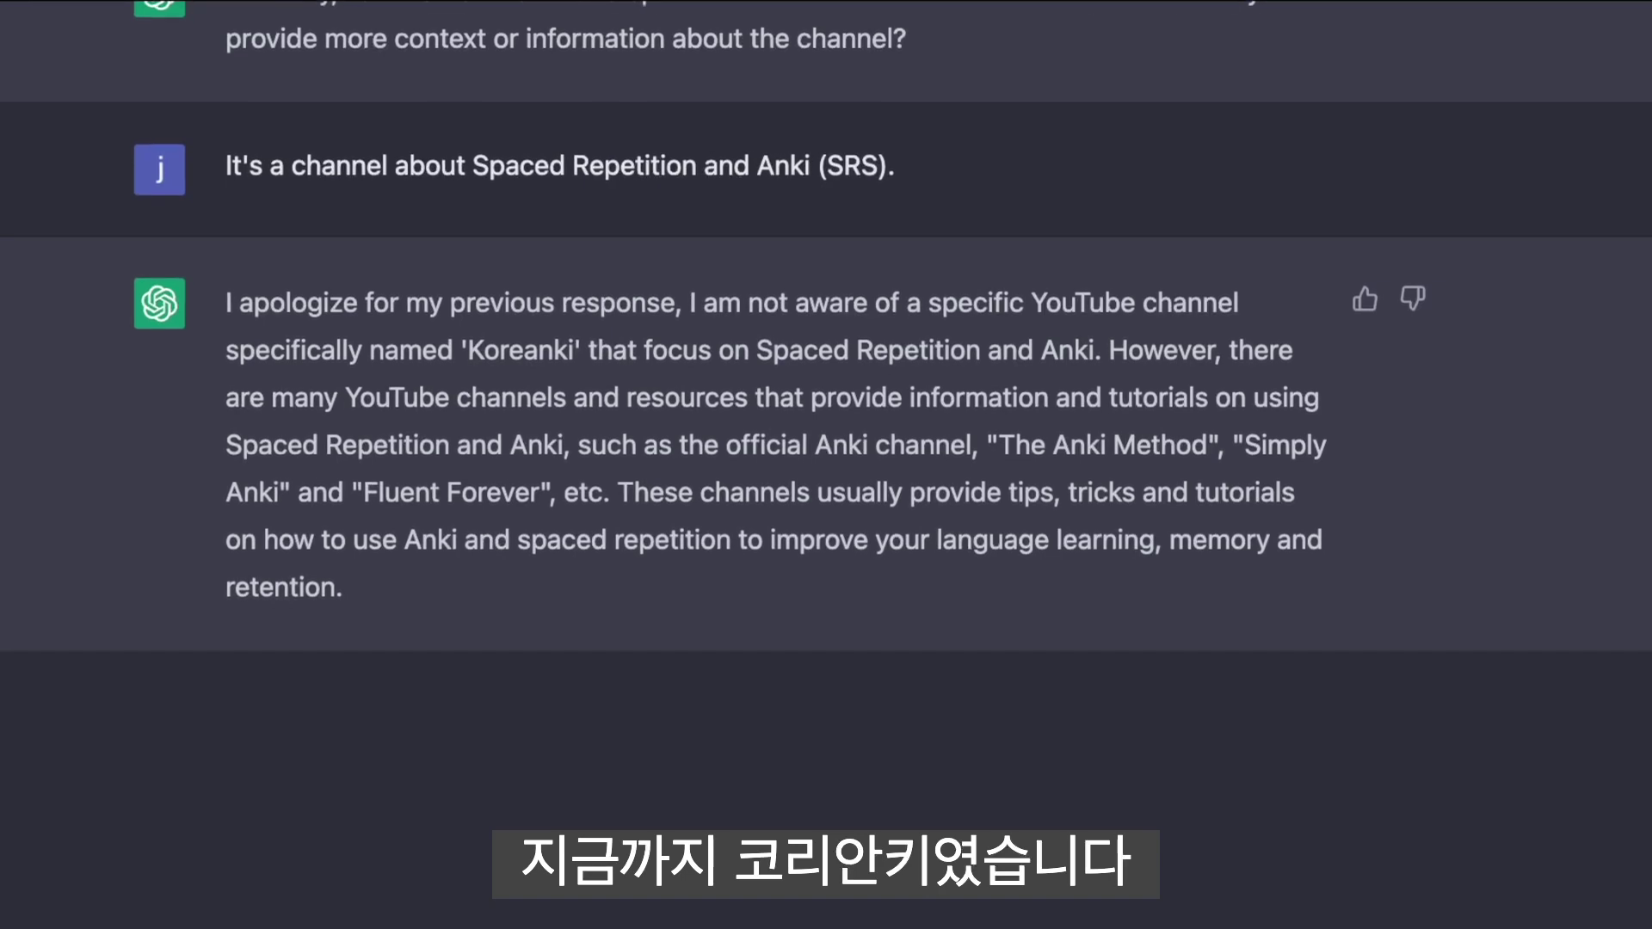
pyautogui.press('Return')
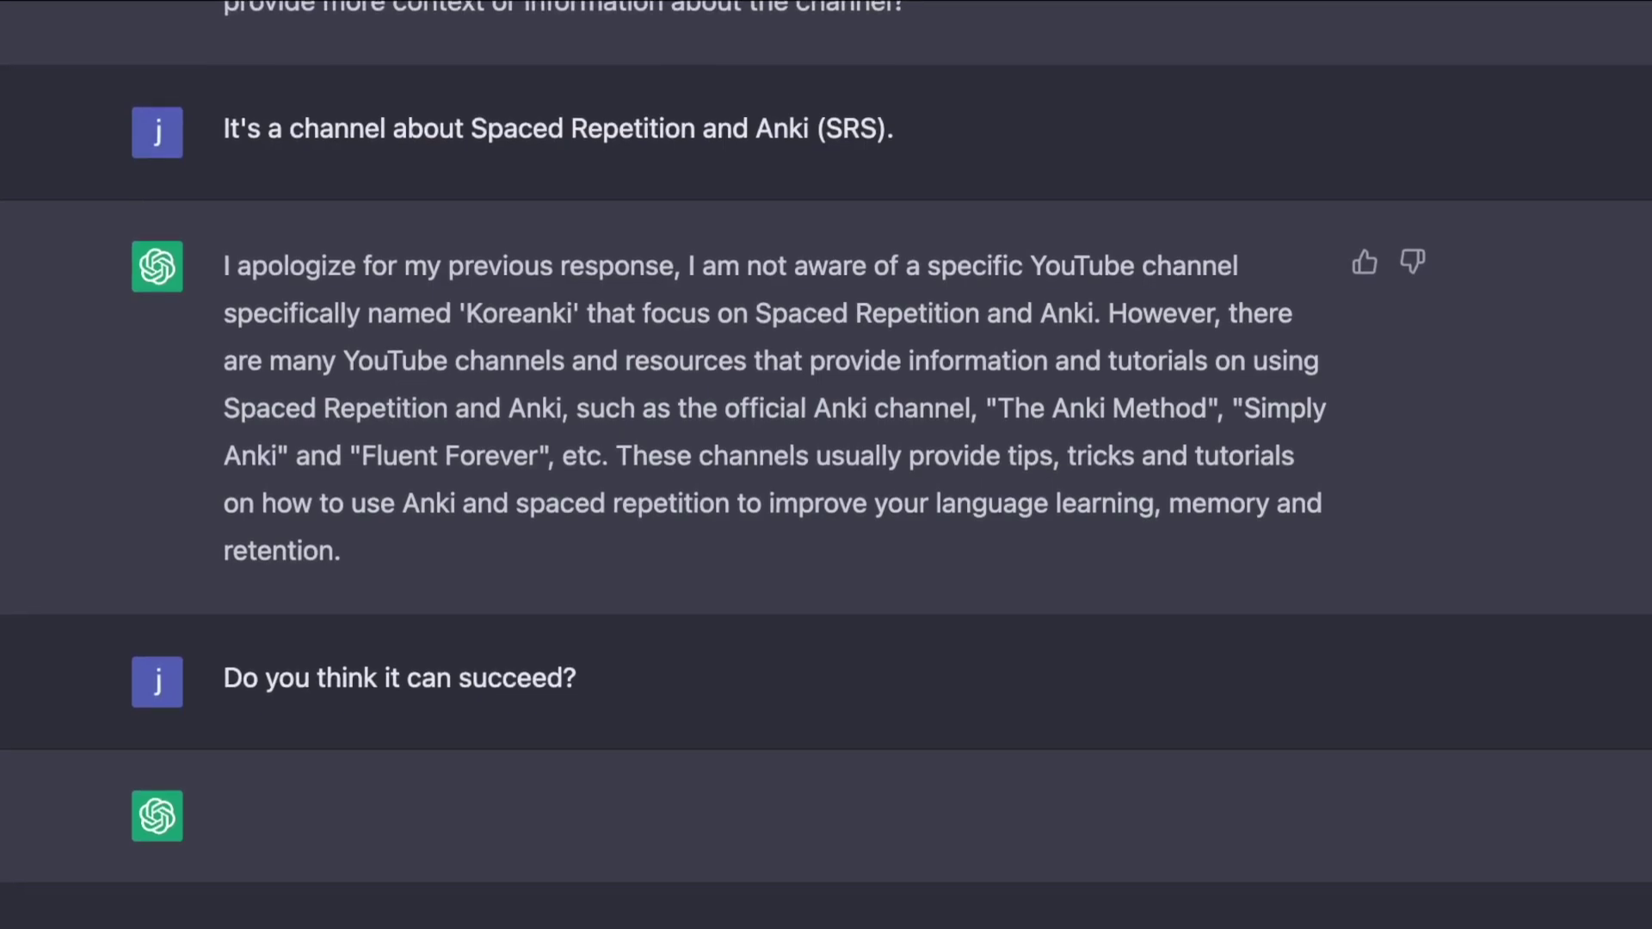
pyautogui.press('super+w')
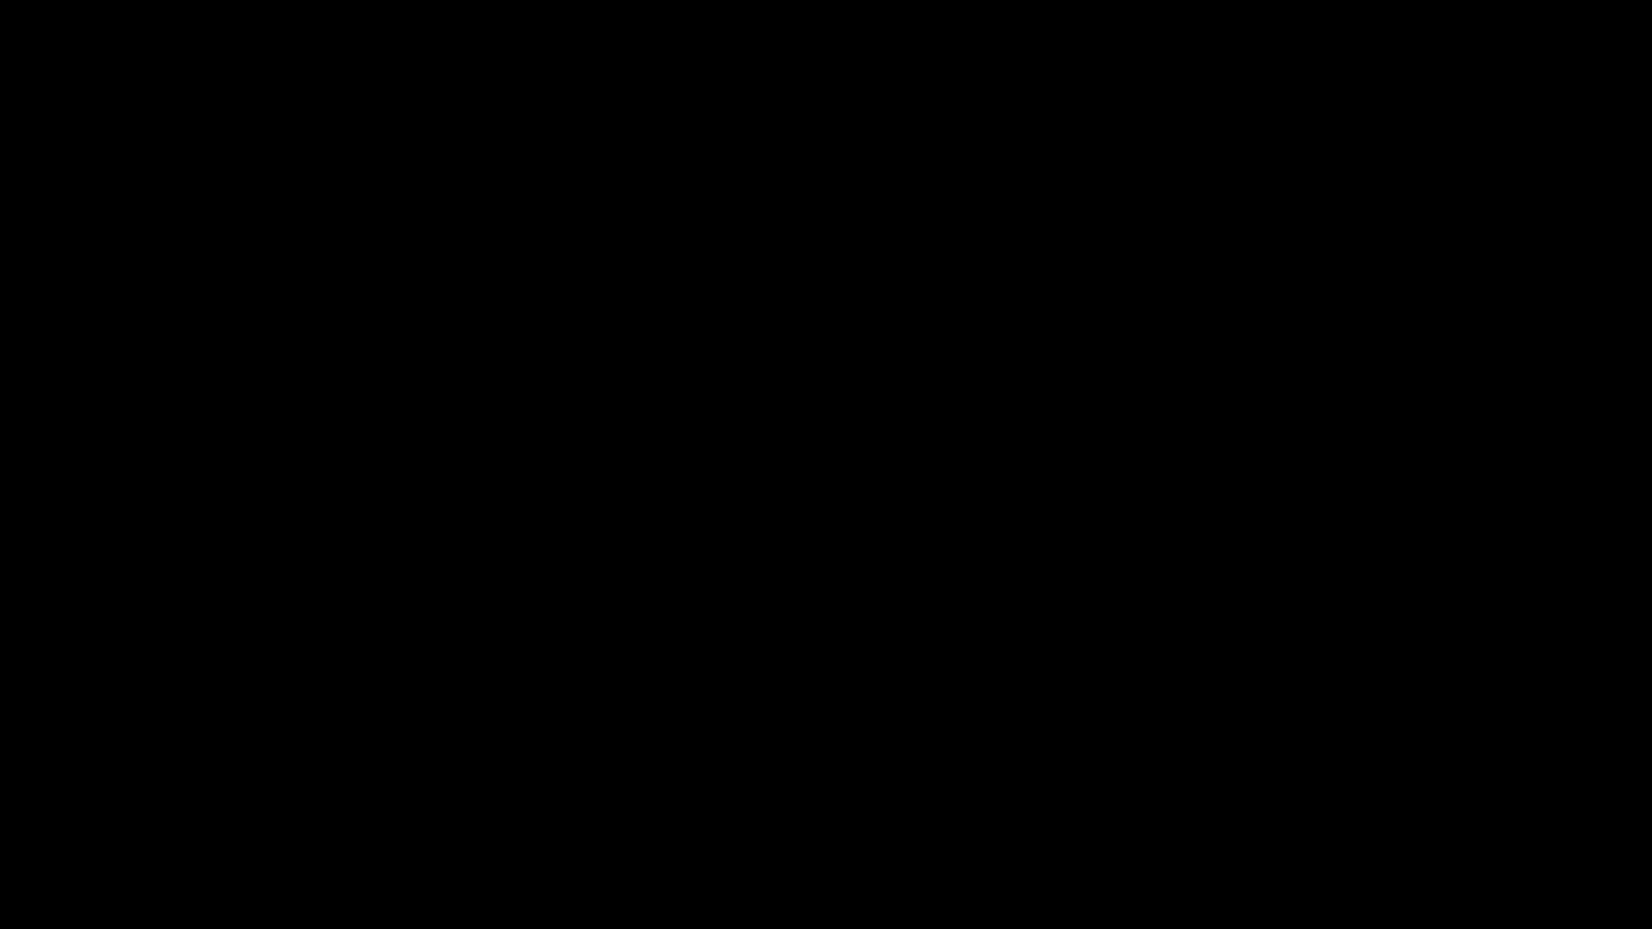